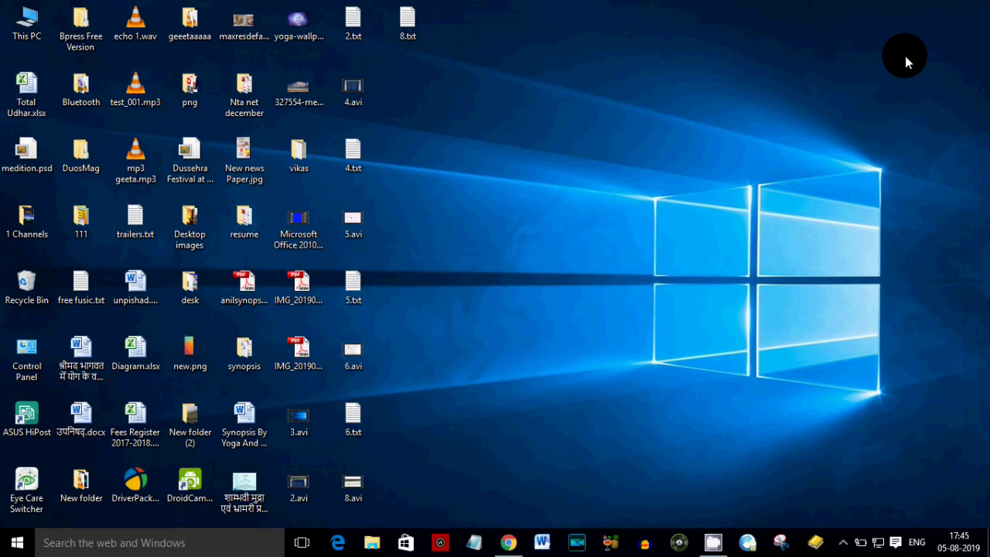
- Restore Chrome, return to the UOU Home tab and open the Admission Summer prospectus page
left_click(508, 542)
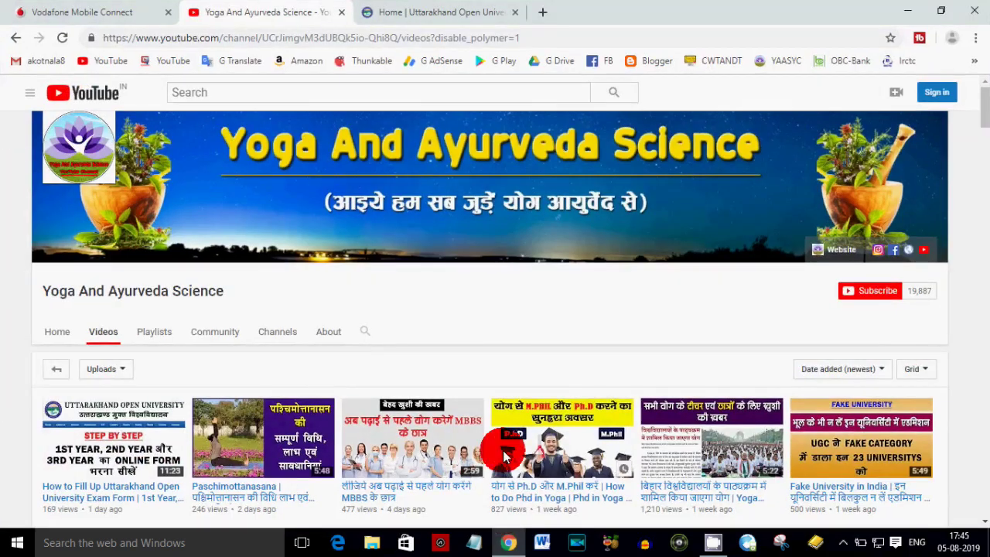
left_click(422, 17)
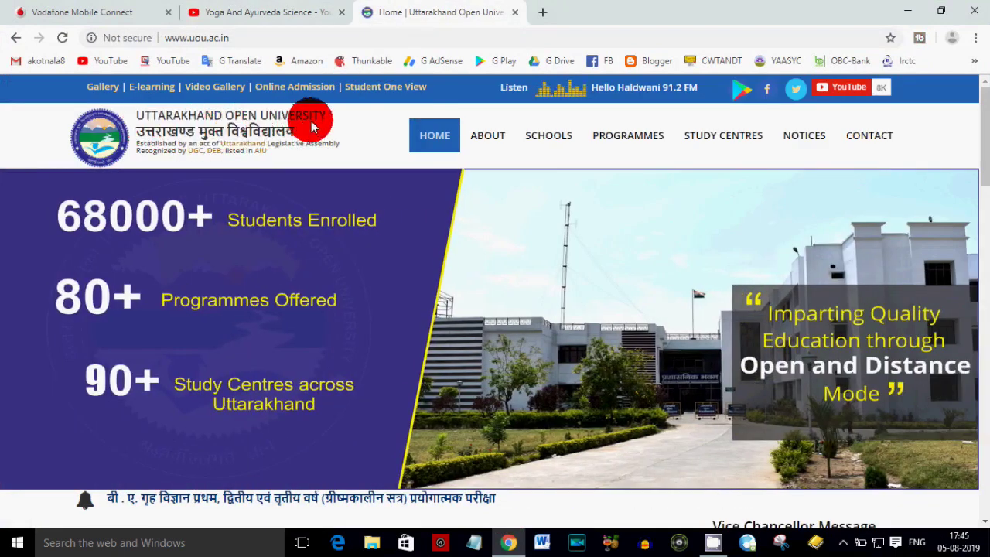
scroll(426, 209, "down", 6)
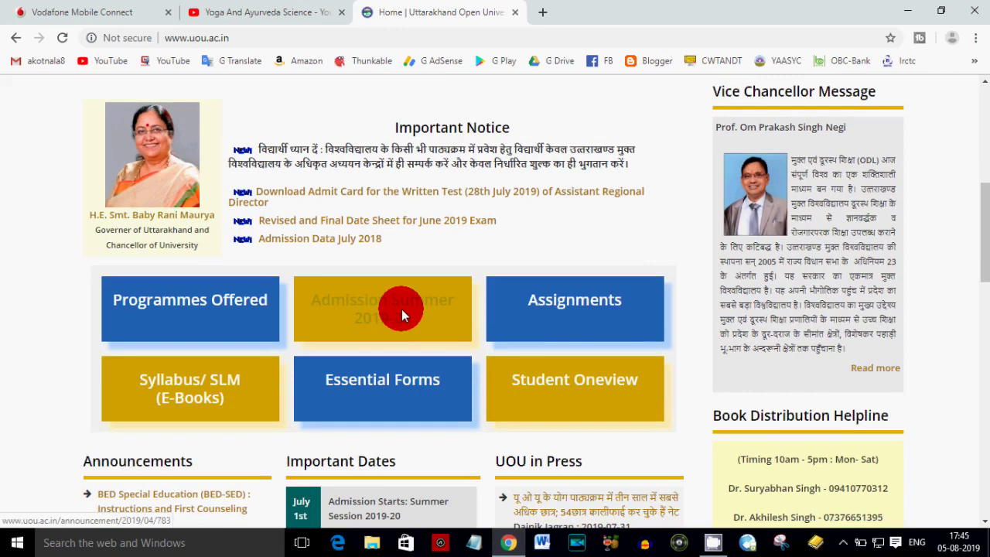
left_click(402, 308)
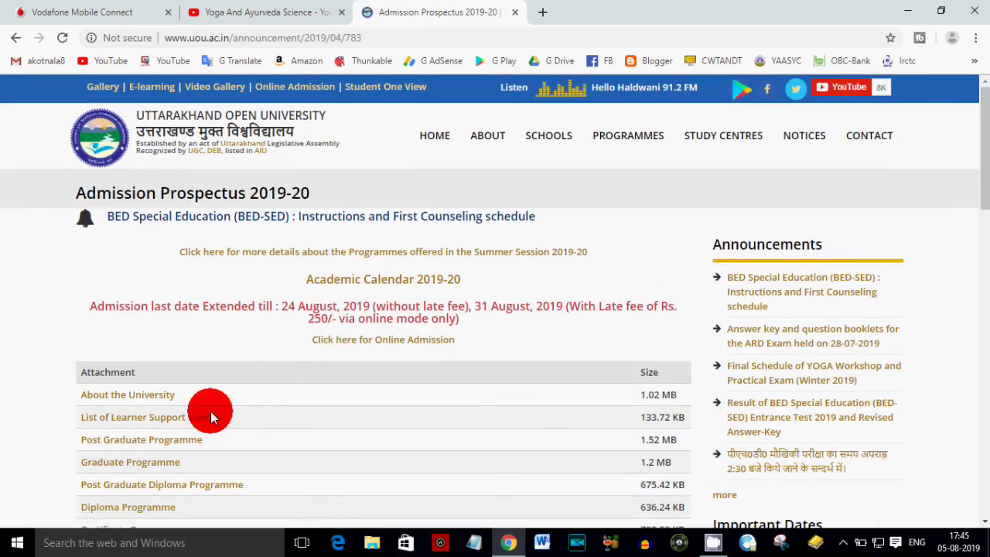
scroll(213, 418, "down", 3)
scroll(199, 289, "down", 3)
scroll(237, 332, "up", 4)
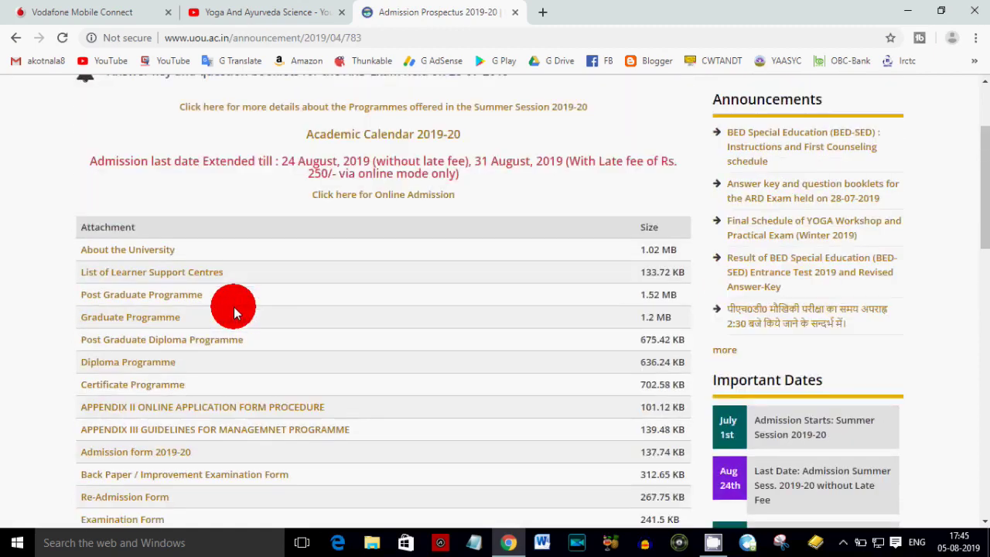
scroll(233, 307, "up", 2)
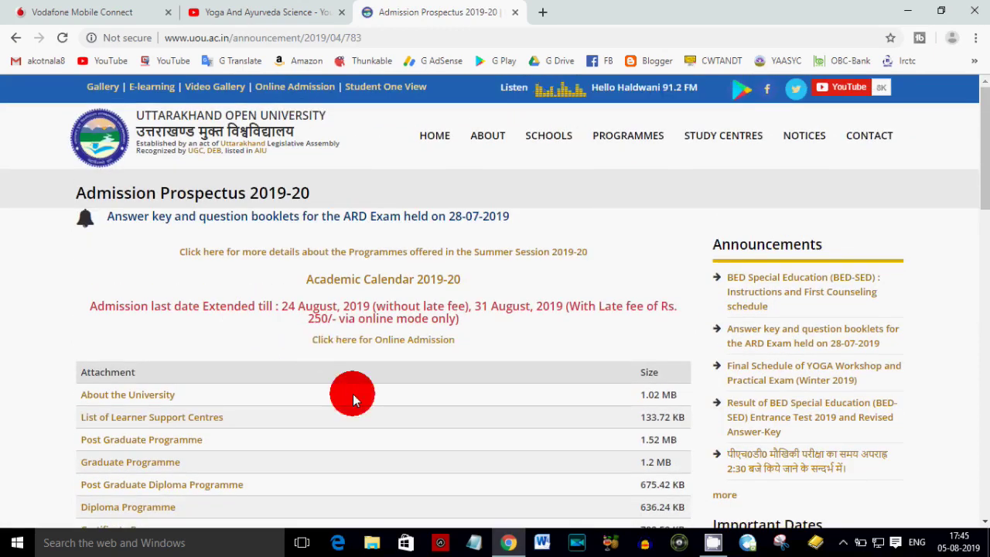
- Go to the online admission site and proceed to its terms and conditions
left_click(345, 348)
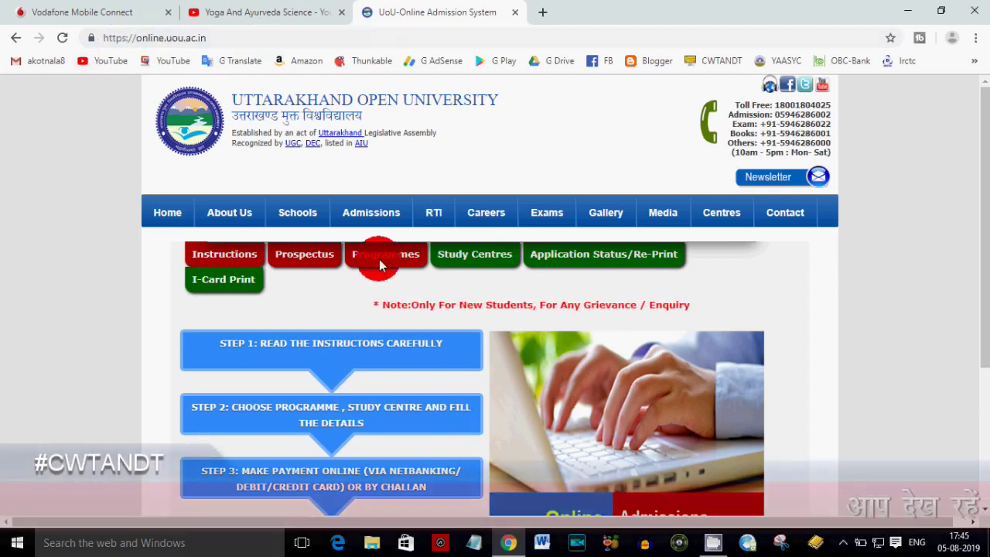
scroll(572, 343, "down", 3)
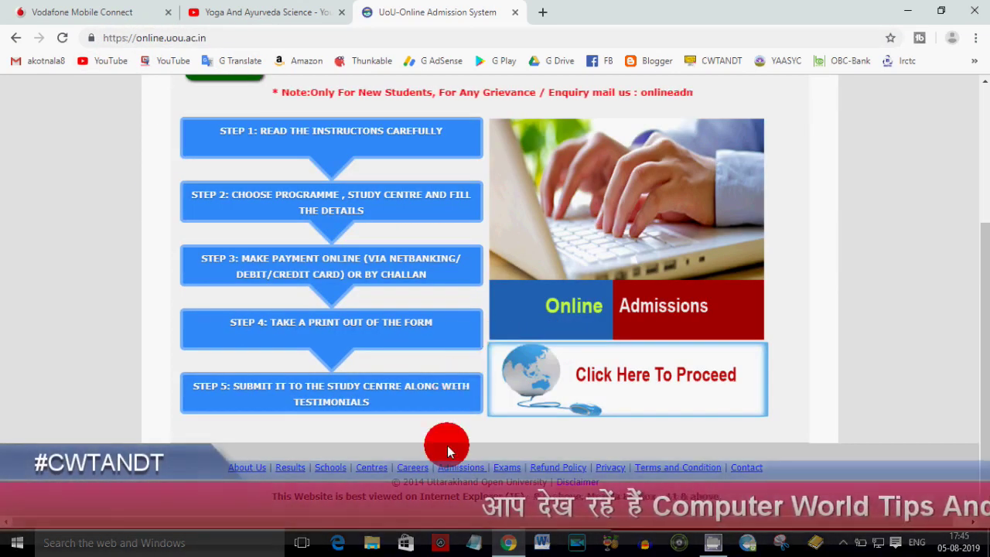
left_click(725, 365)
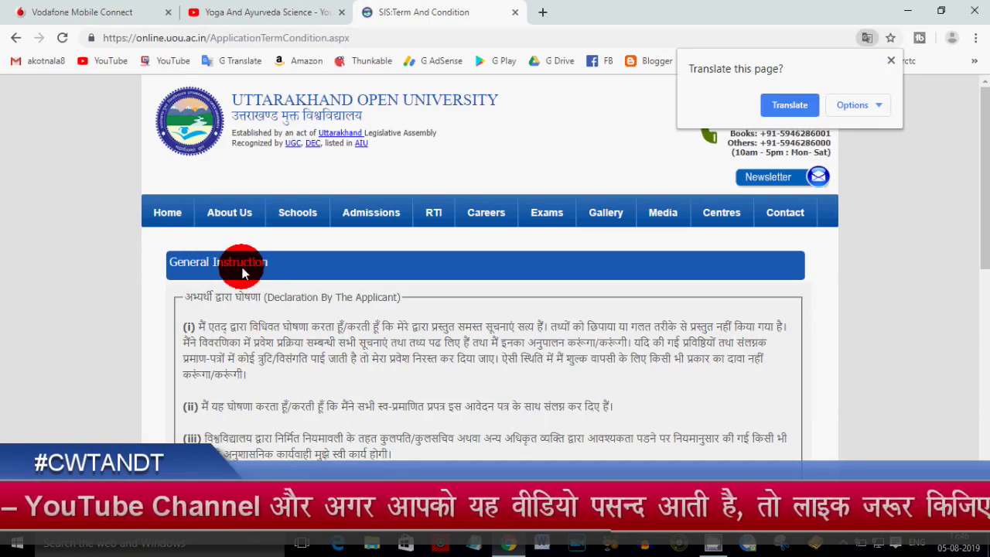
- Read the declaration, tick I agree and continue as a new student
scroll(199, 383, "down", 2)
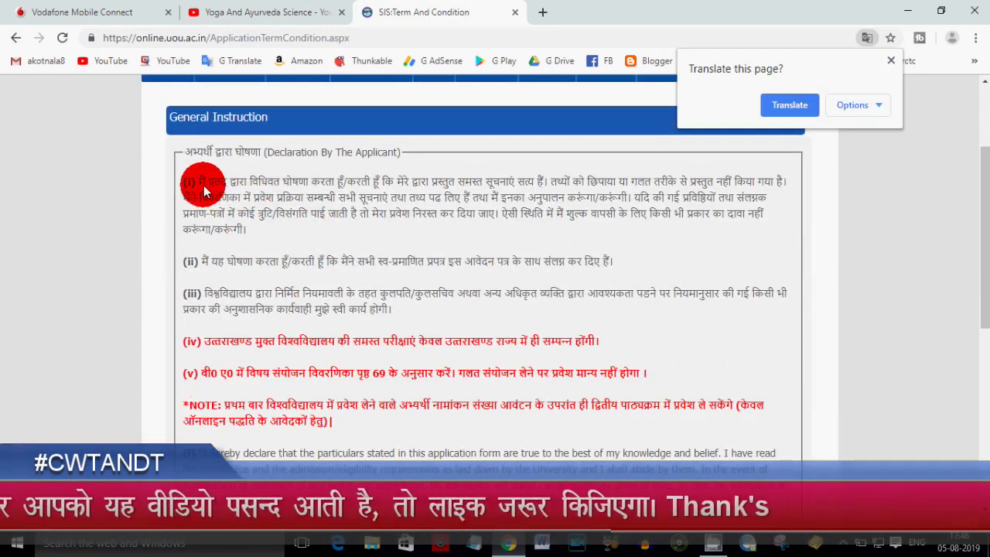
left_click_drag(194, 177, 402, 318)
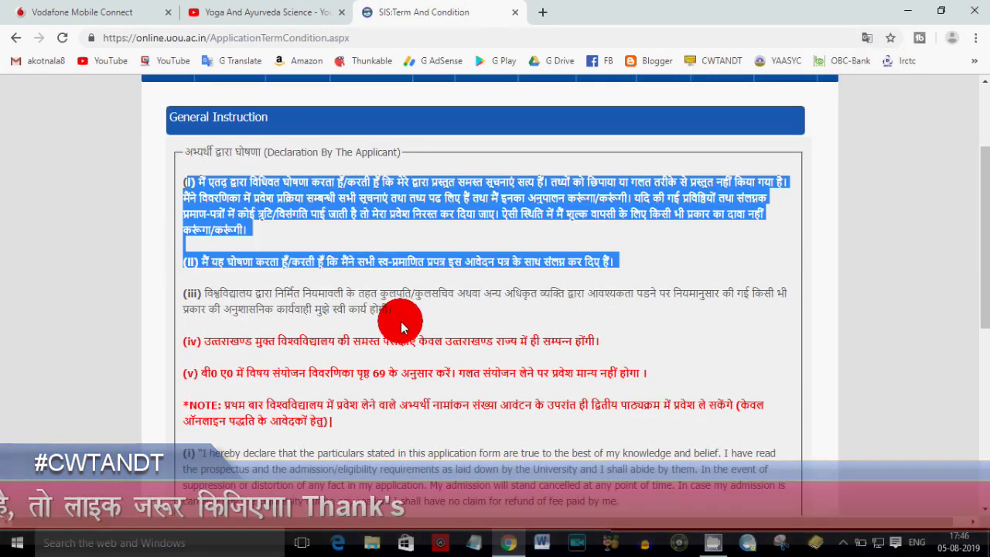
left_click(397, 321)
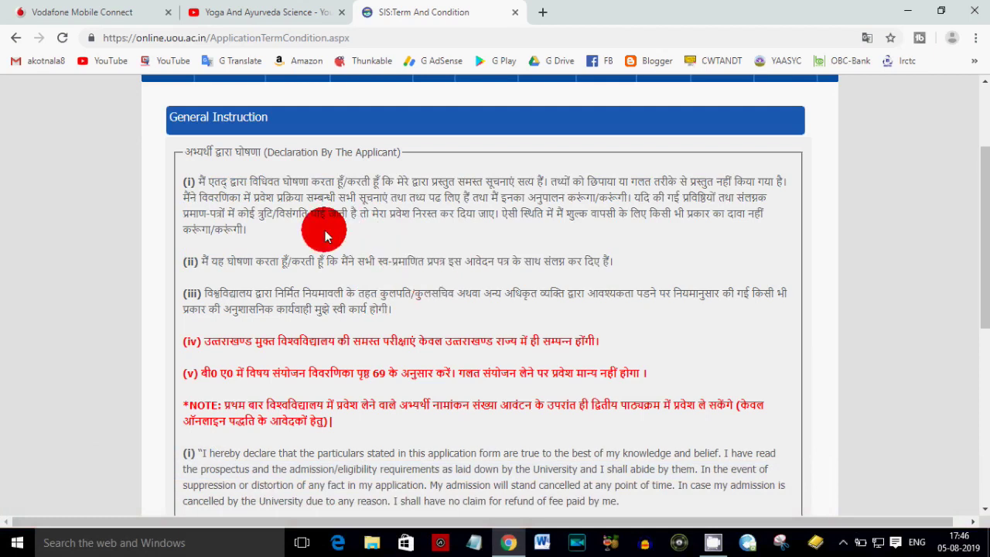
scroll(260, 272, "down", 5)
scroll(380, 341, "down", 2)
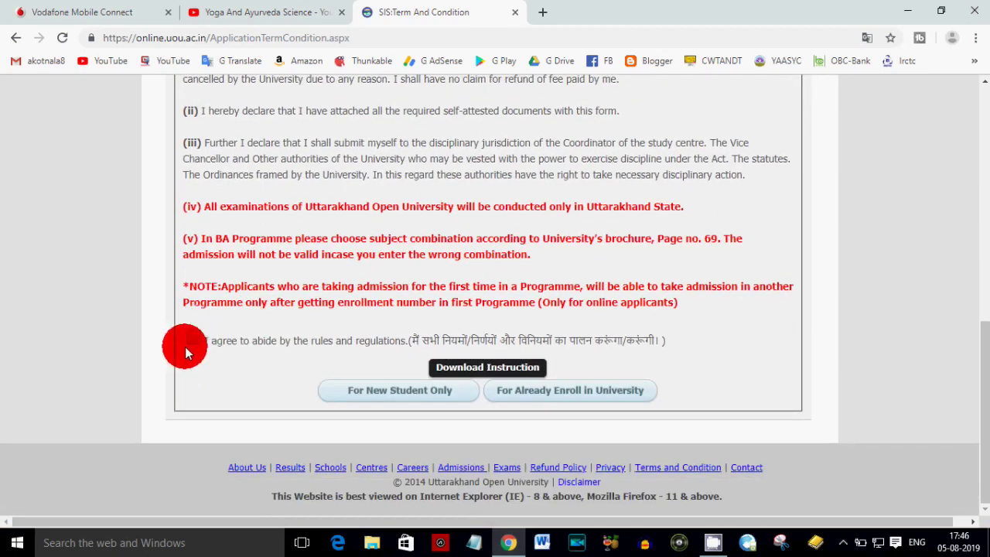
left_click(193, 337)
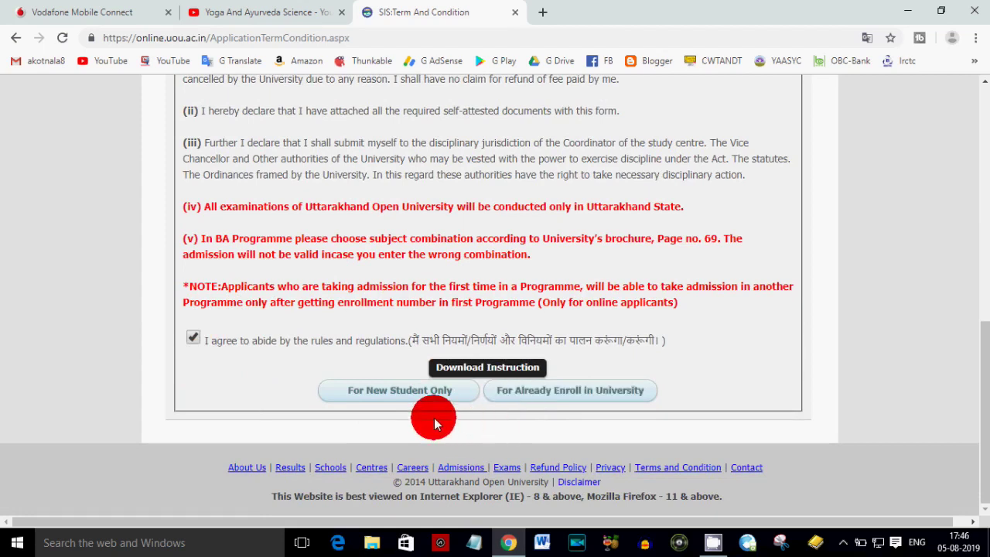
left_click(399, 393)
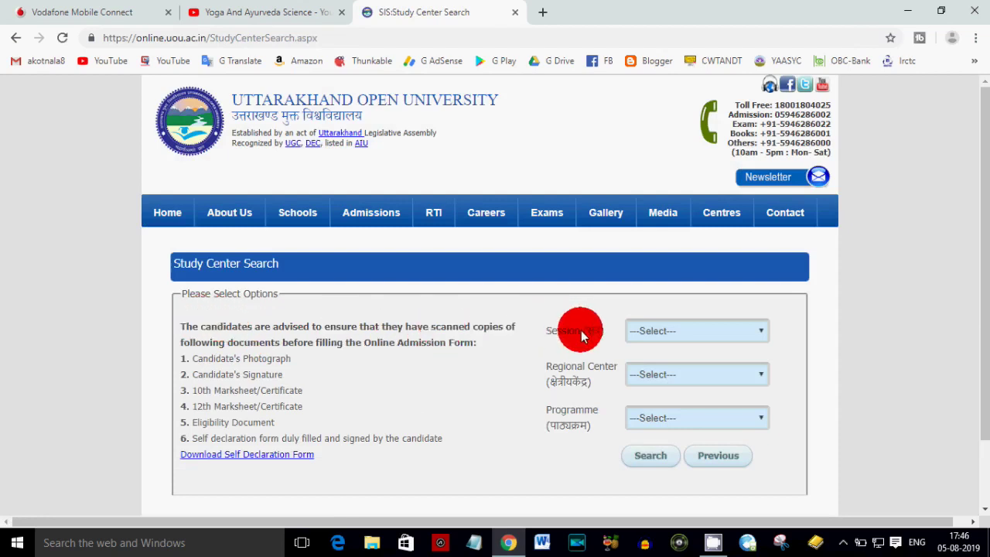
- Select session 2019-20-Summer, regional centre 12-Roorkee and programme MASL-17-M.A. Sanskrit
left_click(668, 330)
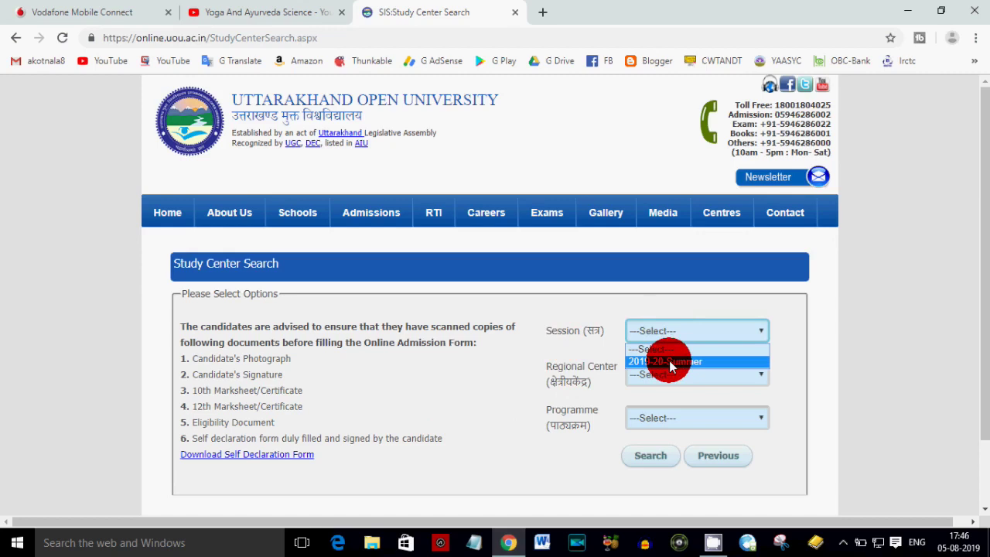
left_click(669, 361)
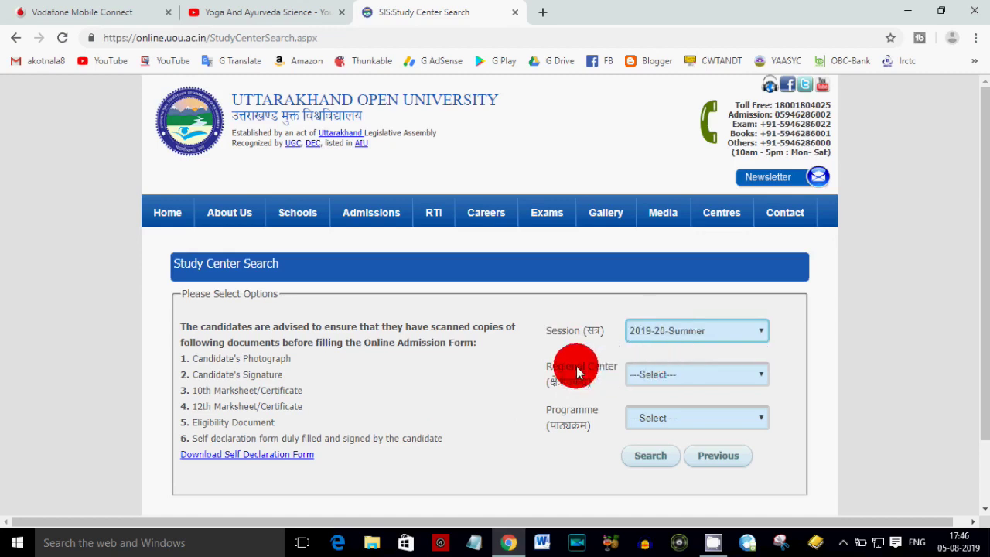
left_click(668, 374)
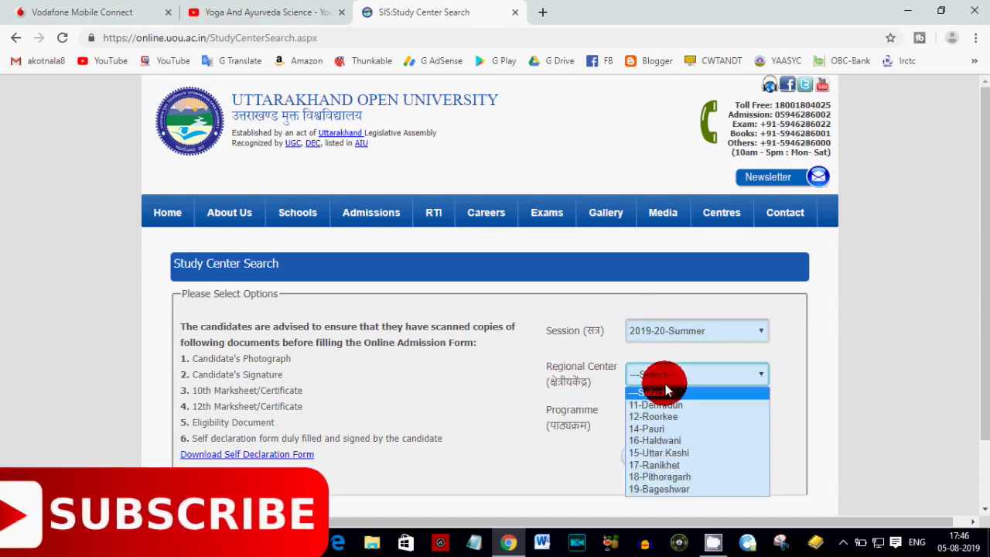
left_click(688, 418)
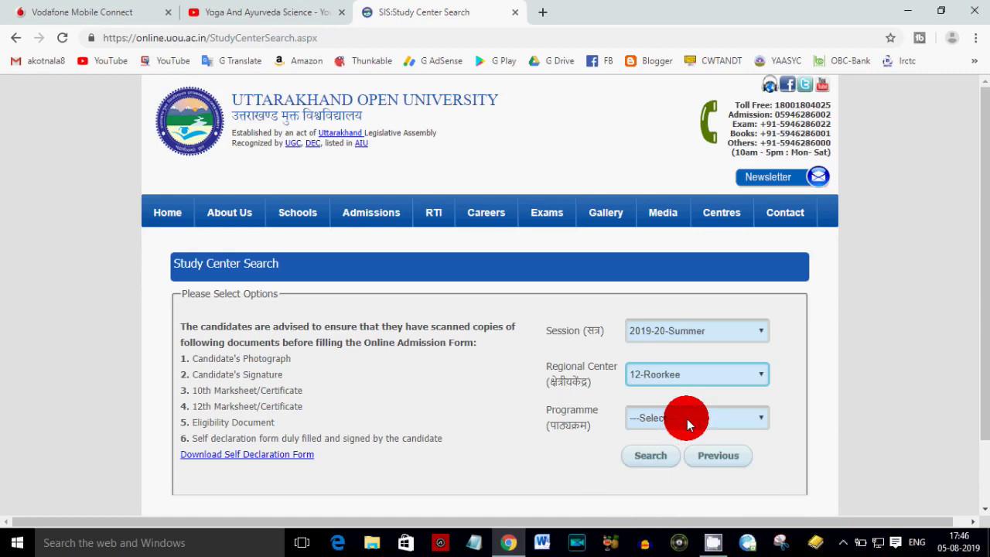
left_click(687, 418)
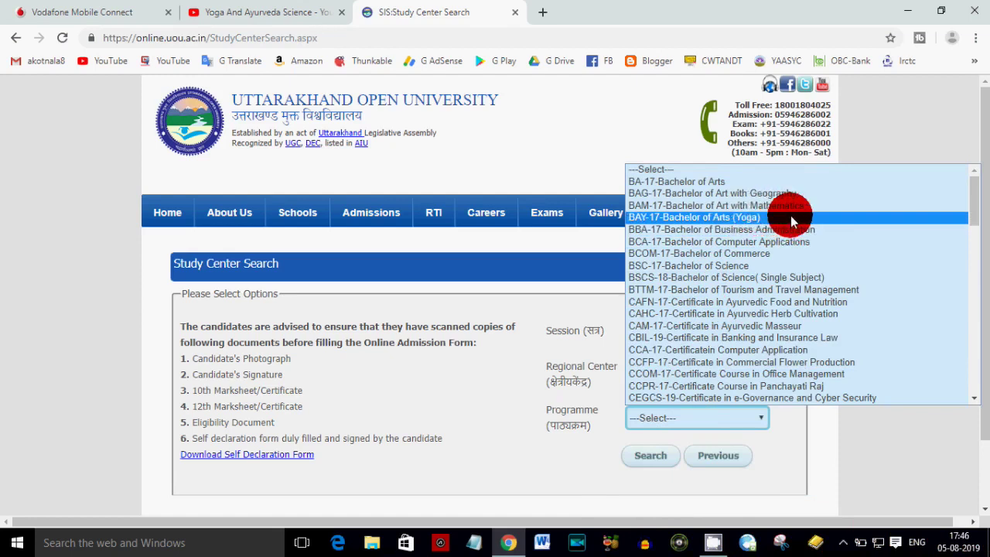
scroll(822, 271, "down", 2)
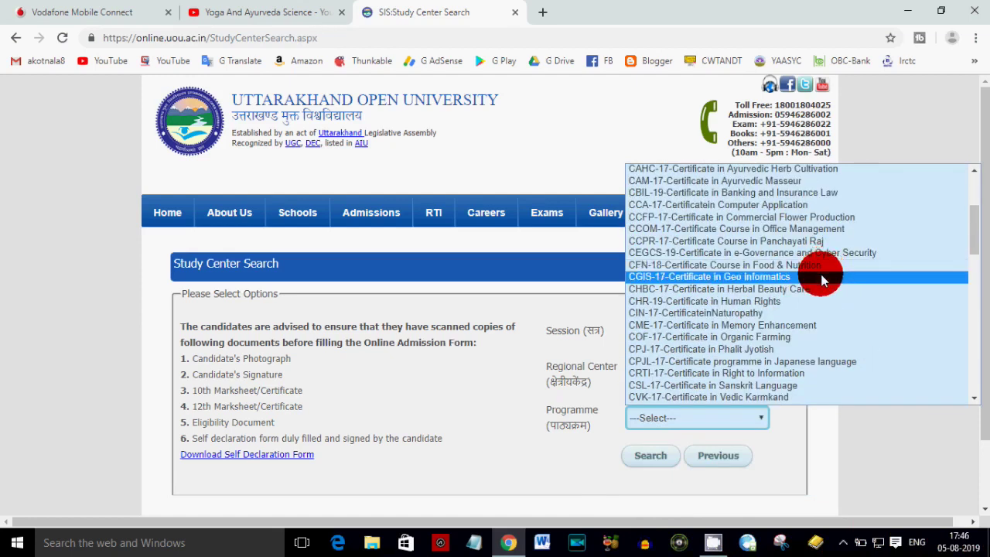
scroll(824, 302, "down", 4)
scroll(822, 304, "down", 4)
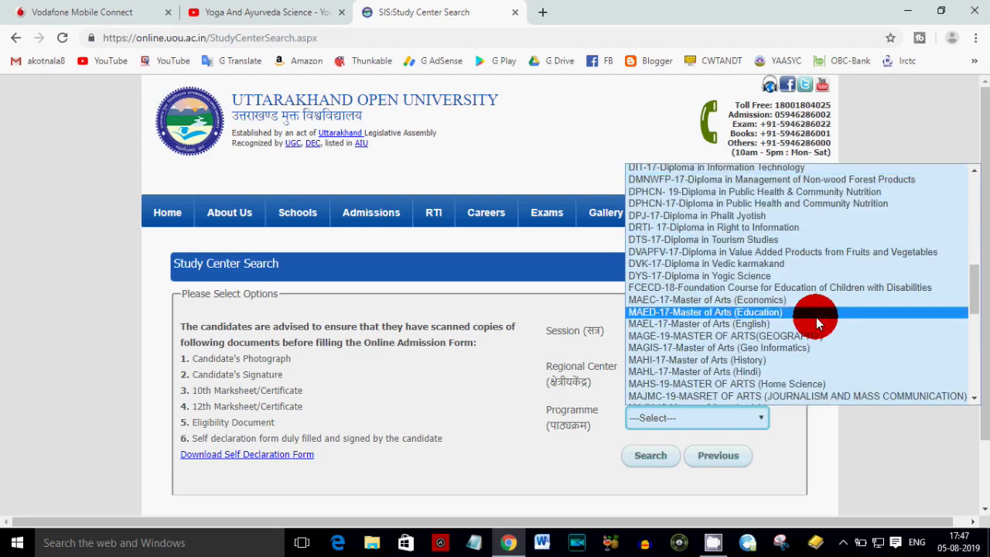
scroll(803, 356, "down", 4)
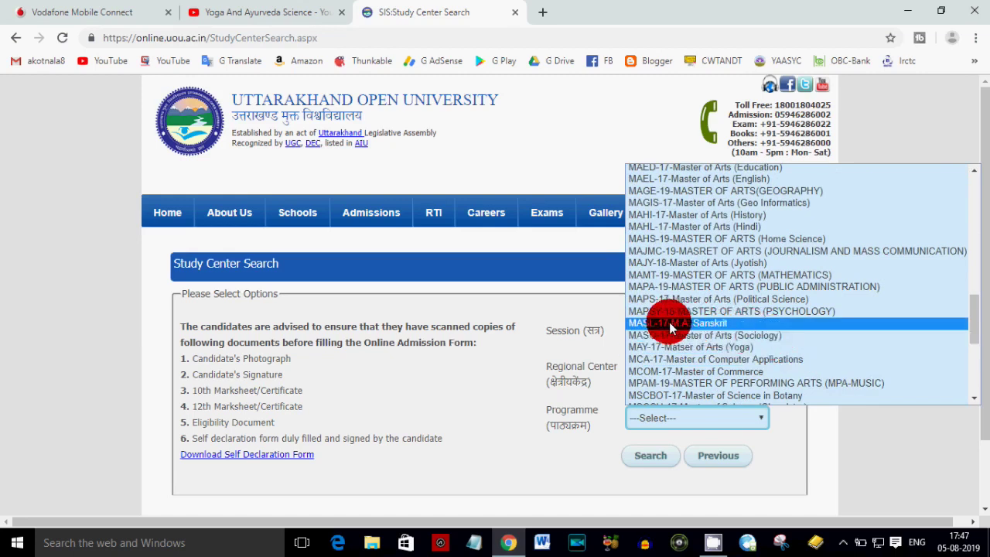
left_click(724, 325)
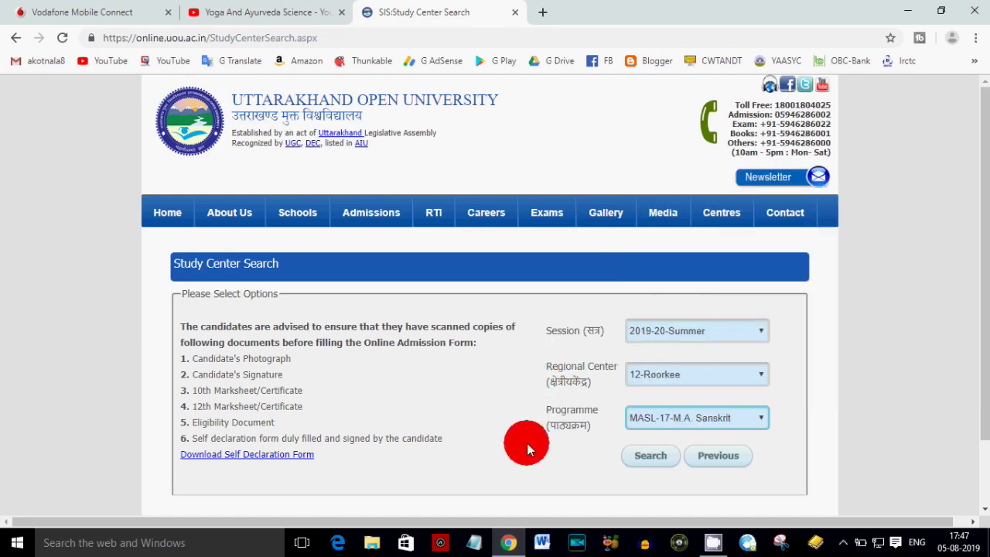
- Search study centres and choose 12008 B.S.M. P.G. College
left_click(641, 456)
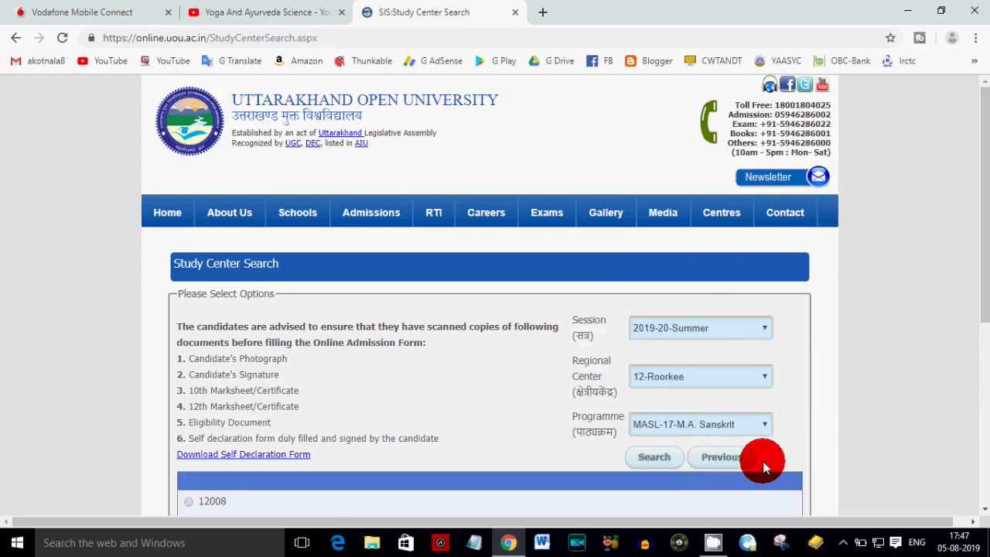
scroll(773, 455, "down", 3)
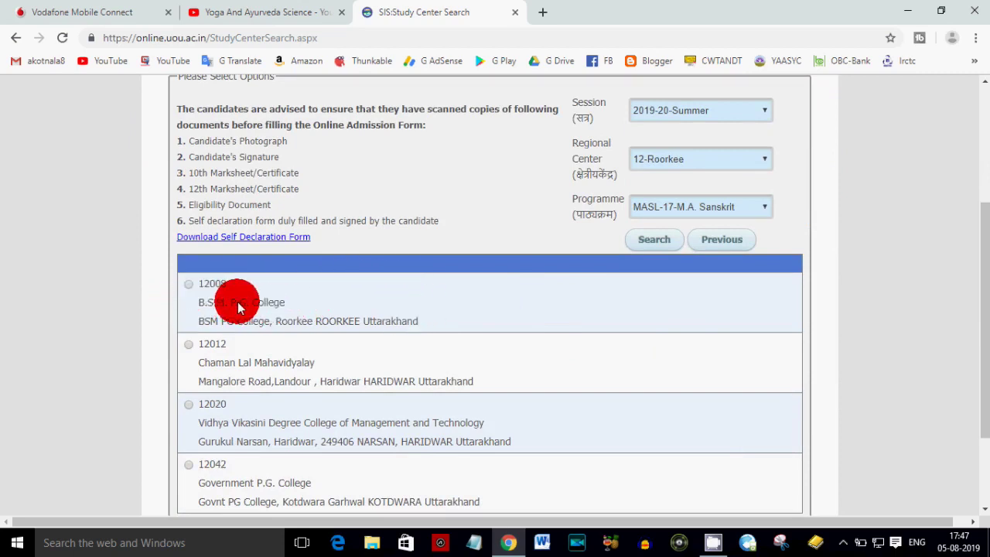
scroll(367, 347, "down", 1)
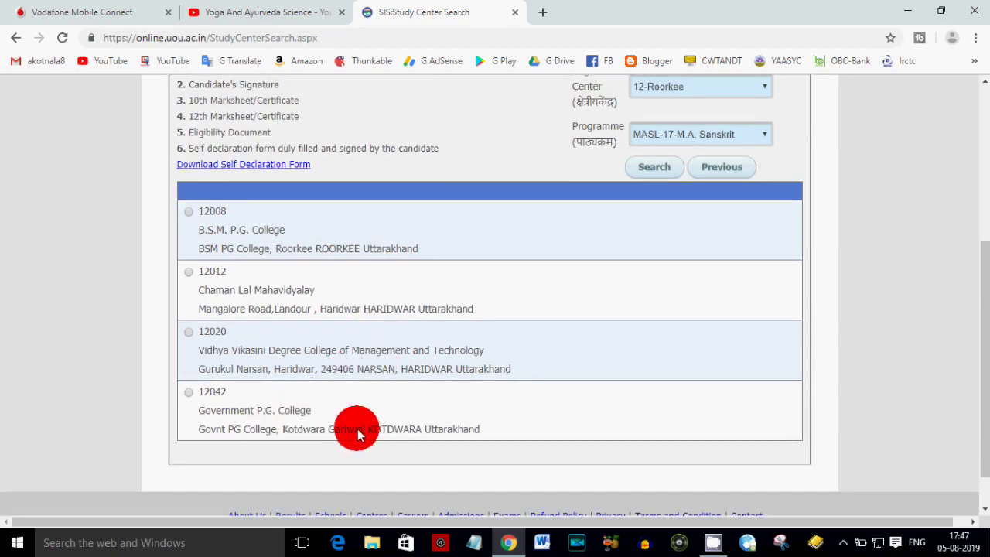
left_click(190, 213)
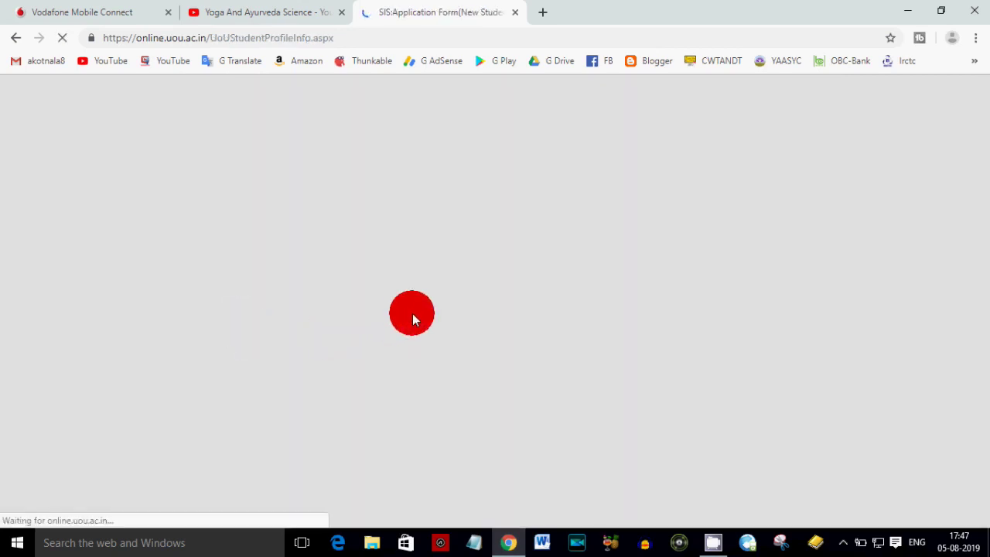
- Set Exam City to 18-Haridwar and Study Medium to Hindi
scroll(504, 376, "down", 5)
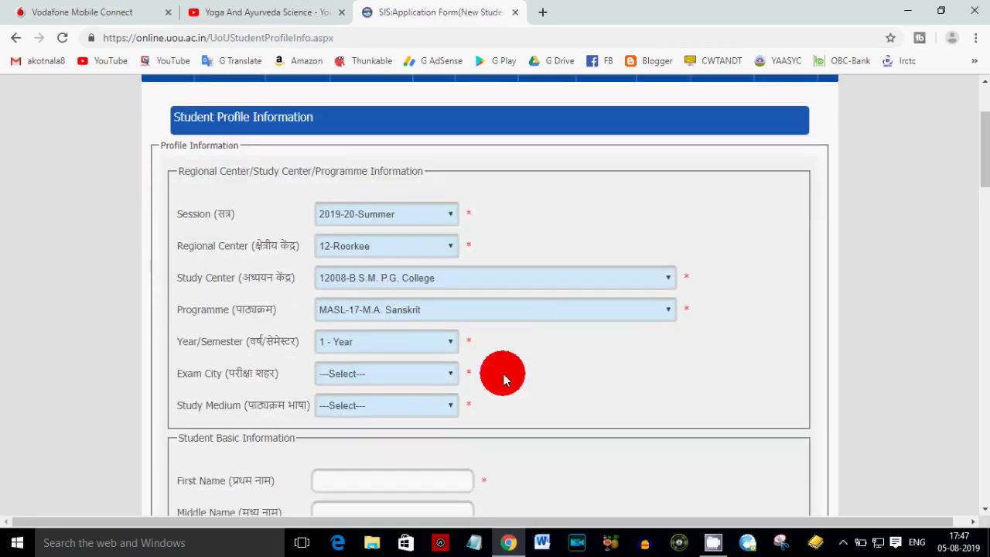
scroll(188, 403, "down", 7)
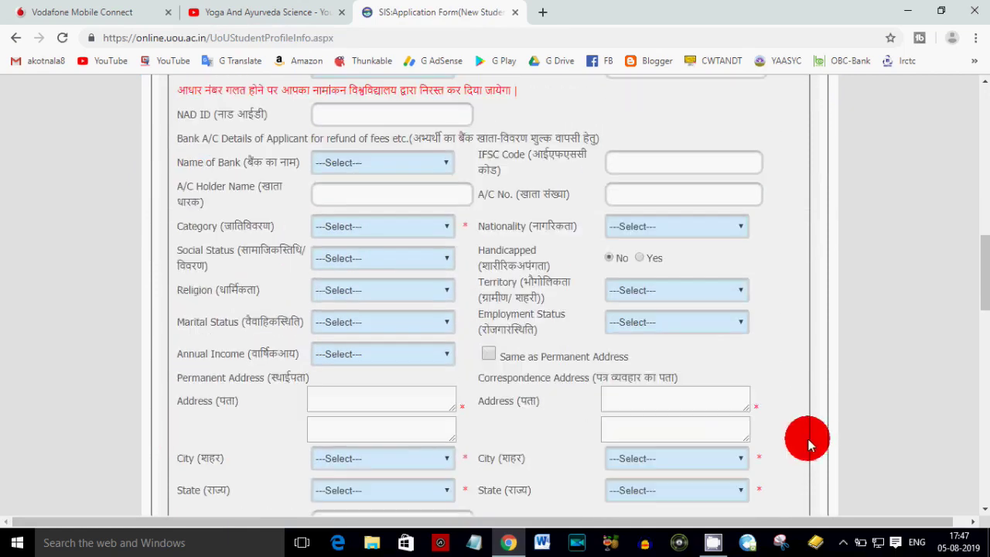
scroll(385, 410, "down", 6)
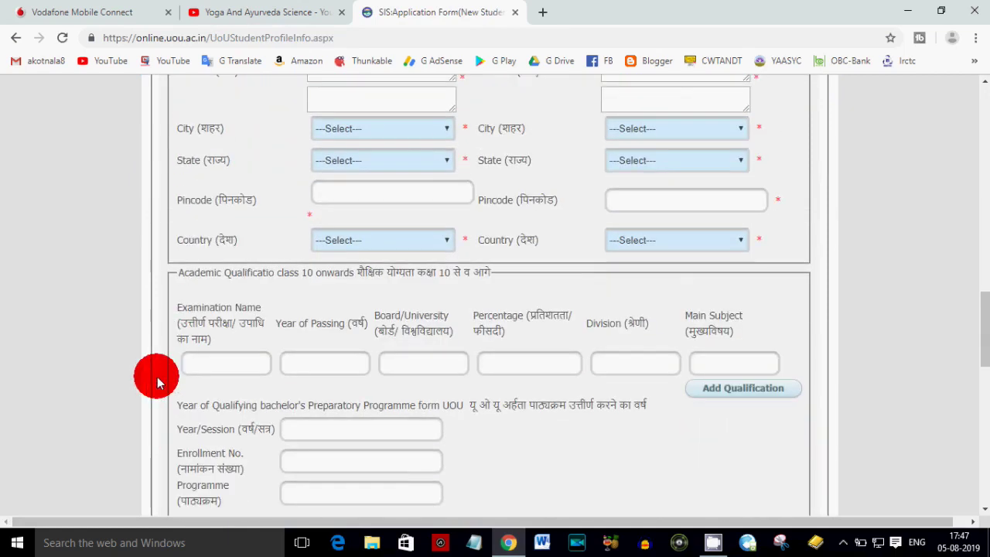
scroll(258, 414, "down", 4)
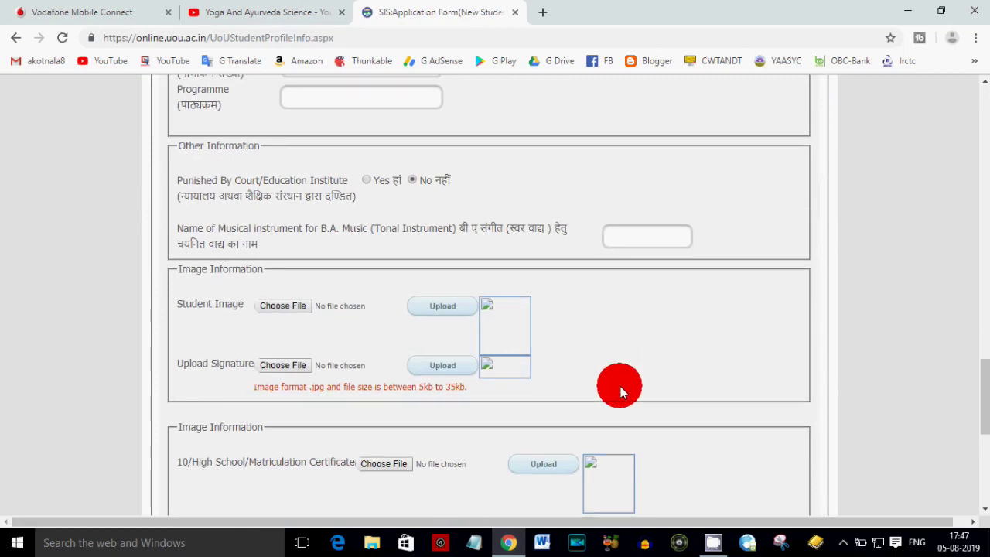
scroll(620, 385, "down", 2)
scroll(241, 339, "down", 3)
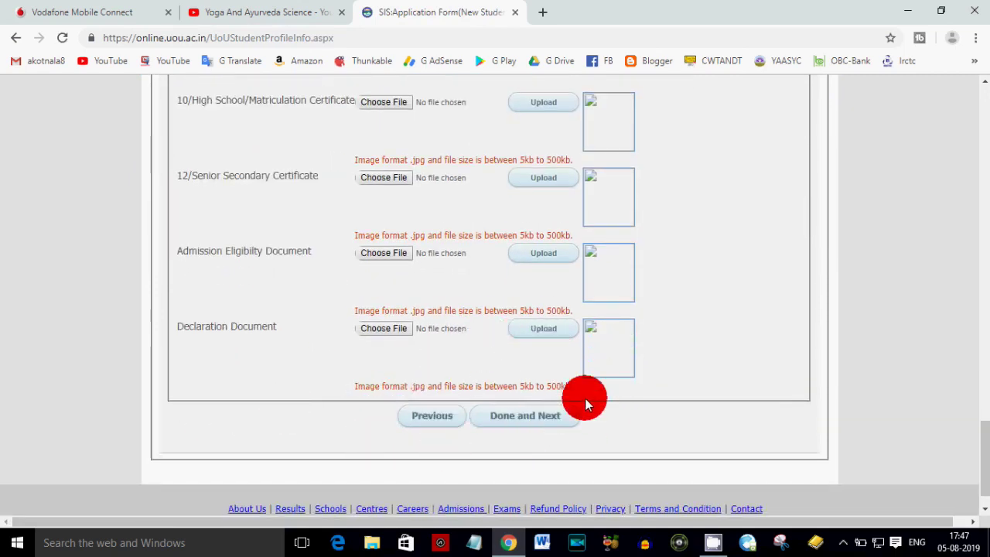
scroll(648, 393, "up", 8)
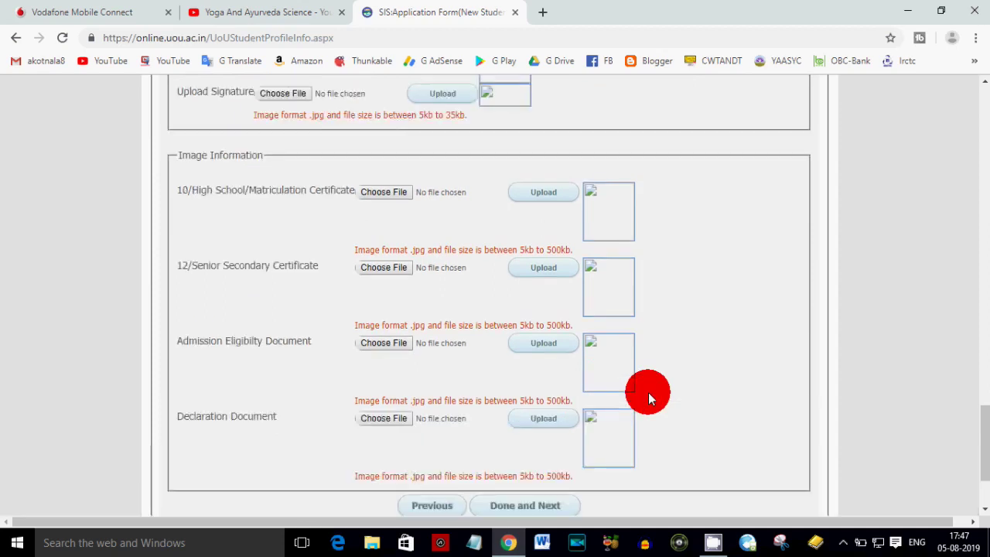
scroll(648, 392, "up", 12)
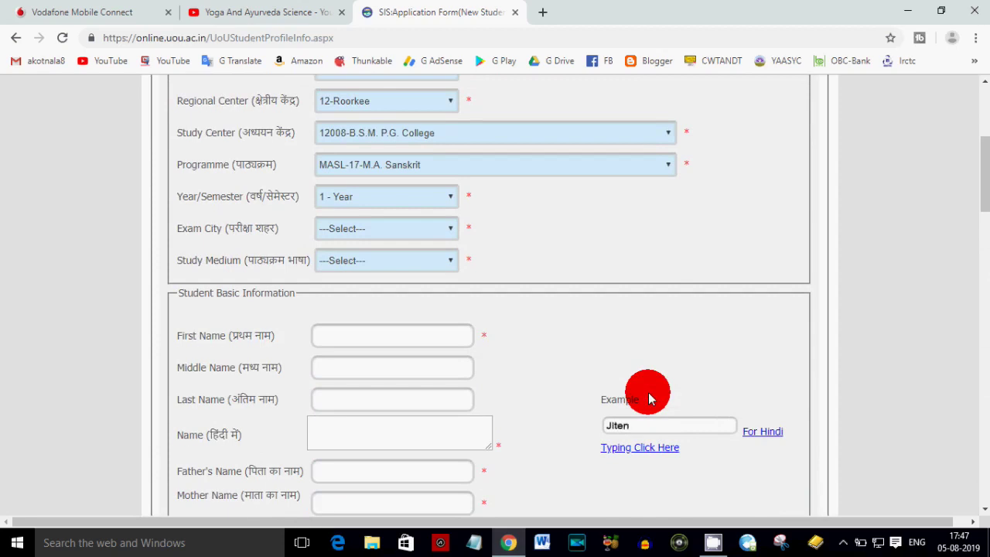
scroll(649, 393, "up", 2)
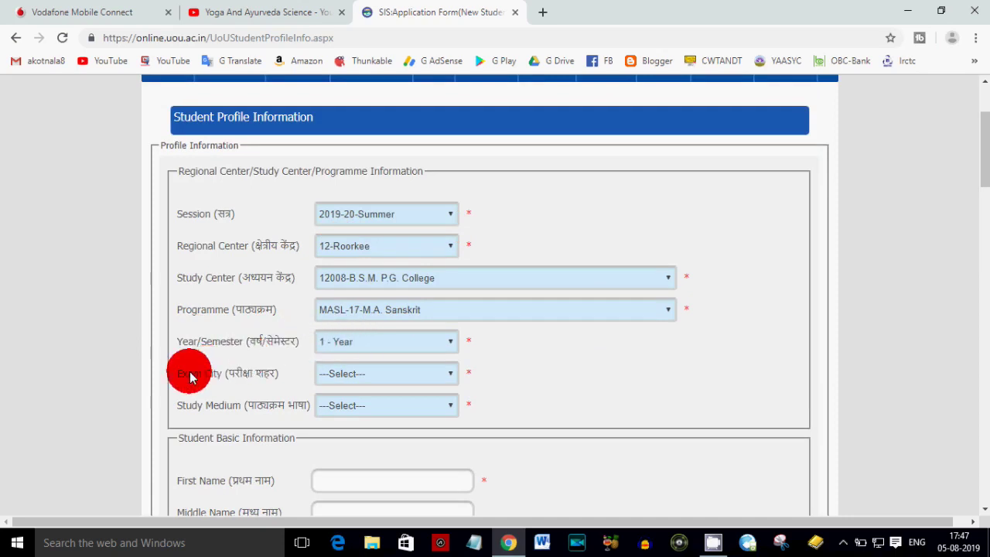
left_click(350, 379)
scroll(364, 335, "down", 1)
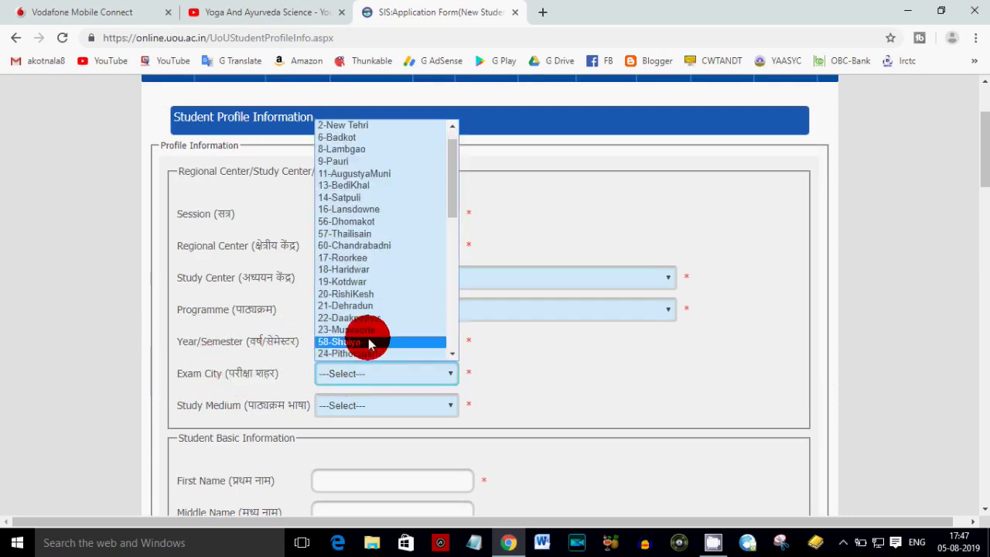
left_click(378, 272)
left_click(414, 400)
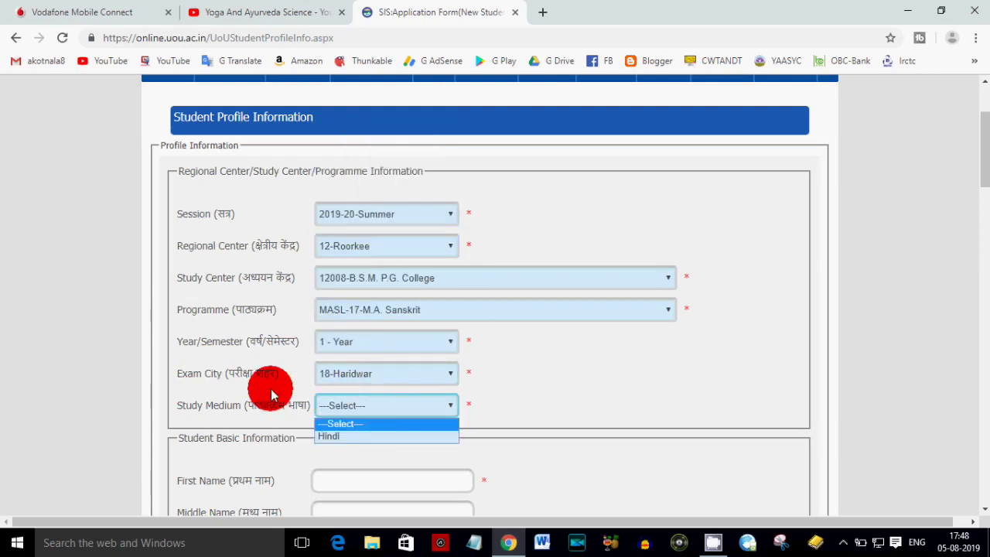
left_click(354, 437)
scroll(353, 433, "down", 1)
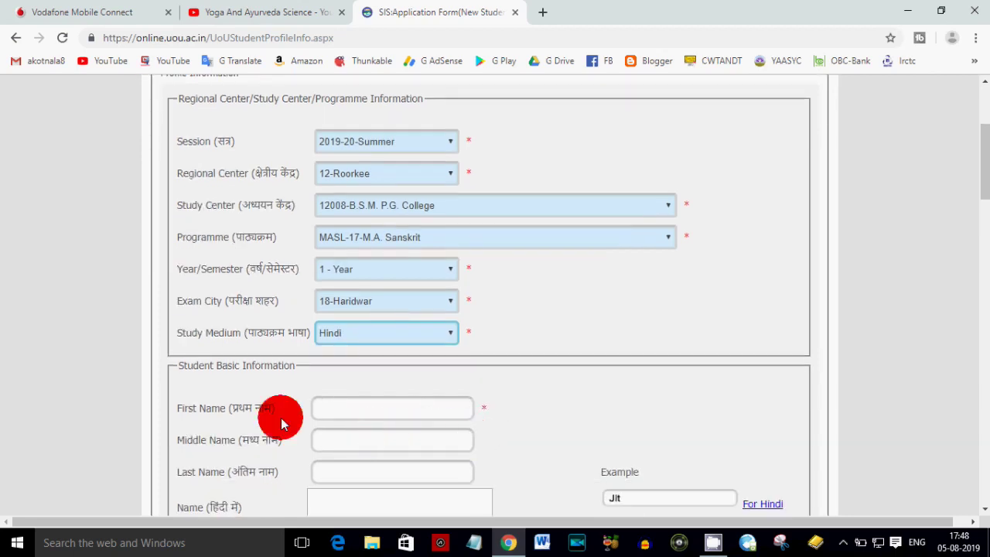
- Enter the student's first, middle and last names
left_click(340, 408)
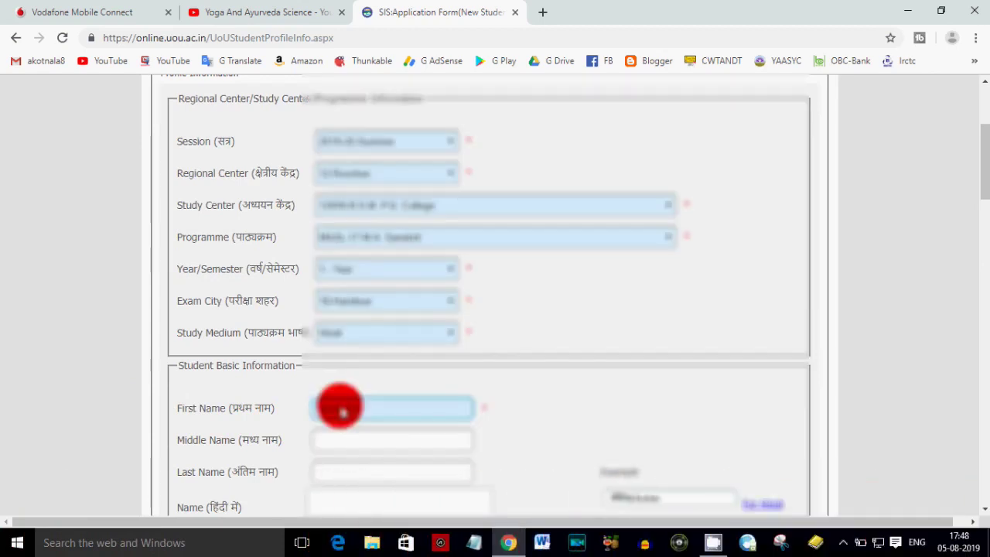
key("Tab")
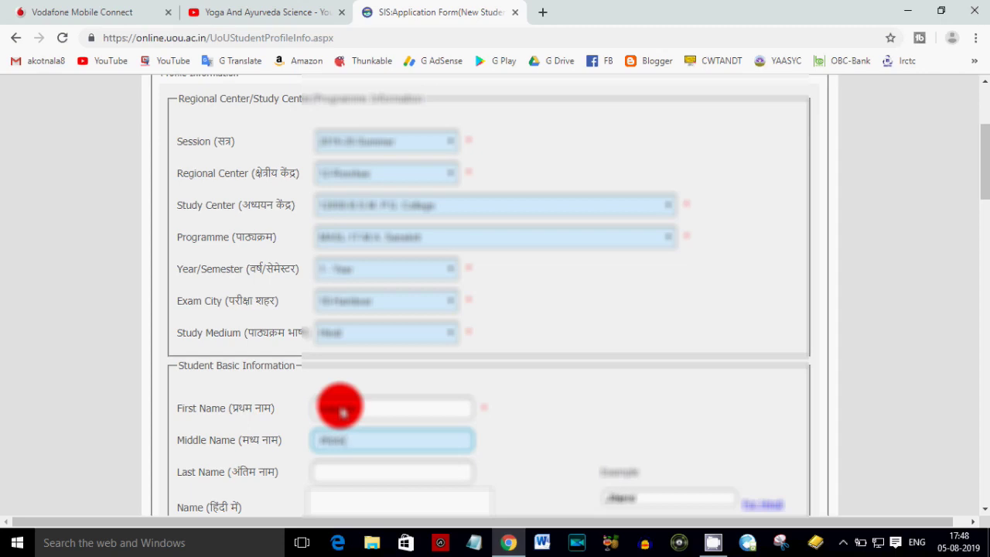
key("Tab")
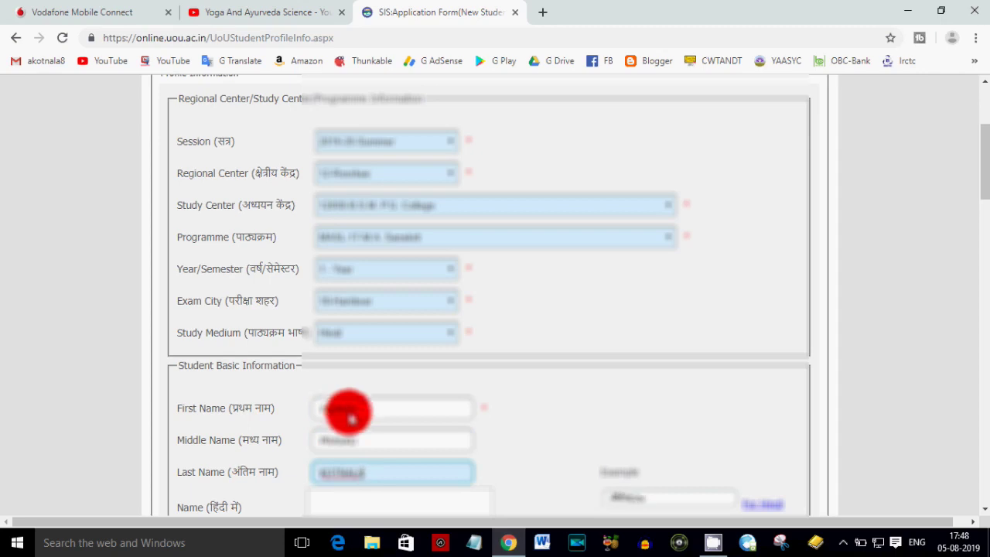
left_click_drag(307, 483, 372, 483)
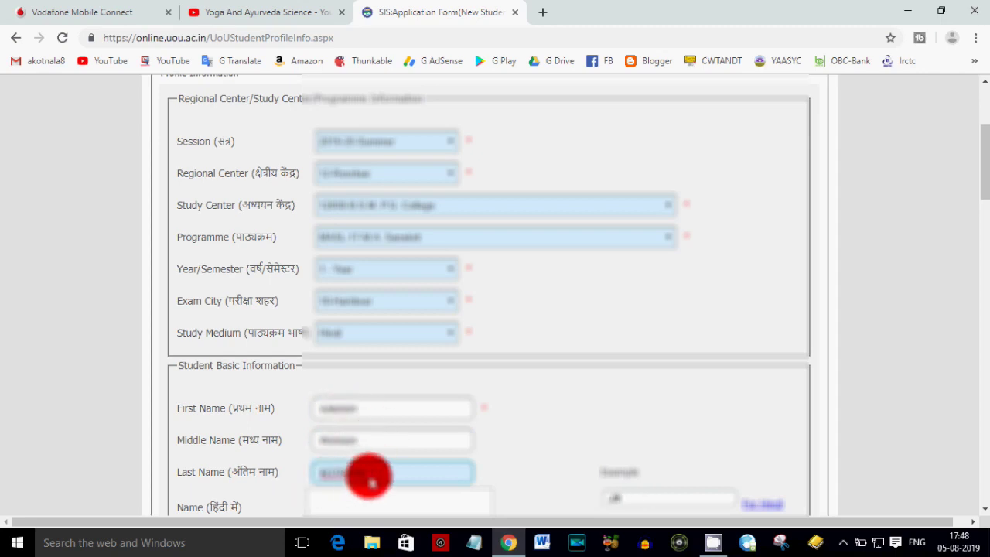
scroll(370, 476, "down", 2)
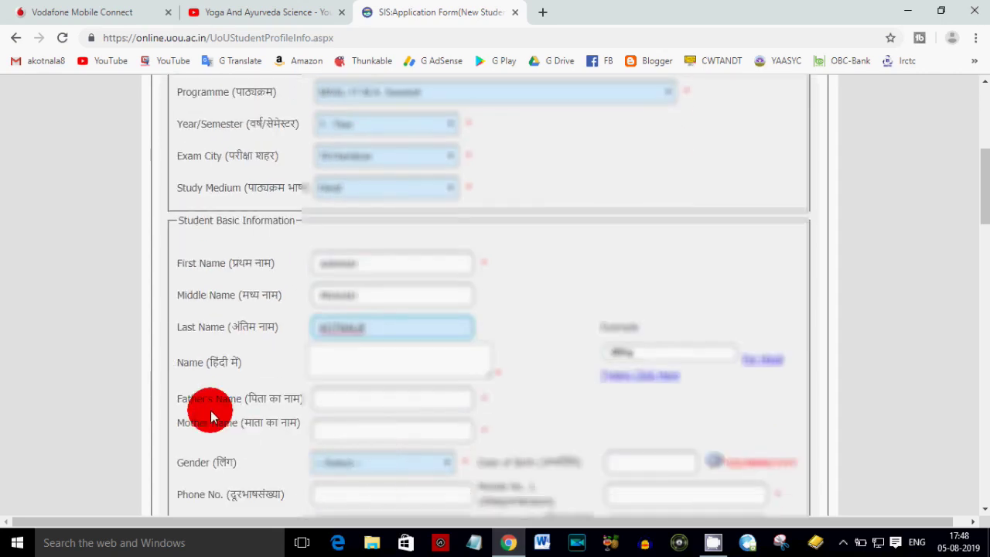
left_click(321, 354)
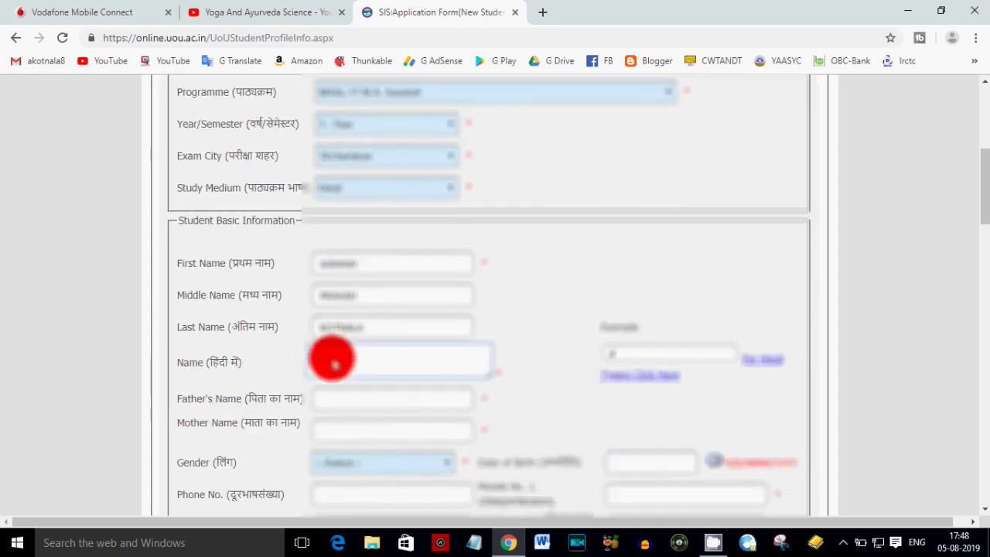
- Type the student's name in Hindi script using Hindi input, then switch back to English
left_click(917, 541)
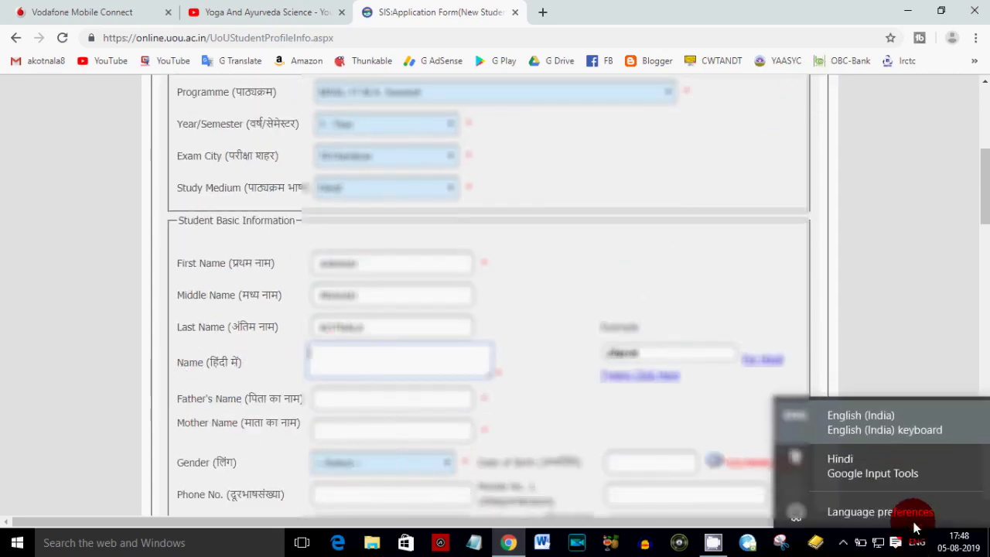
left_click(361, 362)
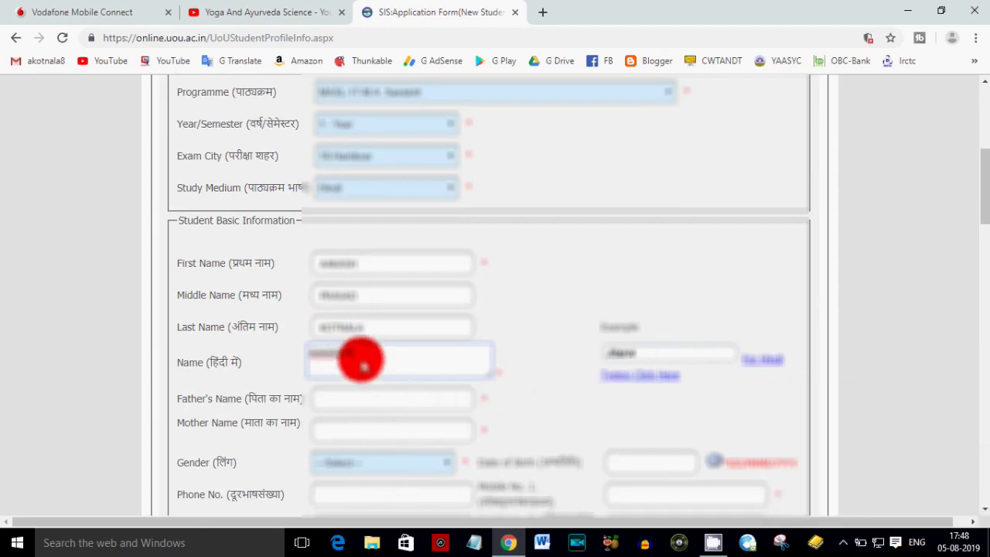
key("ctrl+a")
left_click(917, 542)
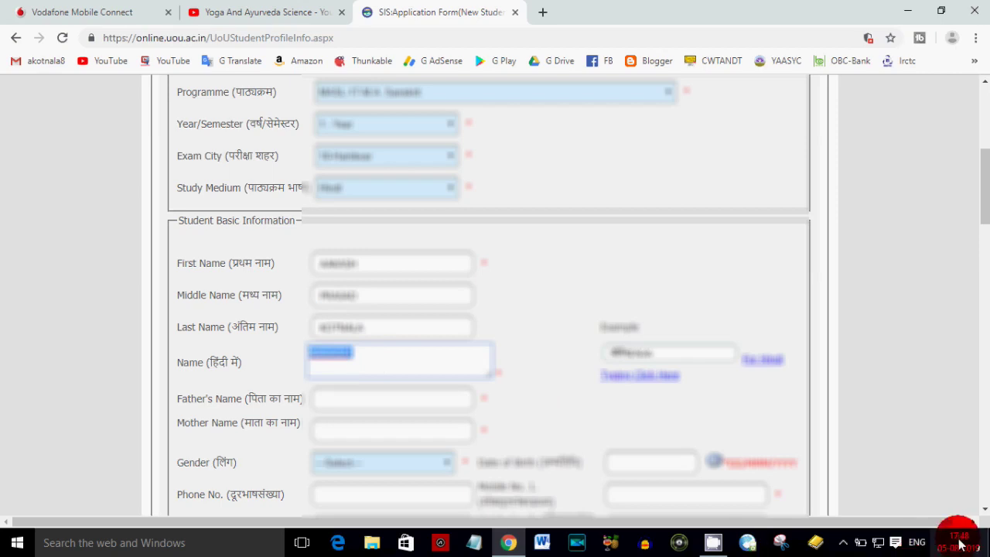
left_click(851, 466)
left_click(574, 379)
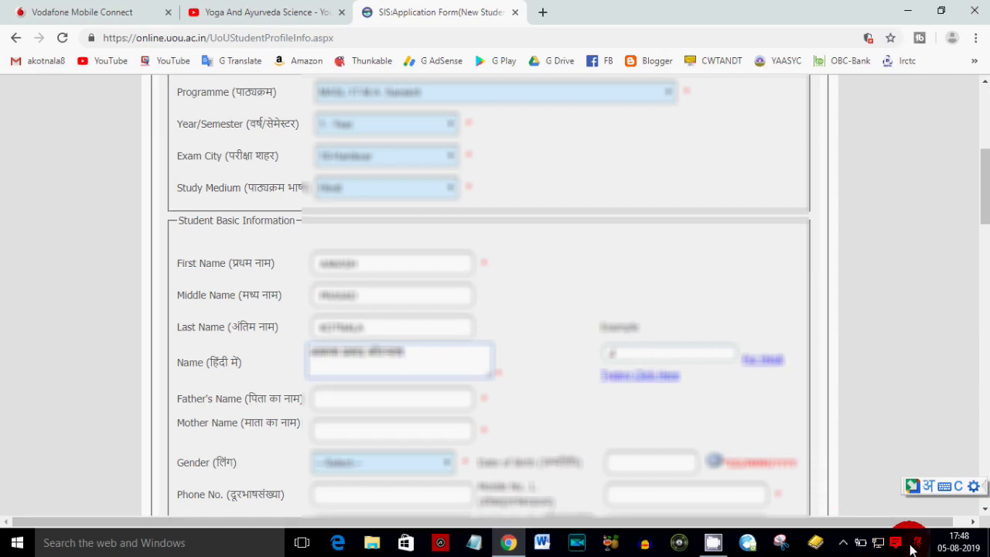
left_click(913, 547)
left_click(906, 376)
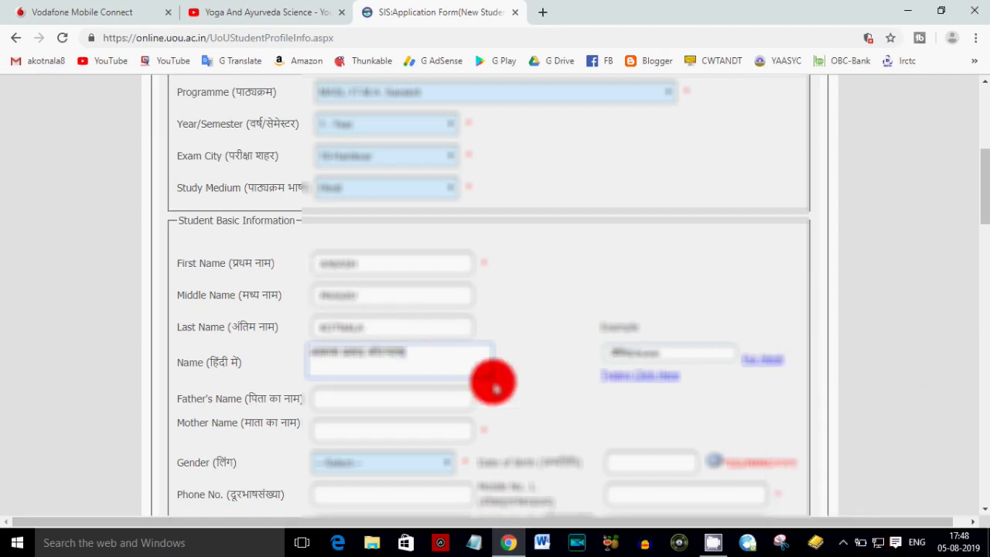
- Enter the father's name and the mother's name
left_click(333, 401)
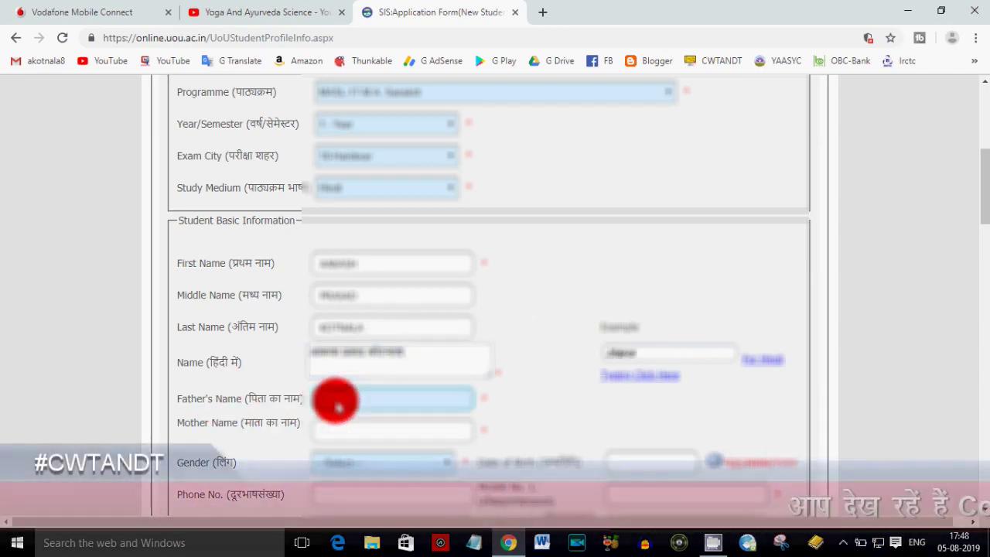
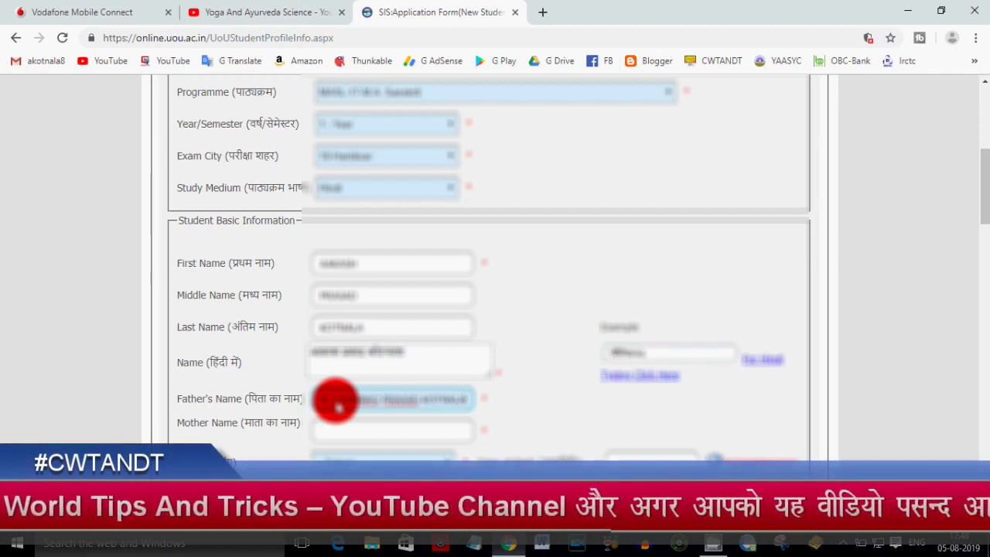
key("Tab")
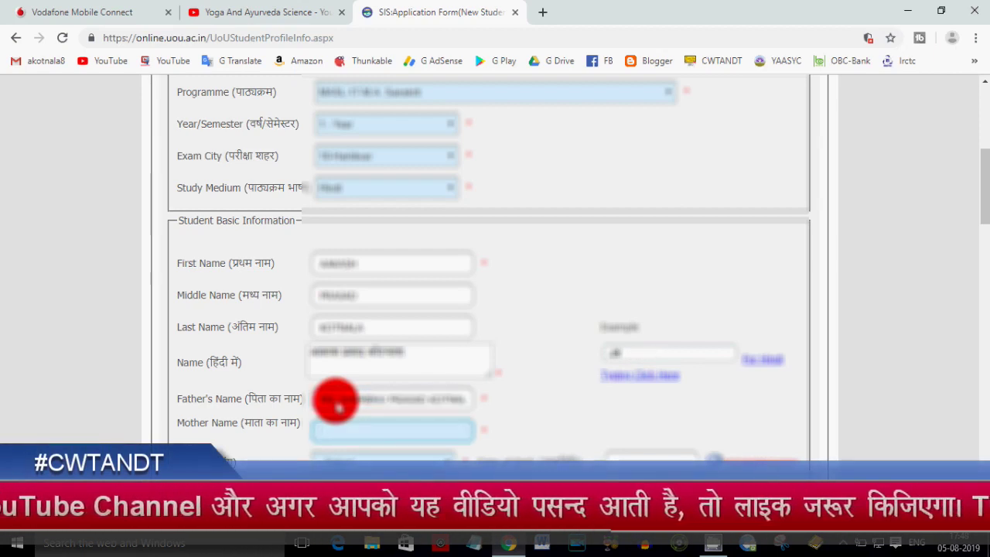
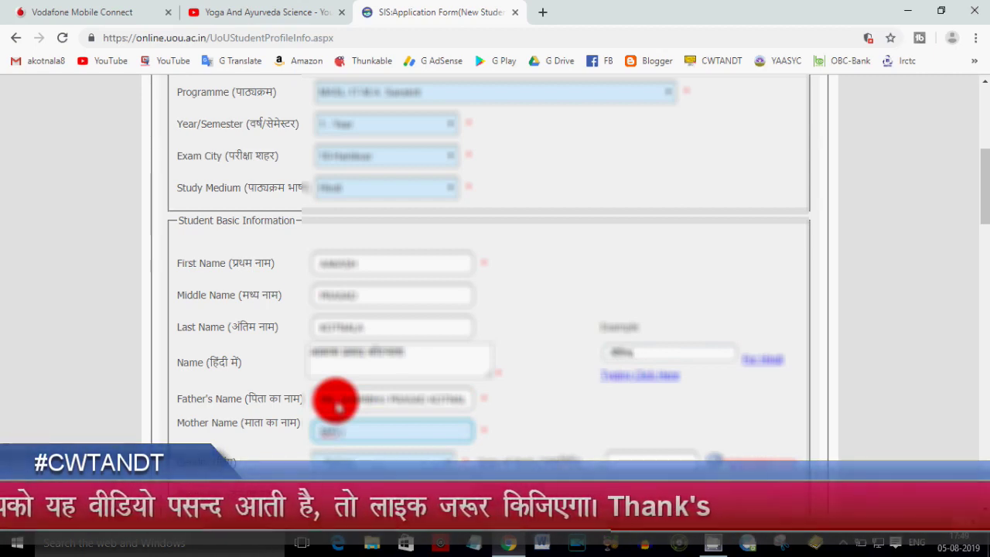
key("Tab")
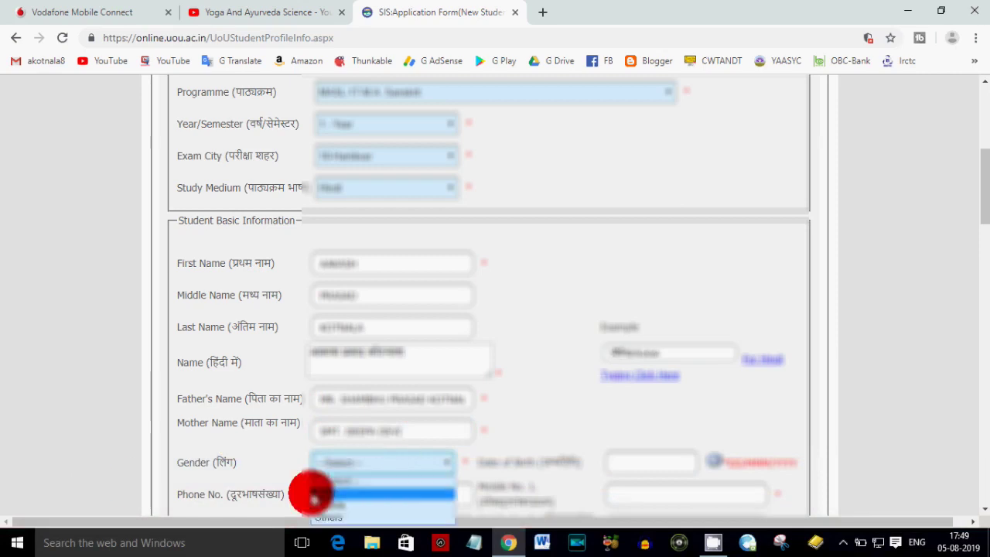
- Choose Male as gender and set the date of birth to 8 March 1994
left_click(313, 494)
scroll(611, 442, "down", 1)
left_click(636, 387)
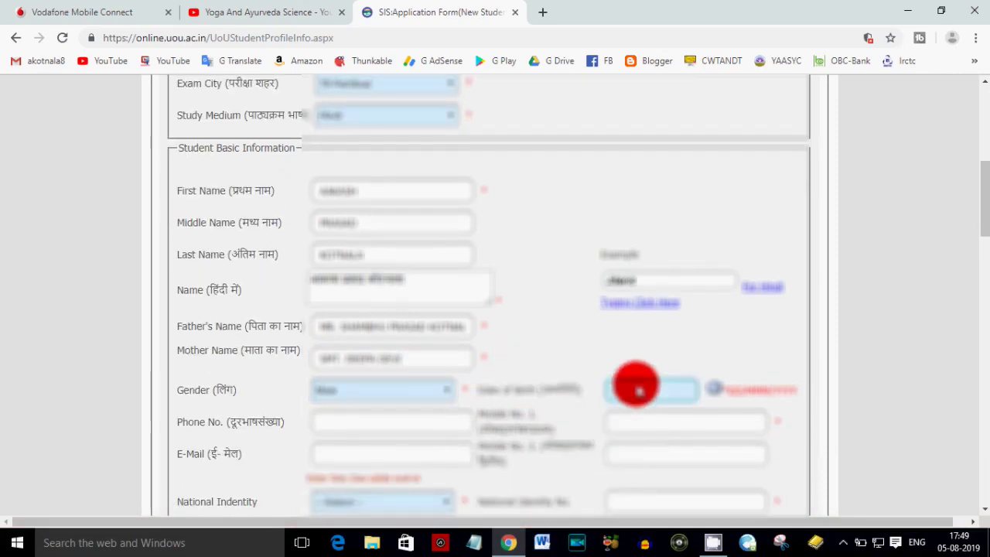
left_click(713, 389)
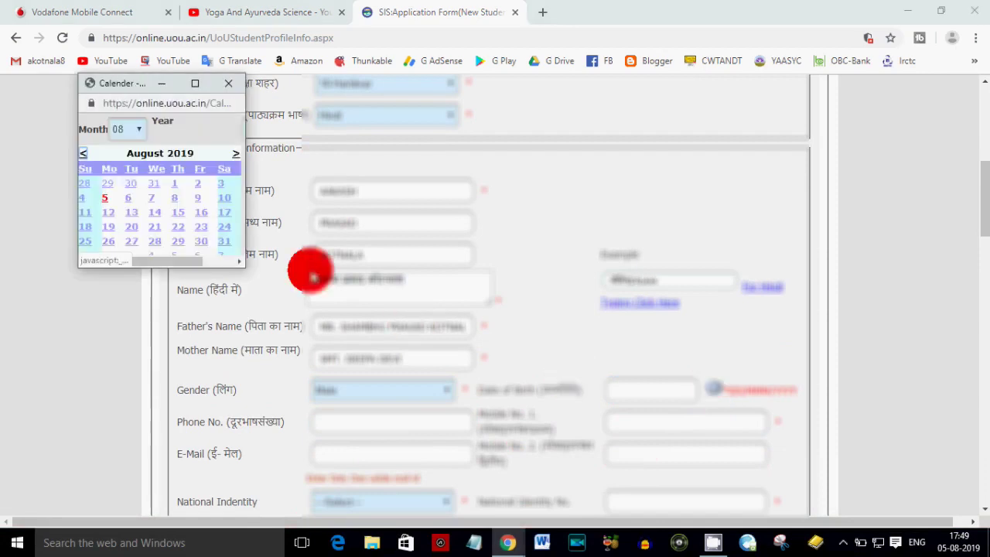
left_click_drag(242, 266, 304, 343)
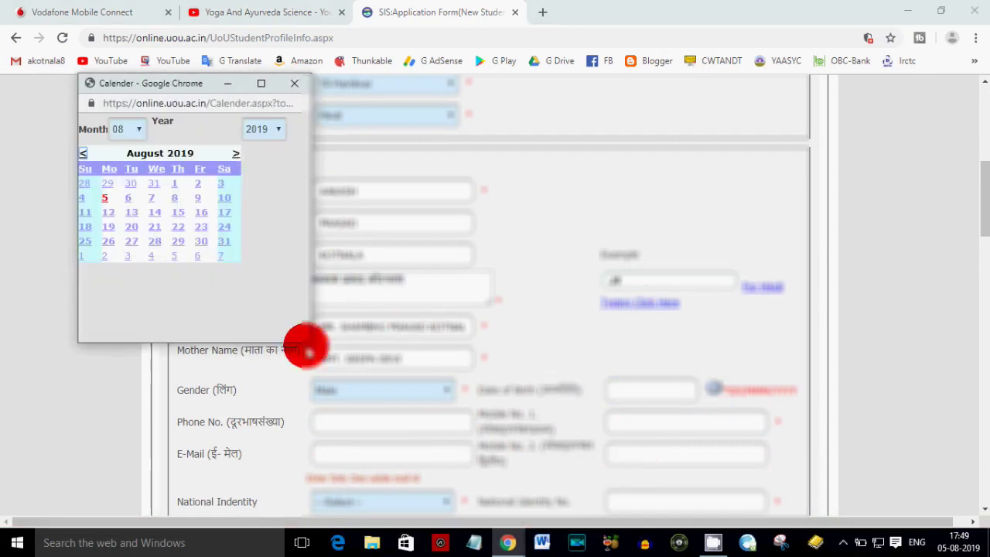
left_click(270, 137)
scroll(256, 278, "up", 1)
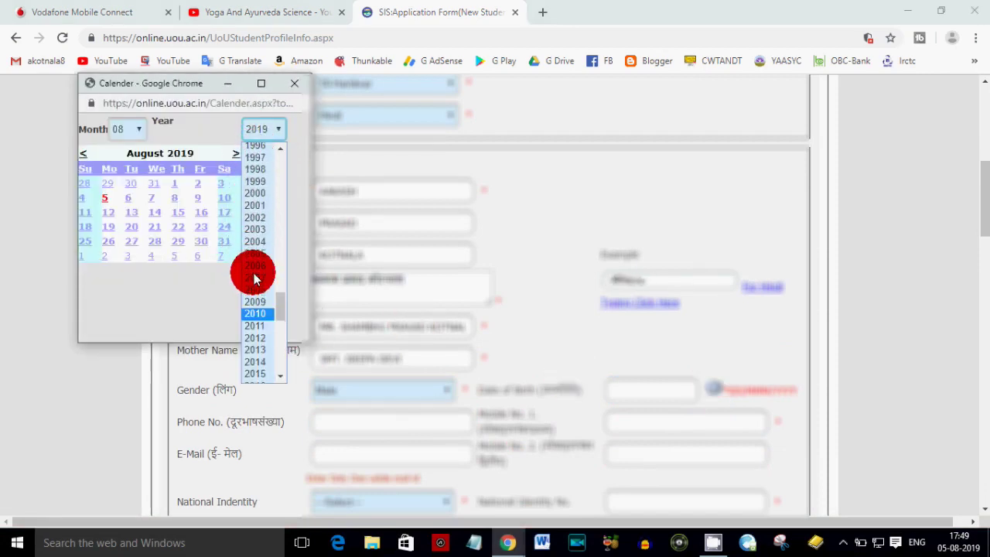
scroll(259, 162, "up", 3)
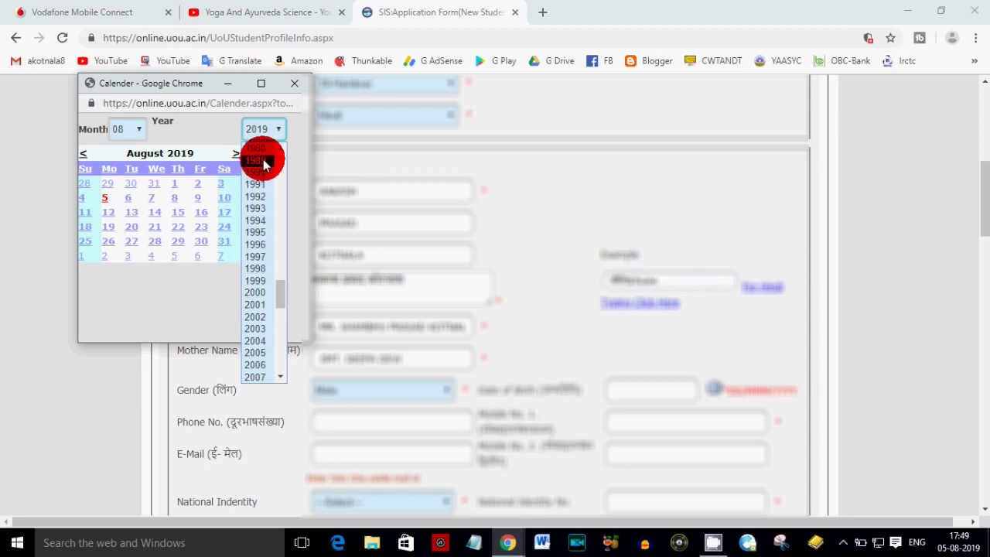
left_click(260, 224)
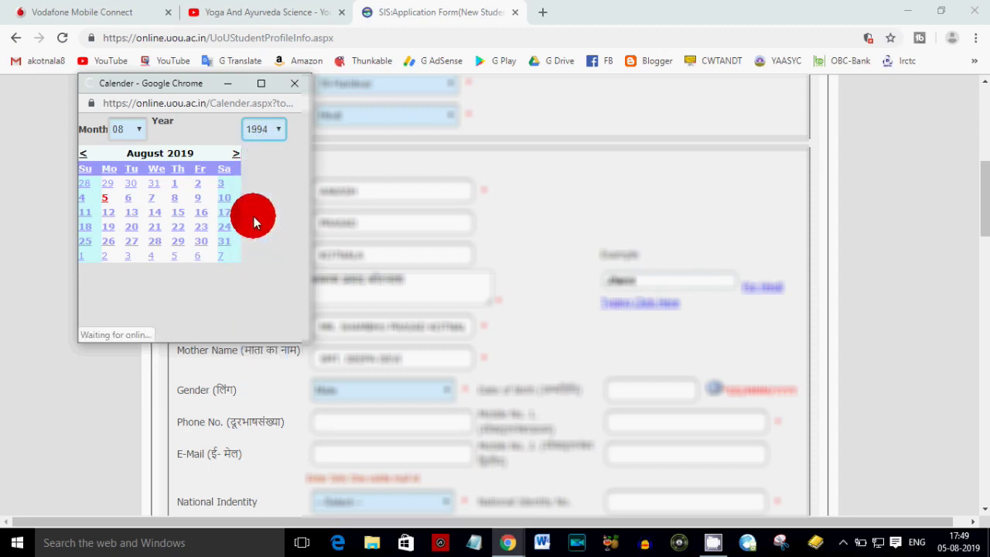
left_click(123, 135)
left_click(122, 176)
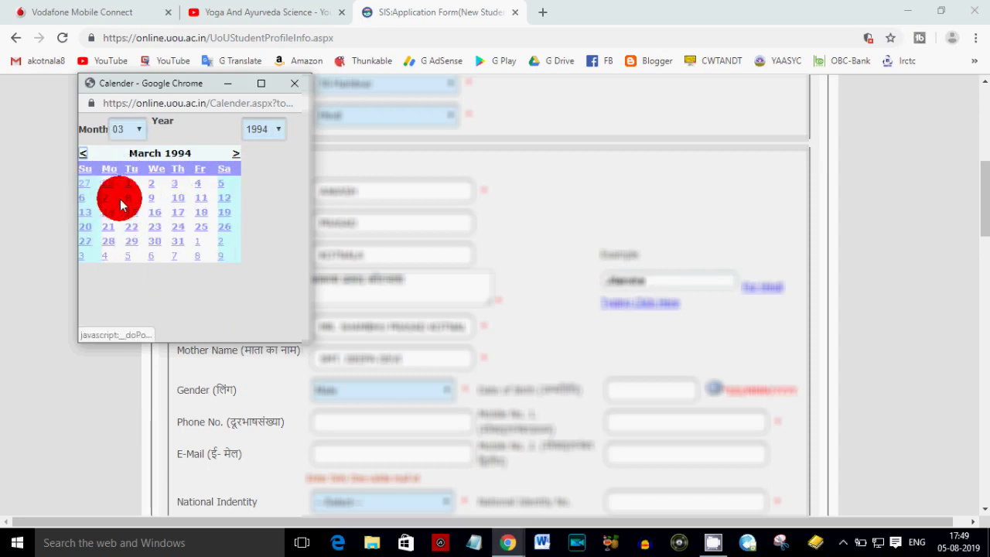
left_click(130, 200)
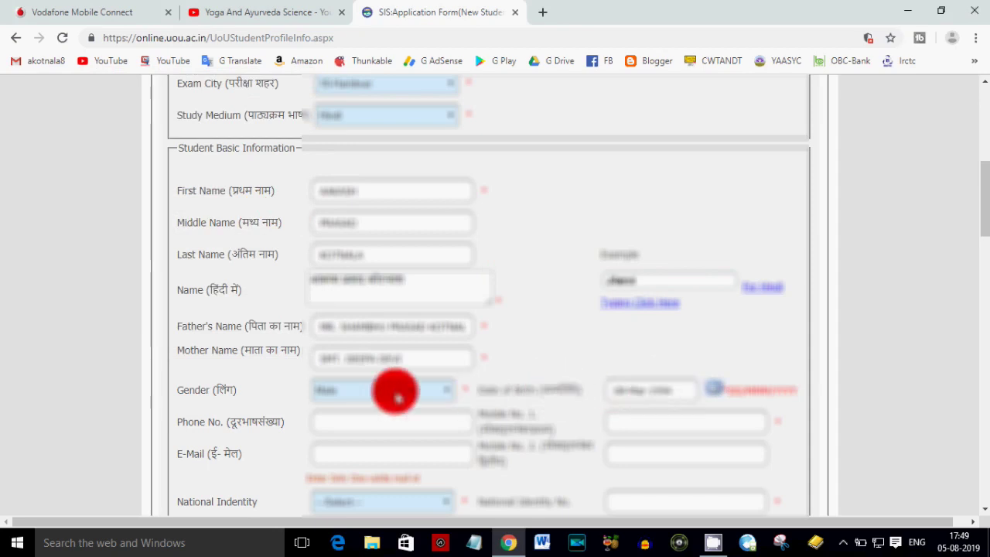
left_click(343, 424)
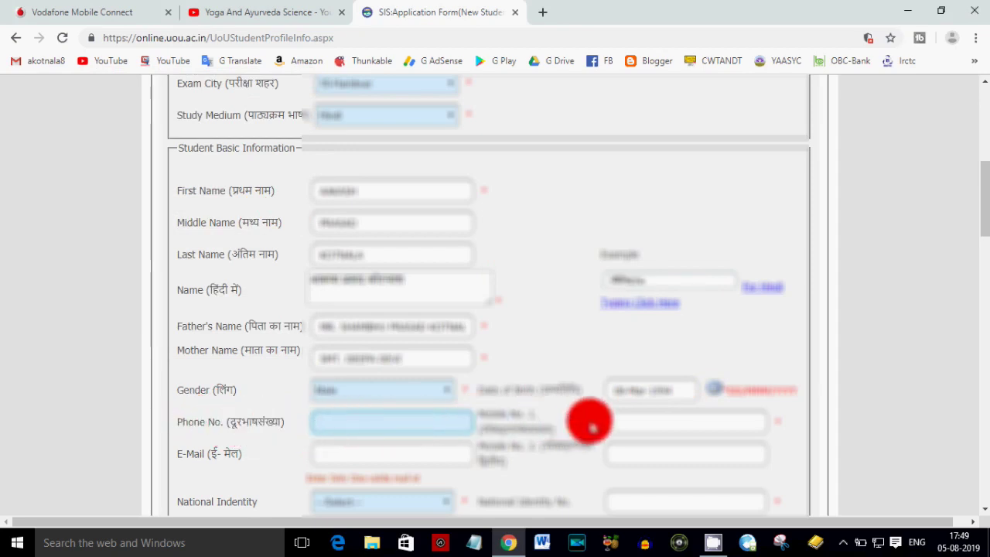
- Enter the applicant's mobile number, e-mail address and second mobile number
left_click(621, 426)
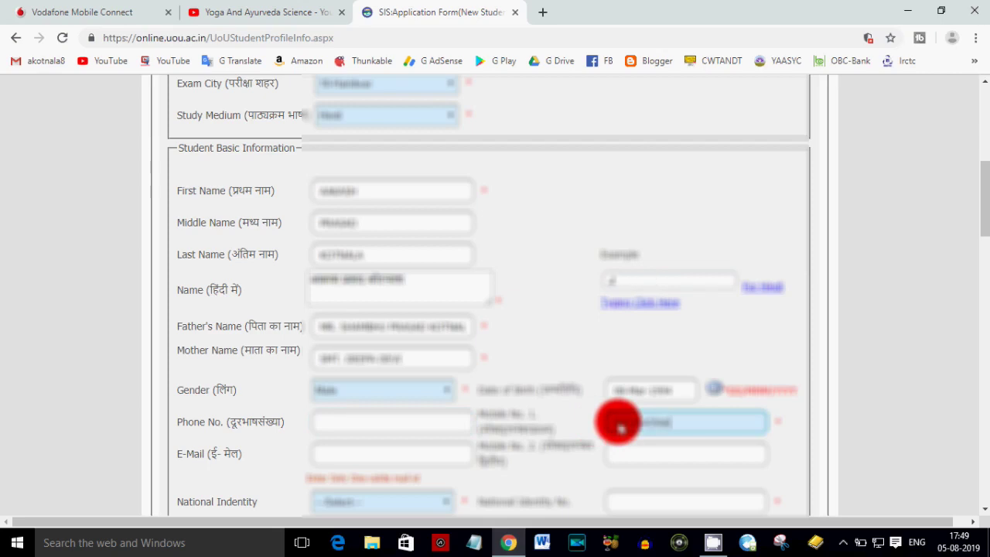
left_click(333, 457)
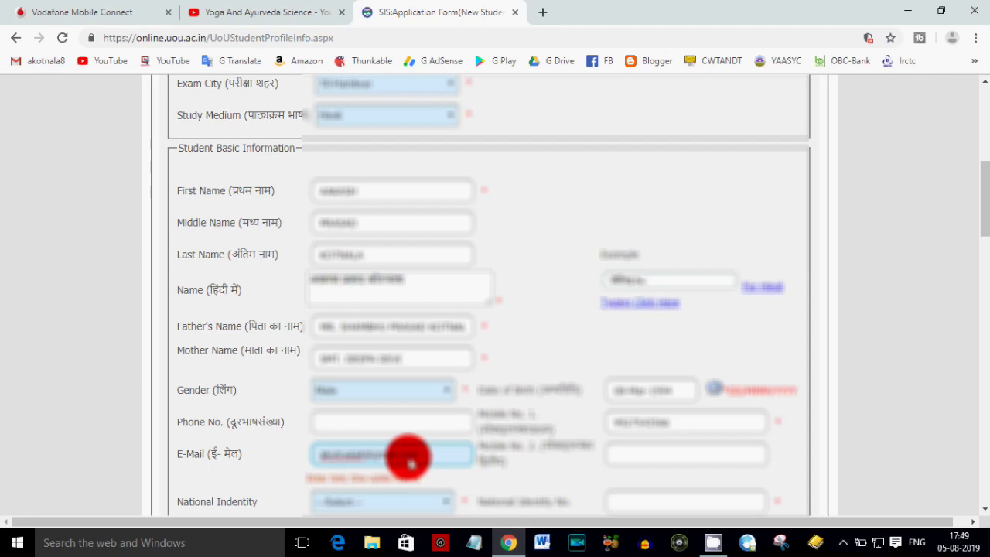
left_click(649, 456)
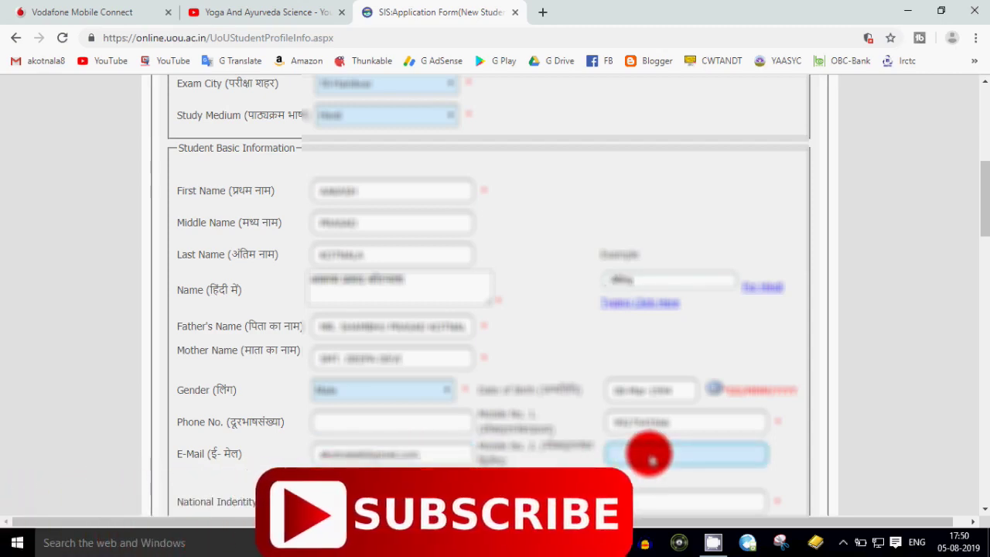
type("9")
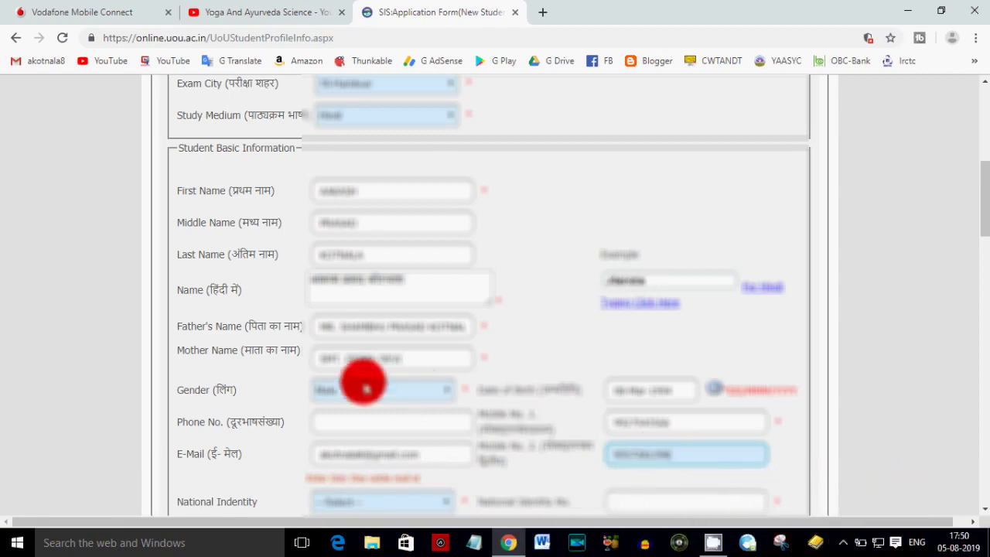
scroll(177, 486, "down", 2)
- Choose the national identity document type and enter its identity number
left_click(321, 360)
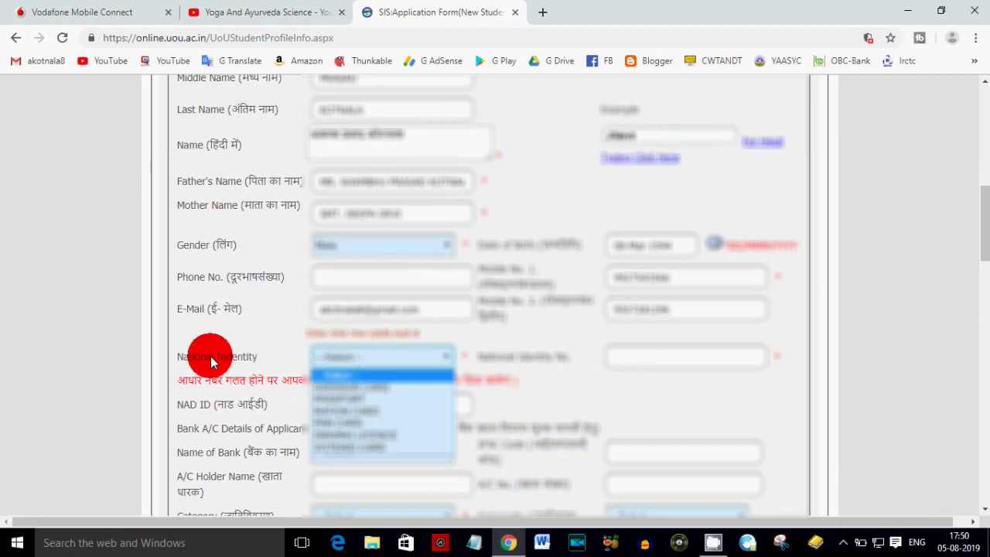
left_click(363, 390)
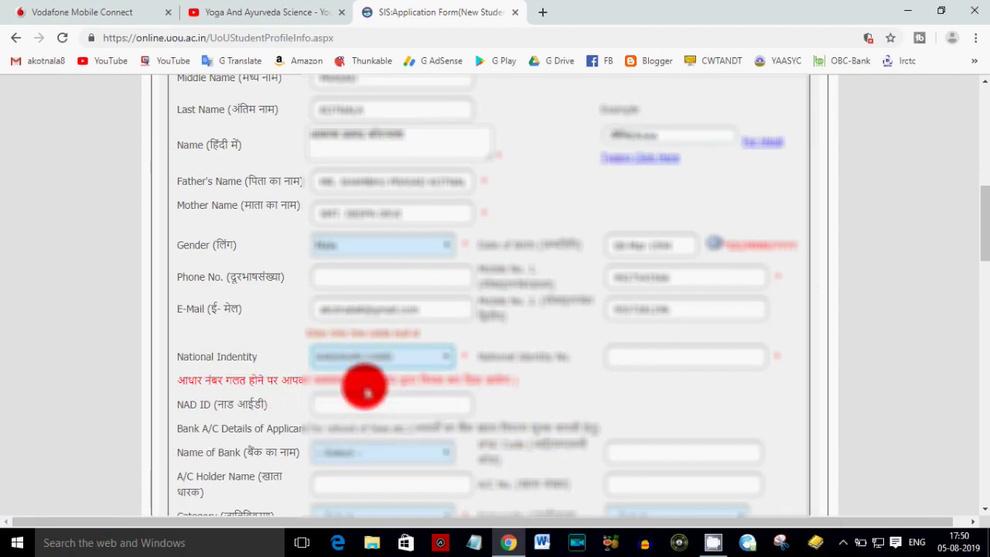
left_click(641, 364)
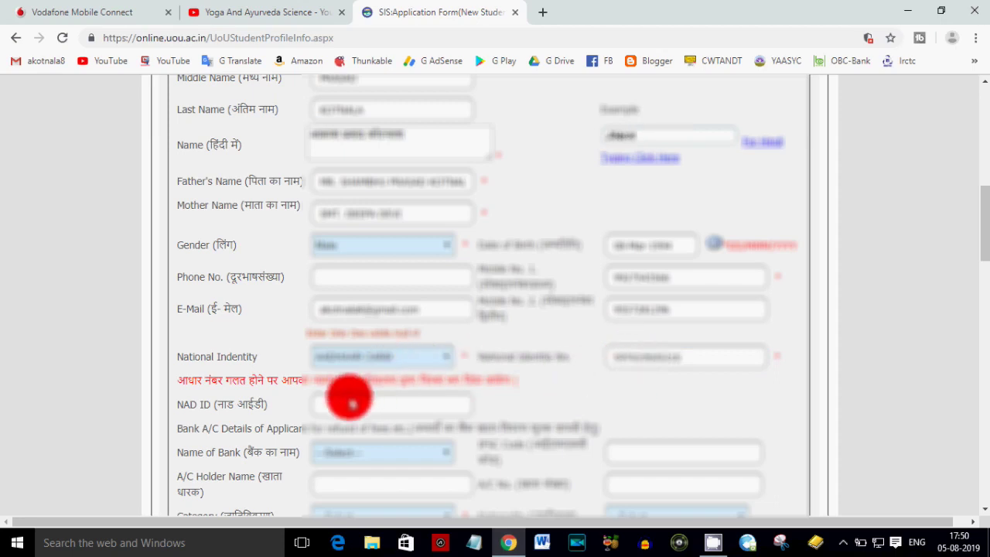
scroll(332, 402, "down", 1)
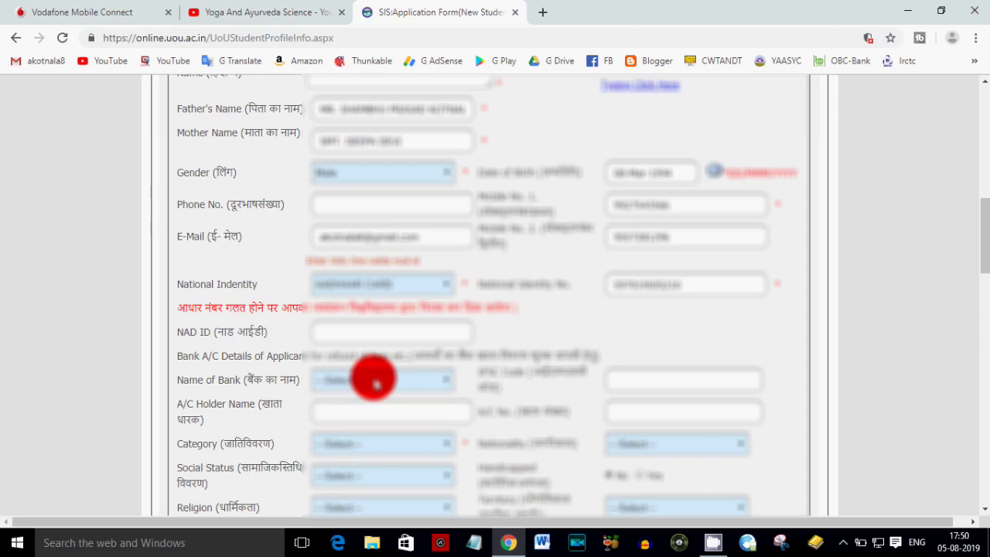
- Select the applicant's bank and enter the IFSC code, account holder name and account number
left_click(375, 384)
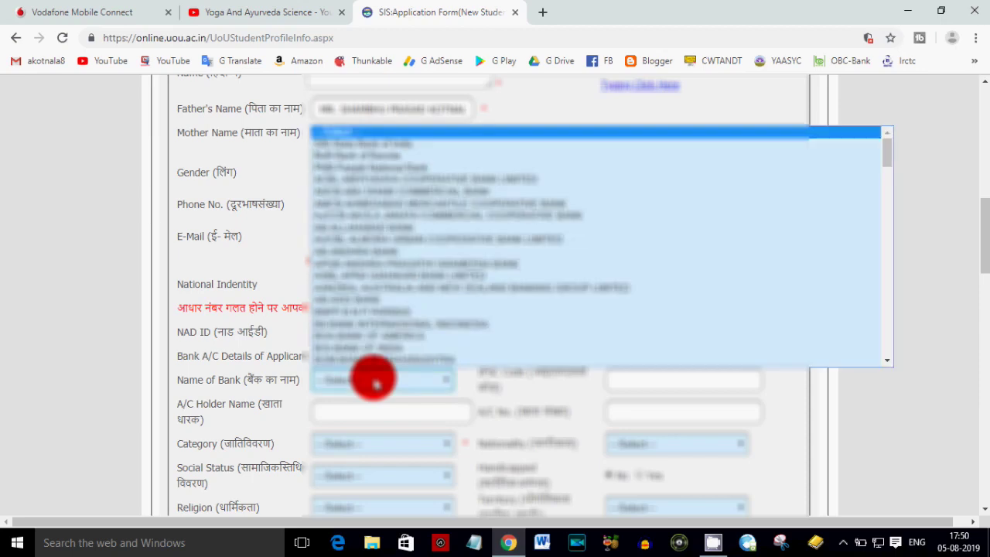
key("s")
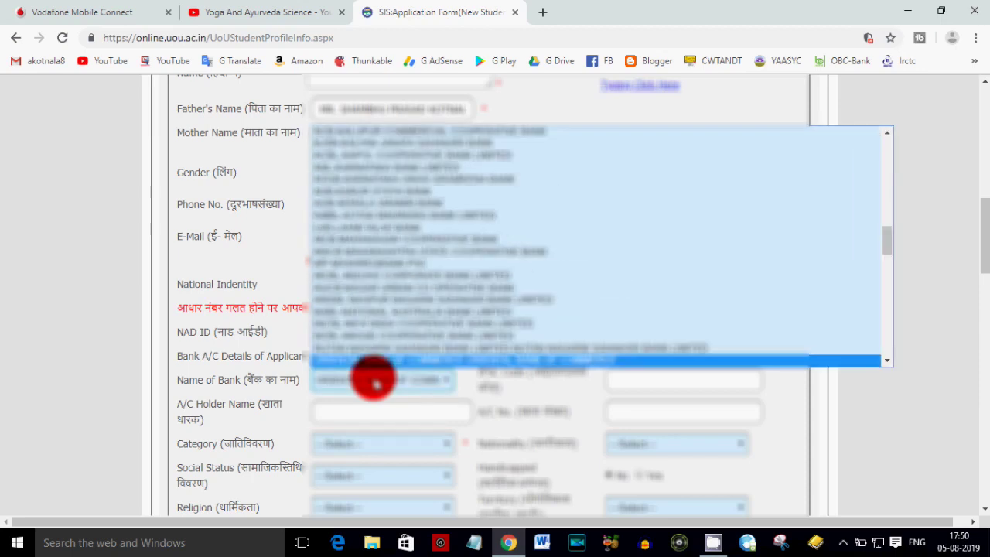
left_click(375, 382)
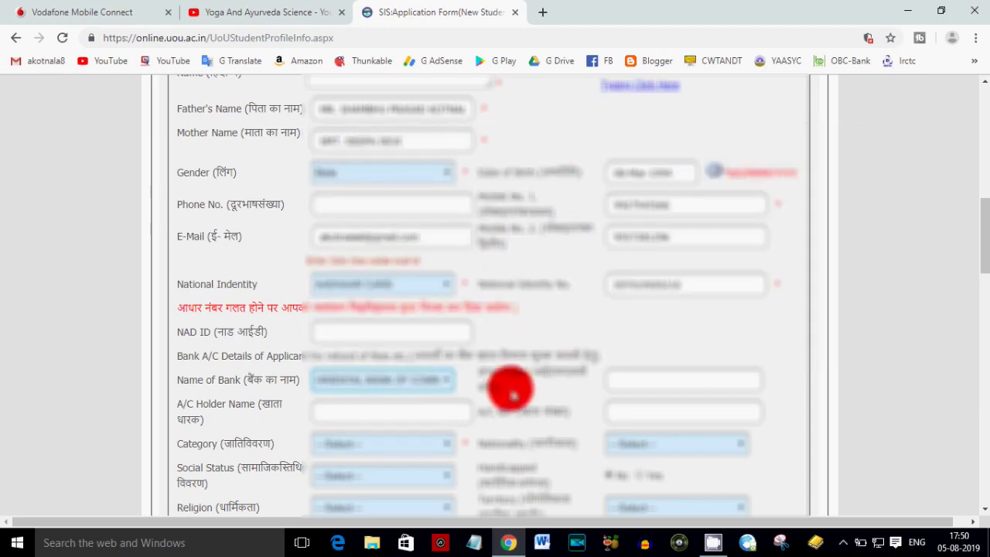
left_click(661, 385)
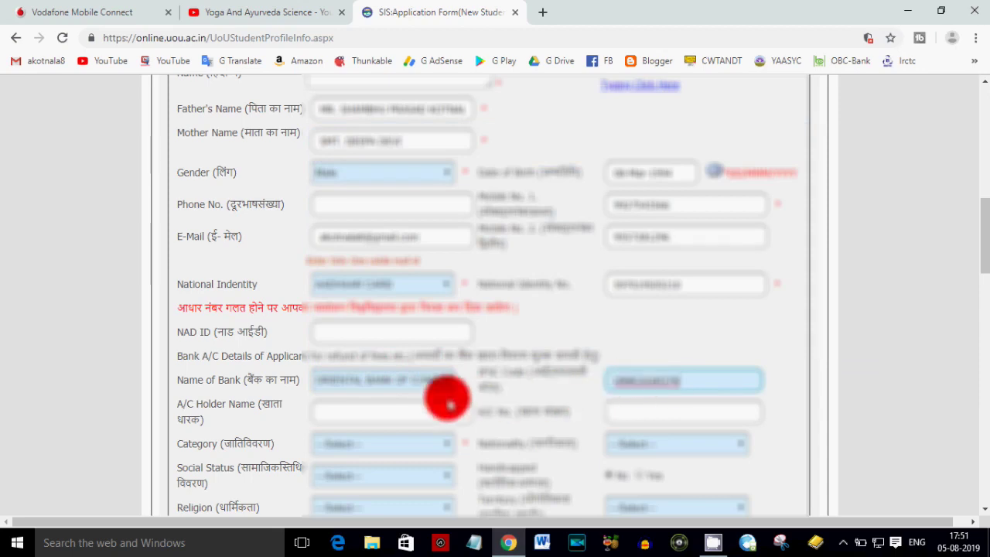
left_click(389, 407)
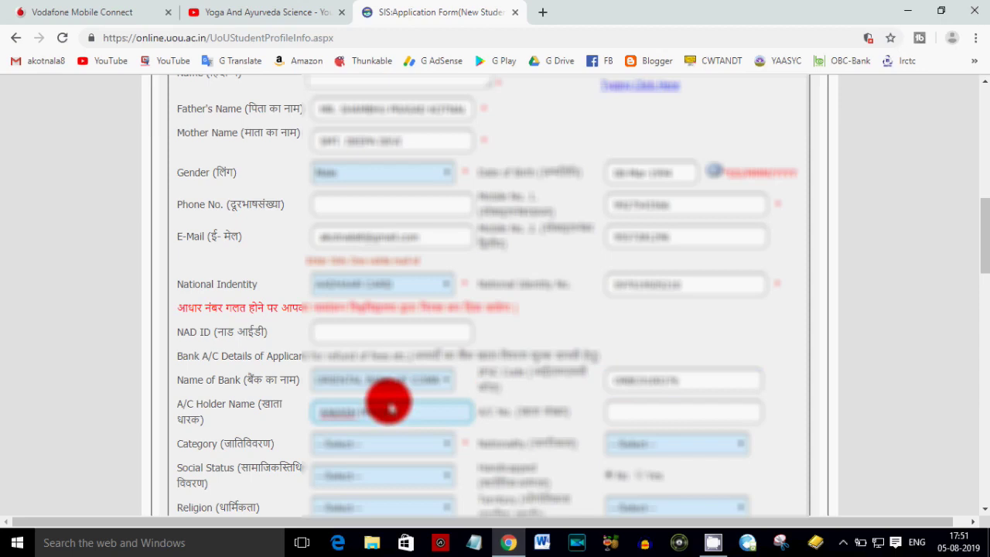
key("Tab")
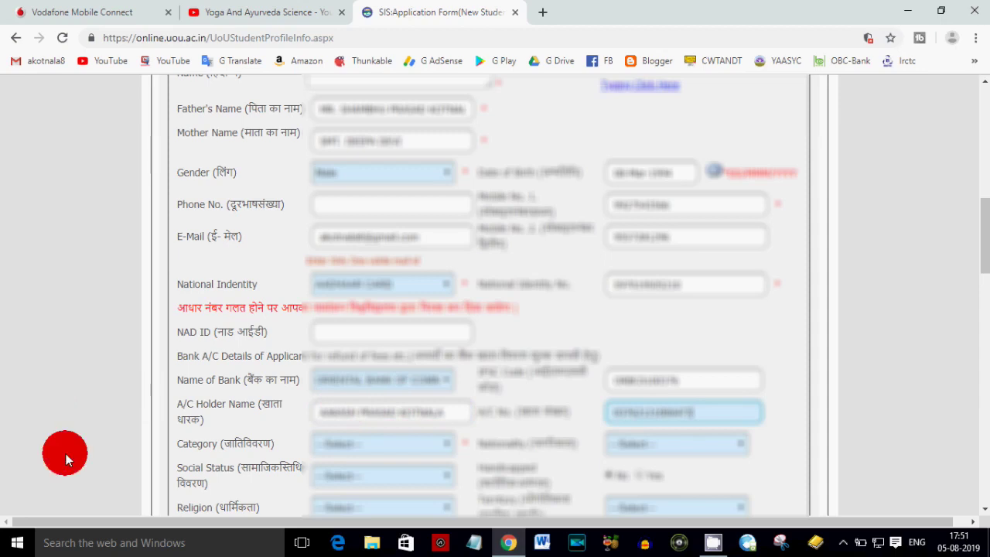
left_click(348, 447)
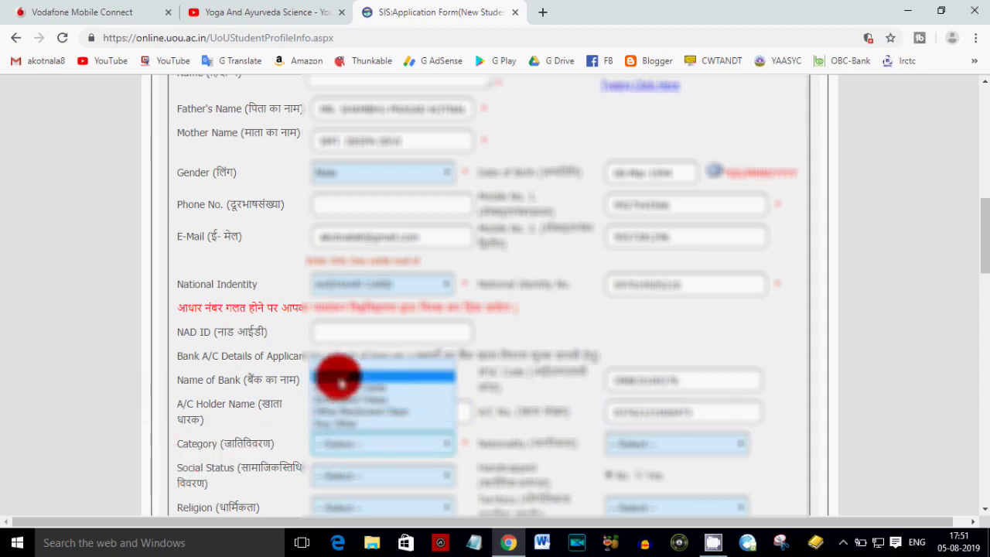
- Set category General, nationality Indian, social status, religion Hindu and area type Urban
left_click(340, 379)
left_click(644, 447)
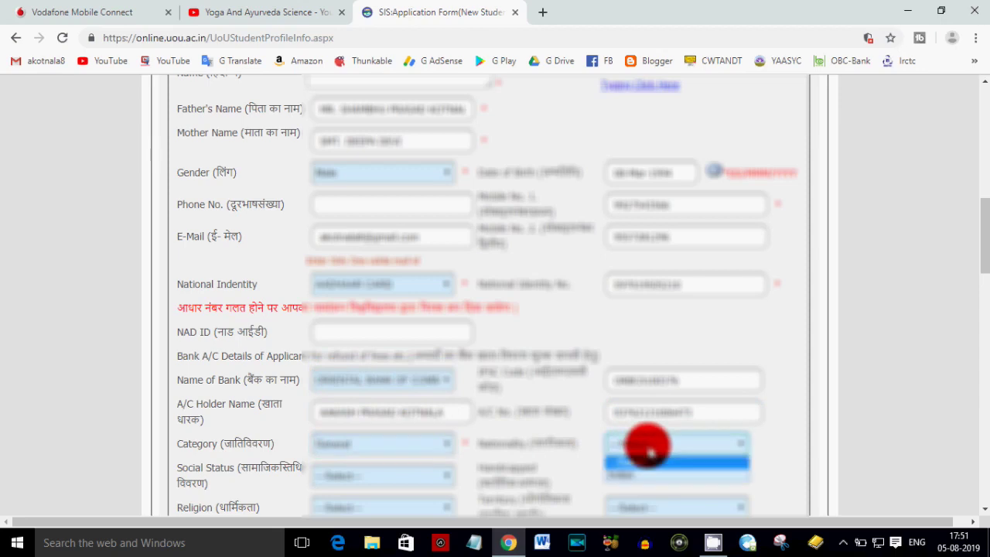
left_click(634, 472)
scroll(449, 454, "down", 1)
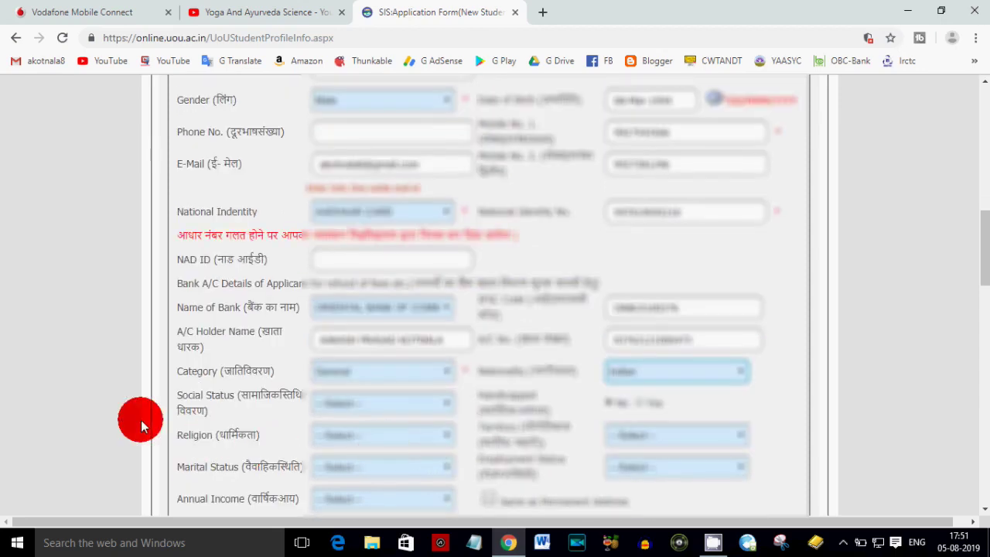
left_click(343, 404)
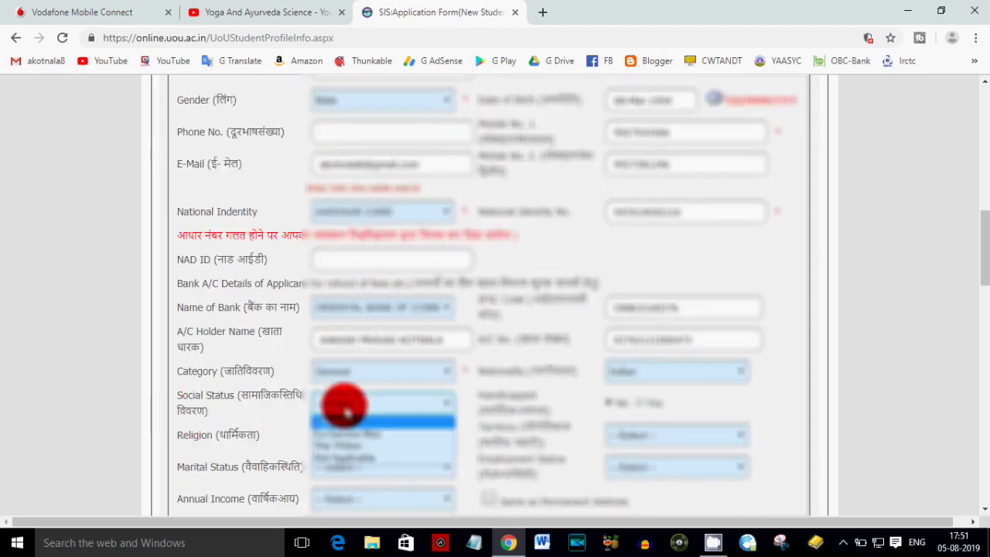
left_click(356, 447)
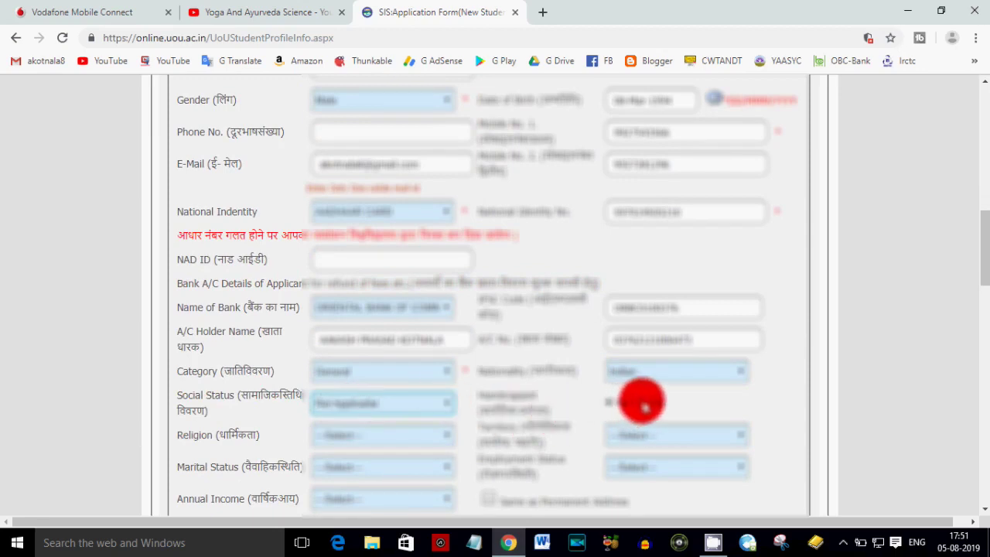
left_click(353, 432)
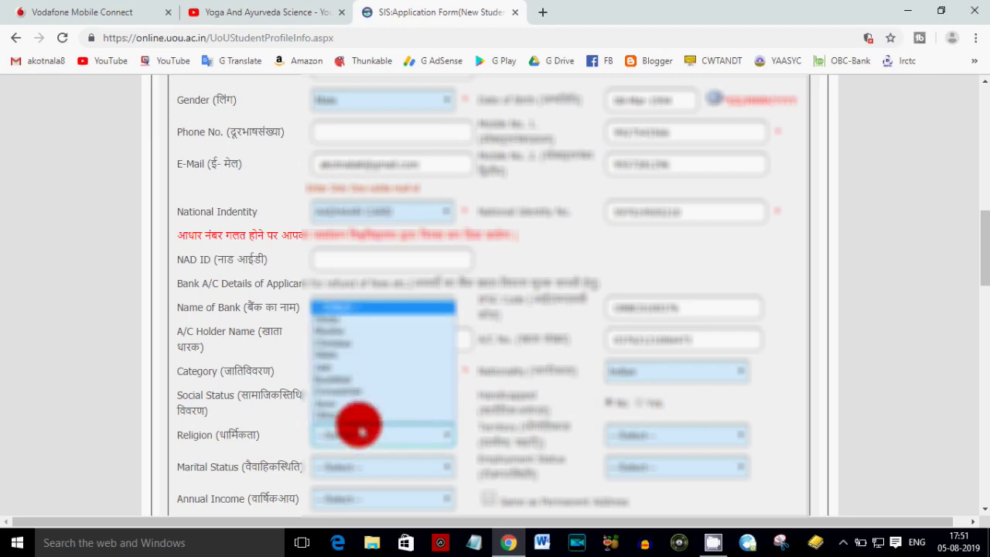
left_click(353, 328)
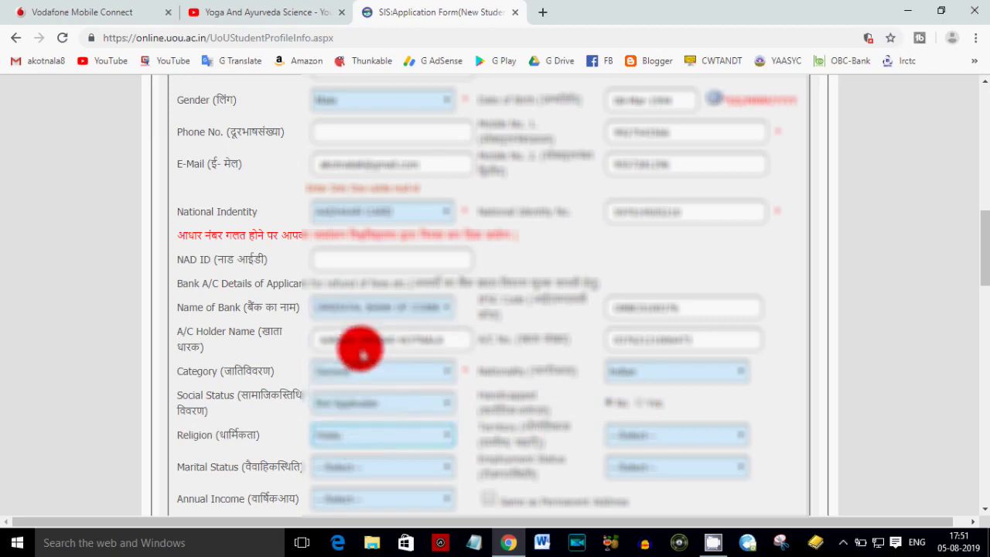
left_click(641, 437)
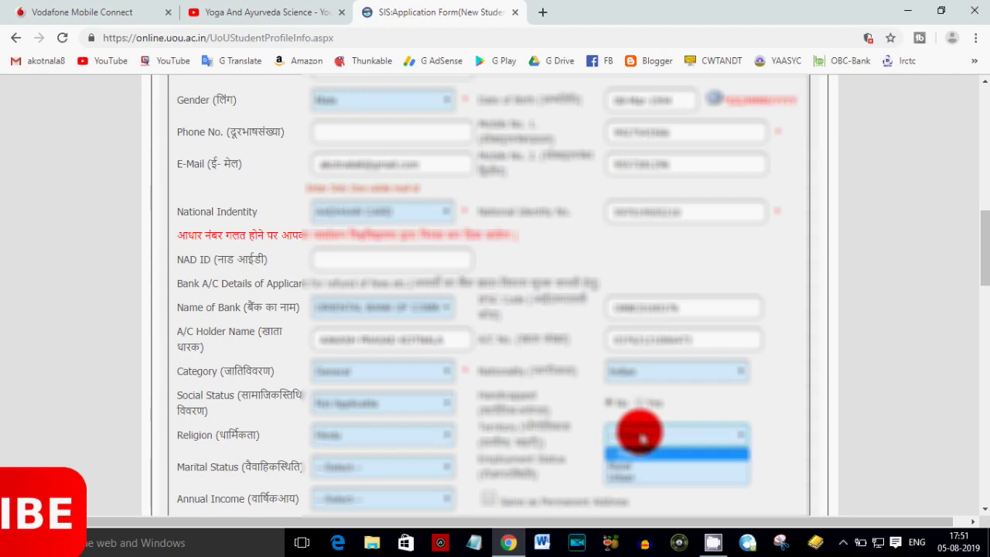
left_click(620, 475)
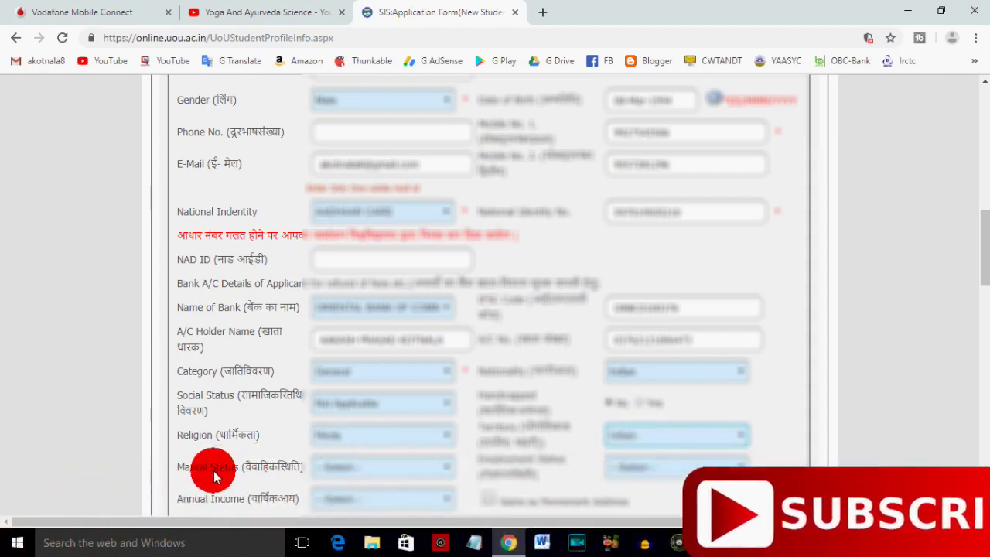
- Choose the marital status, employment status and an annual income range
left_click(338, 467)
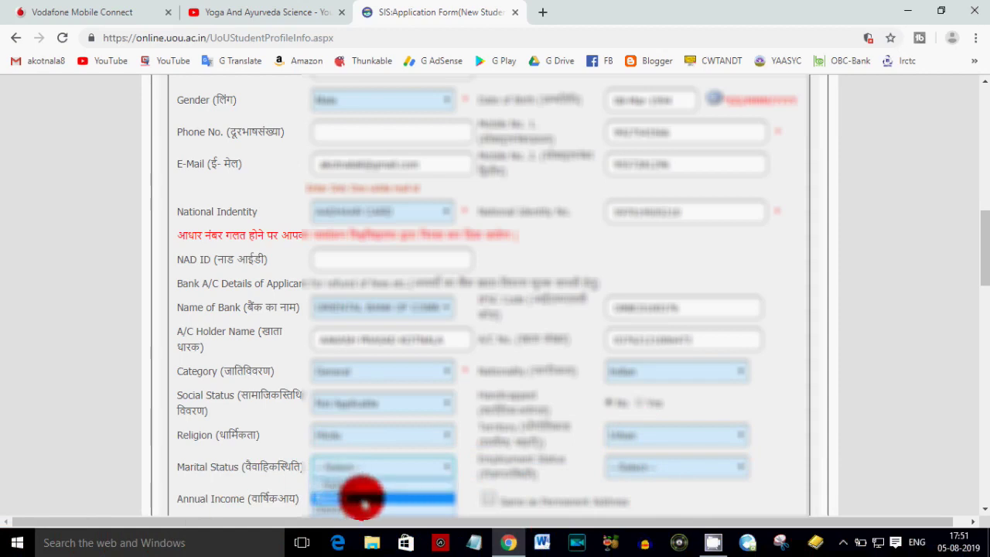
left_click(345, 503)
scroll(576, 464, "down", 1)
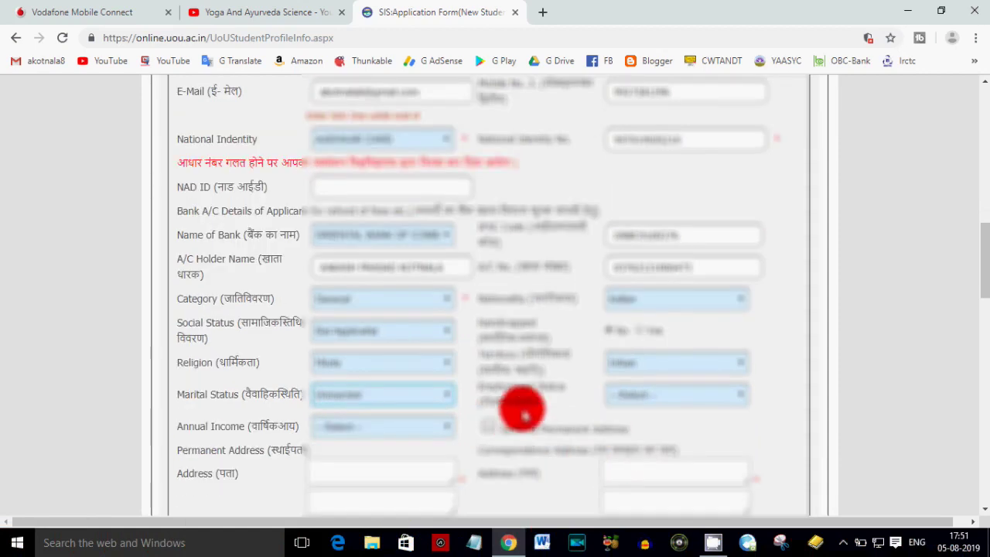
left_click(630, 396)
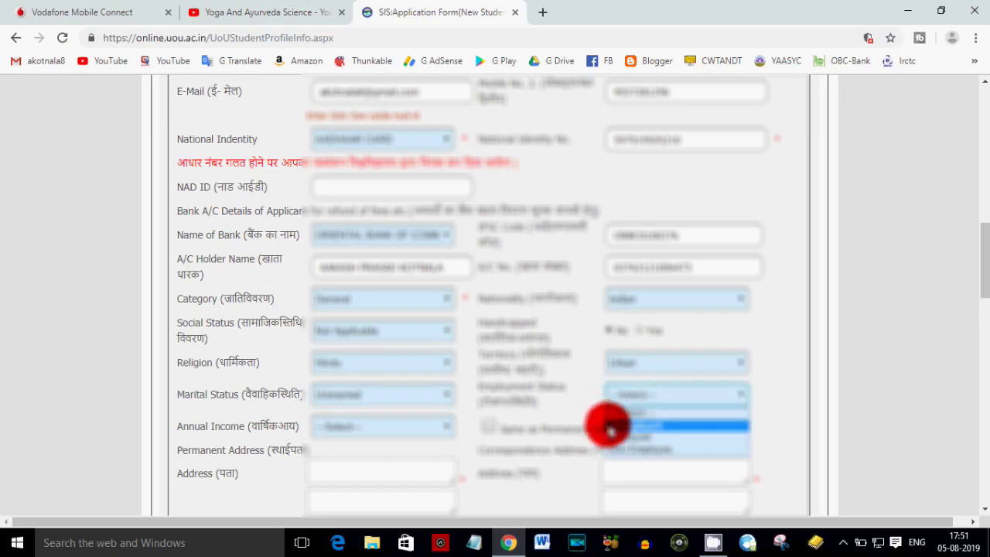
left_click(649, 438)
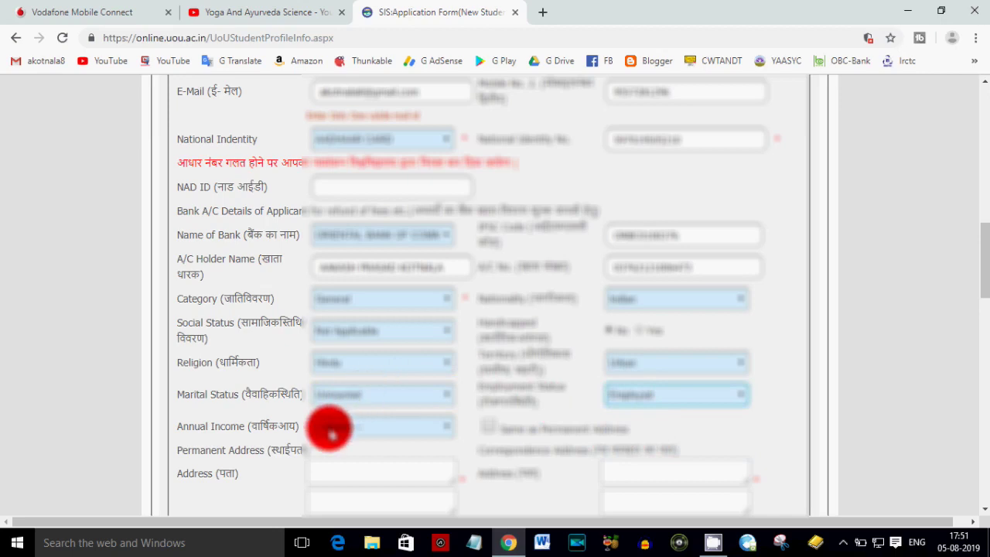
left_click(331, 433)
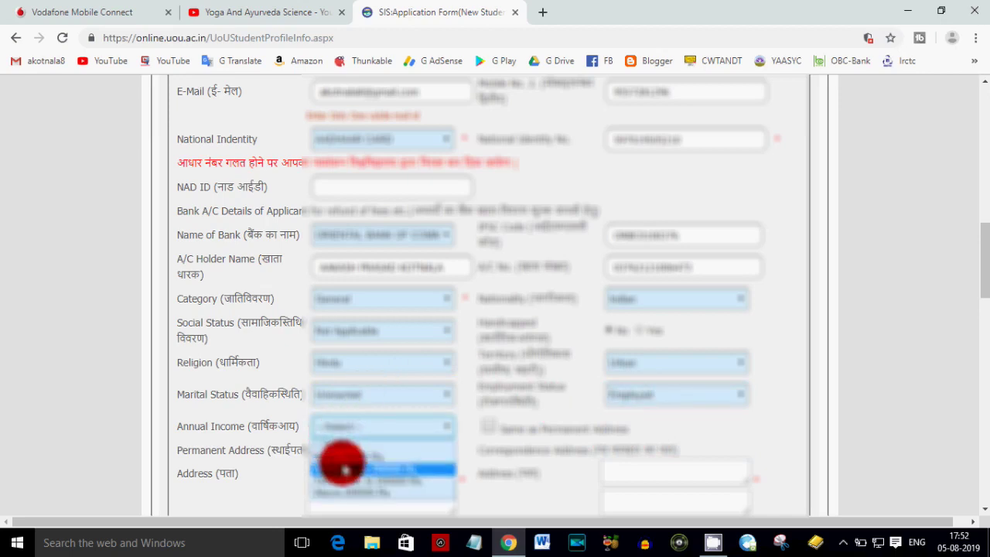
left_click(344, 469)
left_click(379, 427)
left_click(383, 468)
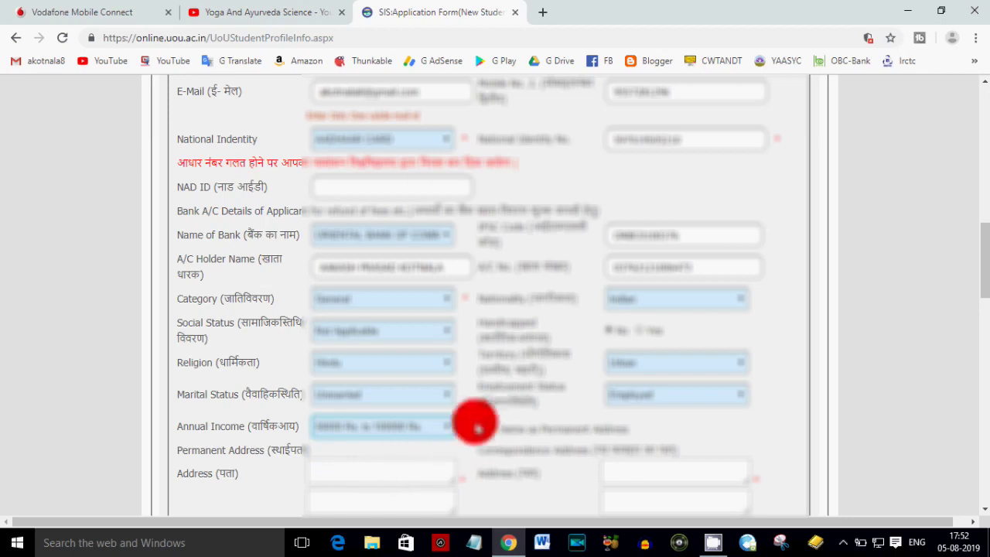
scroll(364, 429, "down", 1)
scroll(418, 391, "down", 2)
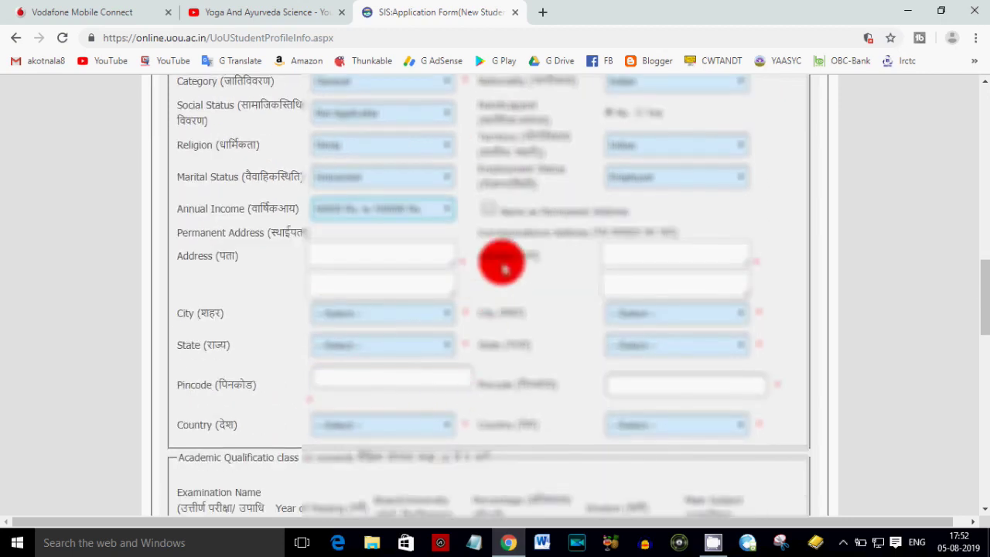
- Fill the permanent address from the saved Chrome autofill suggestion
left_click(485, 207)
left_click(396, 263)
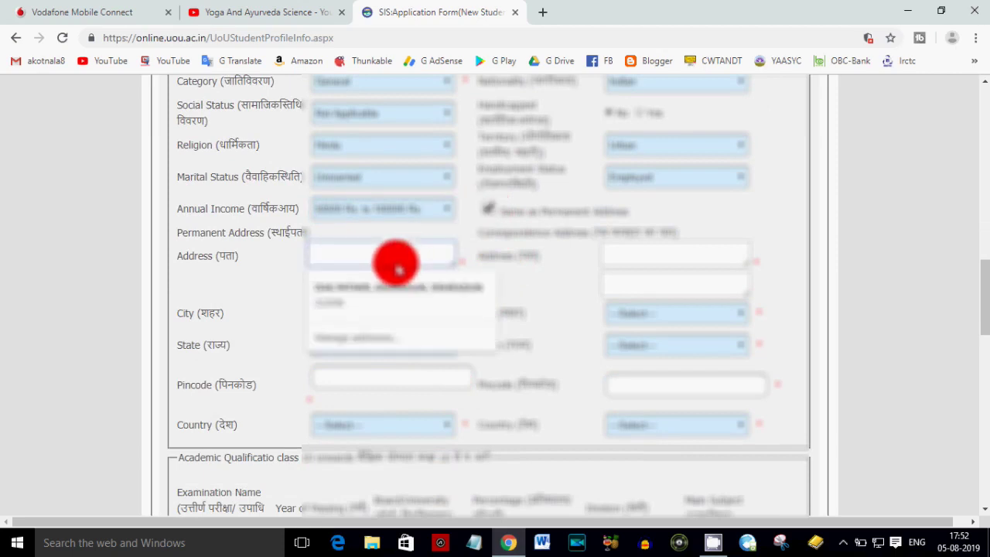
left_click(396, 263)
left_click(379, 255)
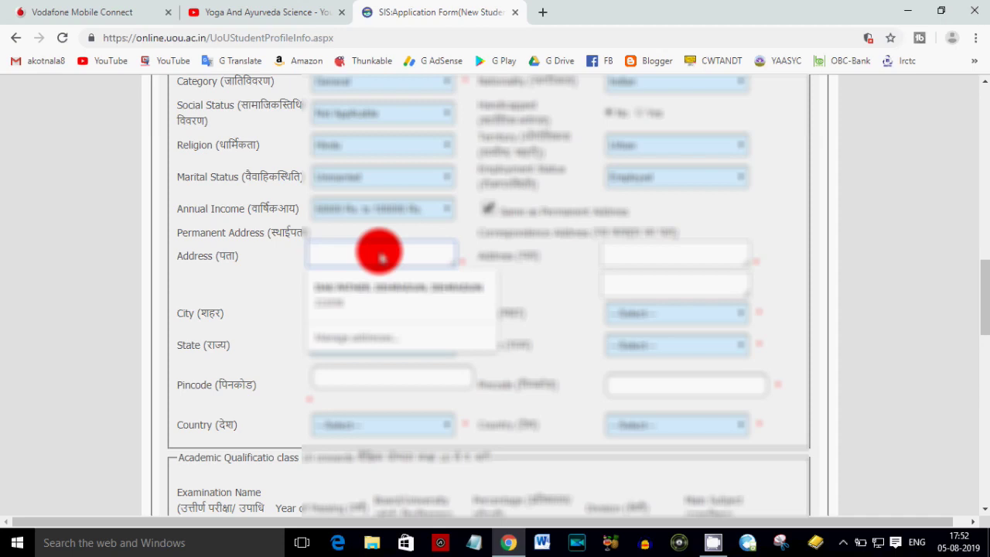
left_click(379, 290)
- Select the city starting with K and the state beginning with 'Utta' from their dropdowns
left_click(356, 314)
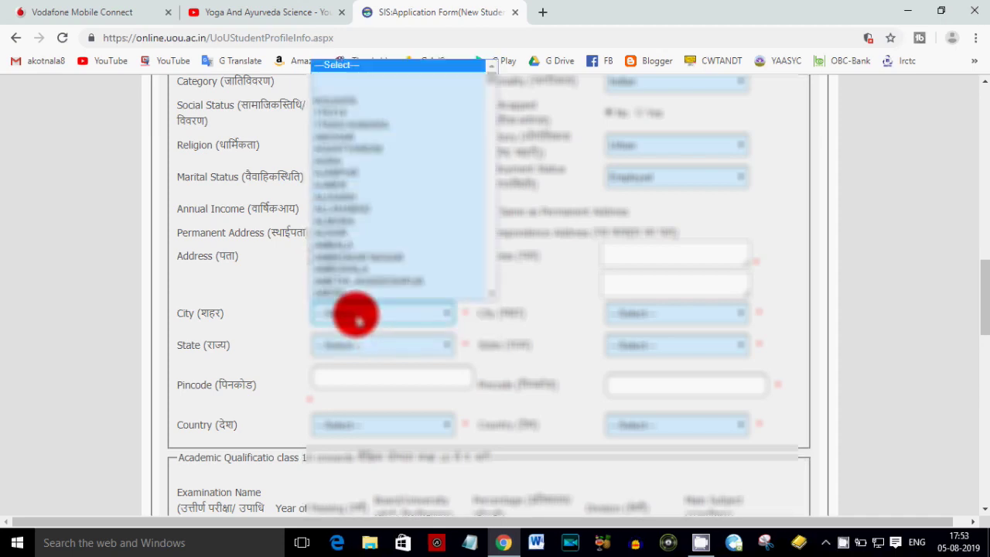
key("k")
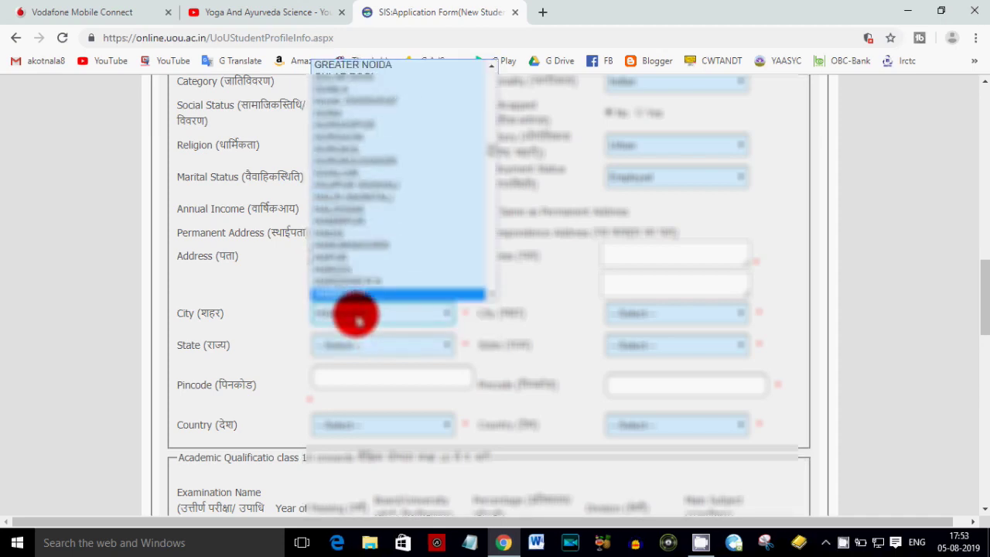
key("Return")
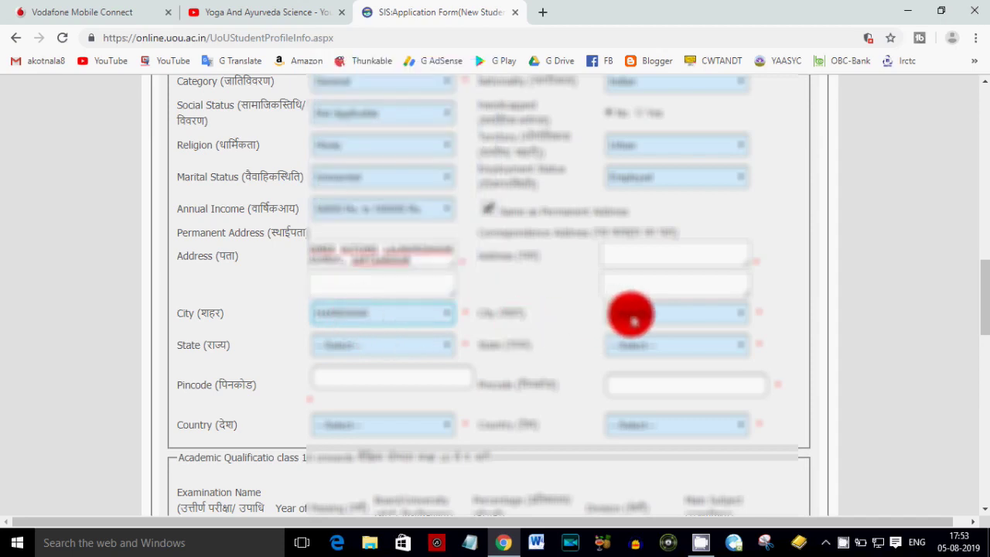
left_click(632, 315)
left_click(632, 316)
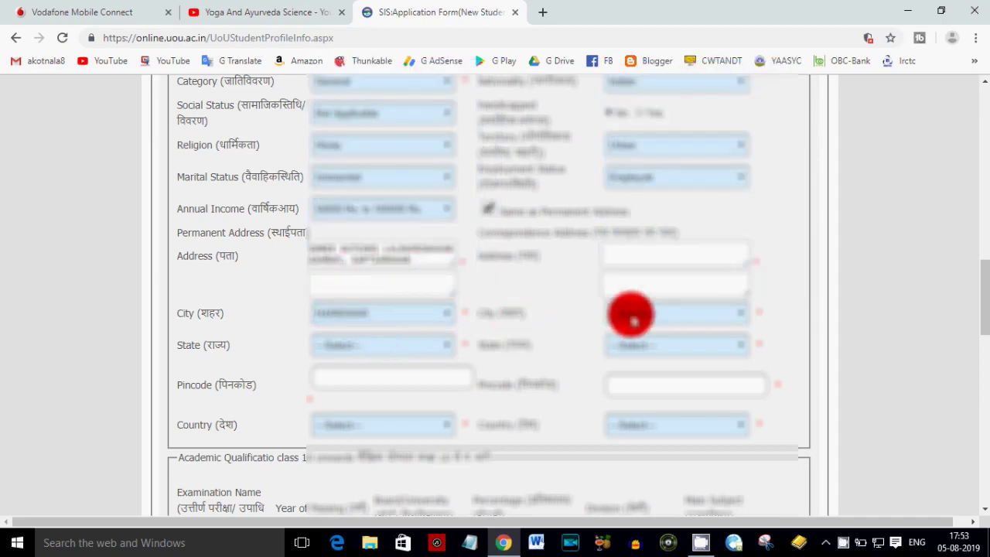
left_click(362, 346)
key("u")
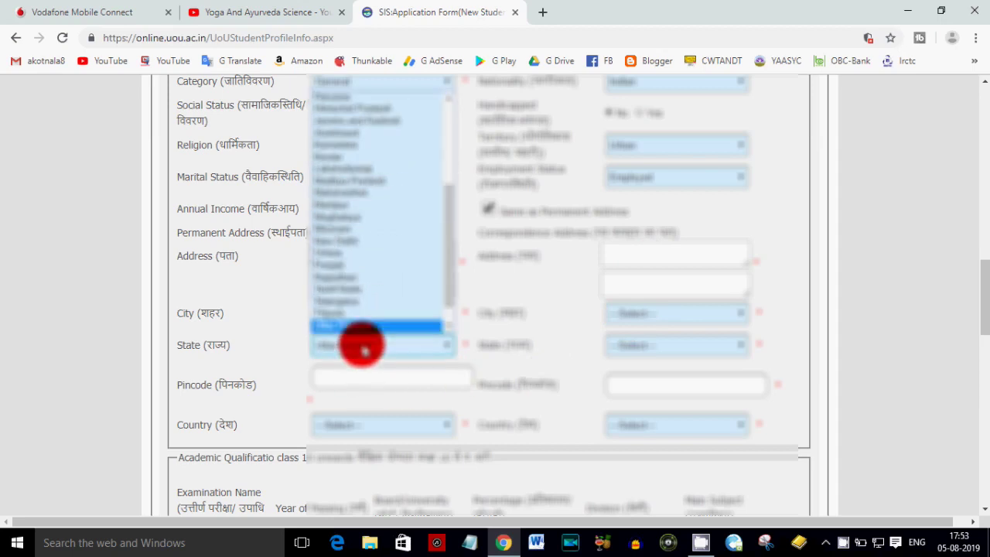
key("u")
key("Return")
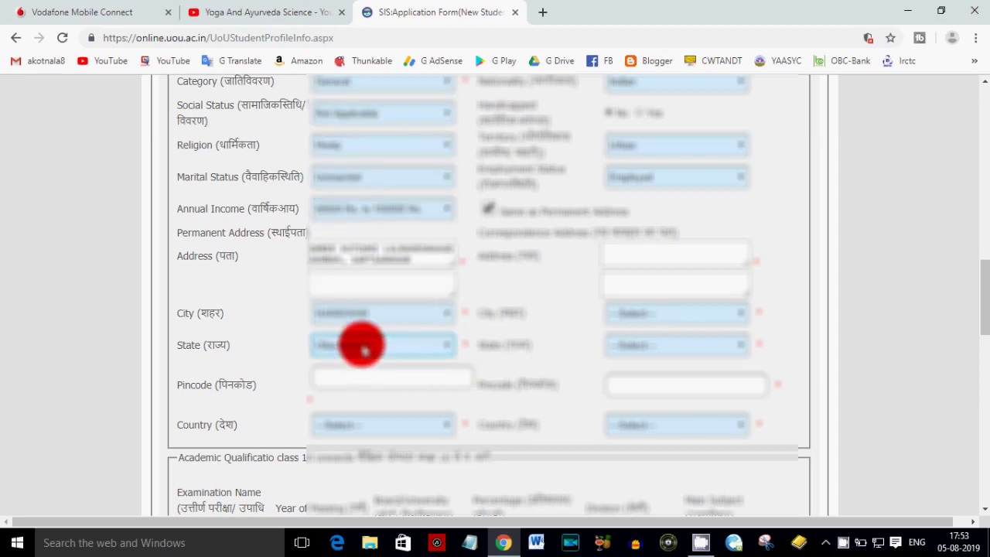
- Enter pincode 249410, choose India as country, and mark correspondence address same as permanent
left_click(348, 376)
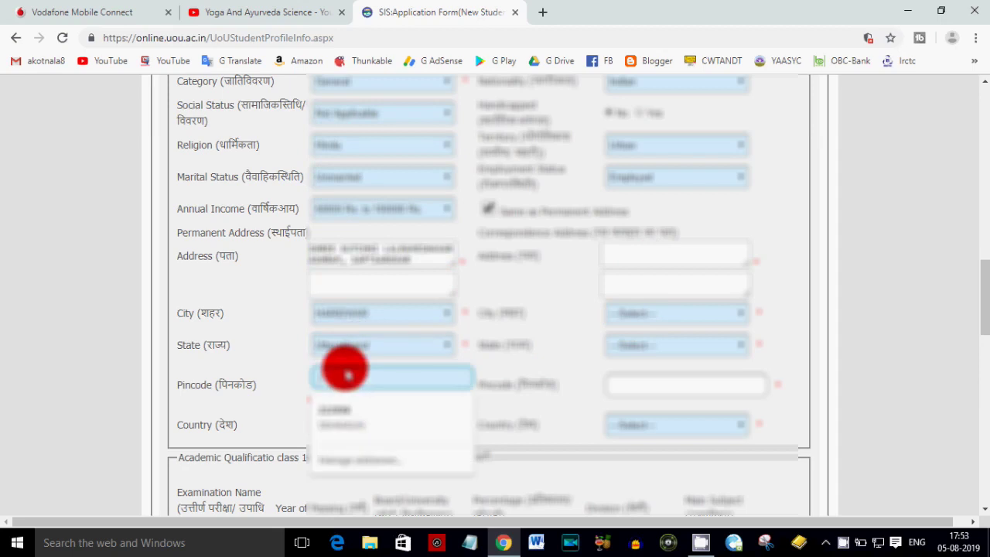
key("Escape")
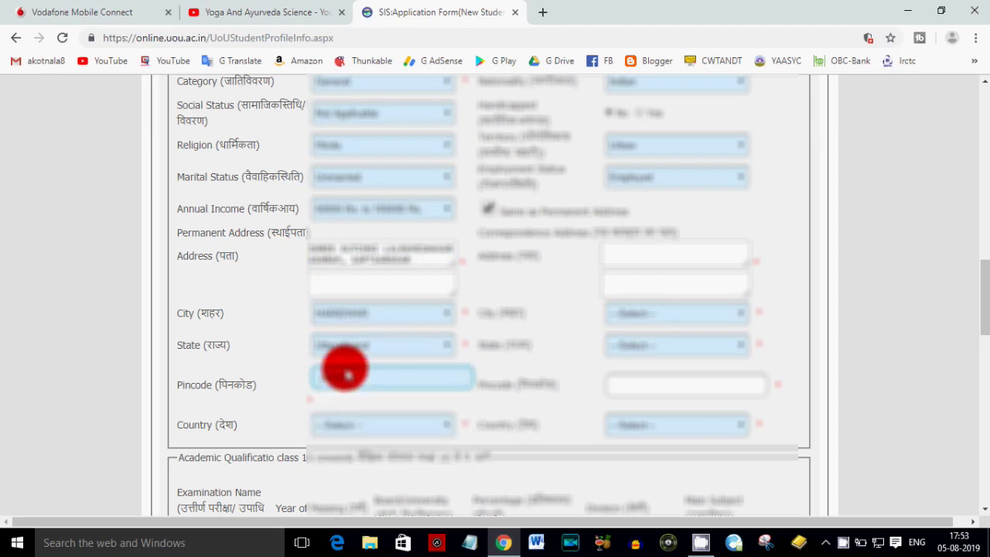
type("249410")
left_click(332, 426)
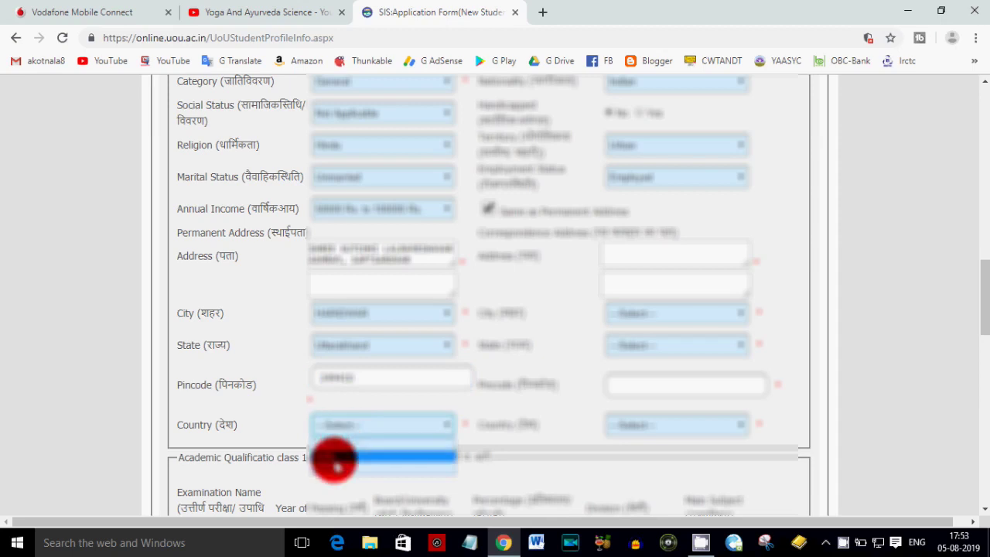
left_click(341, 458)
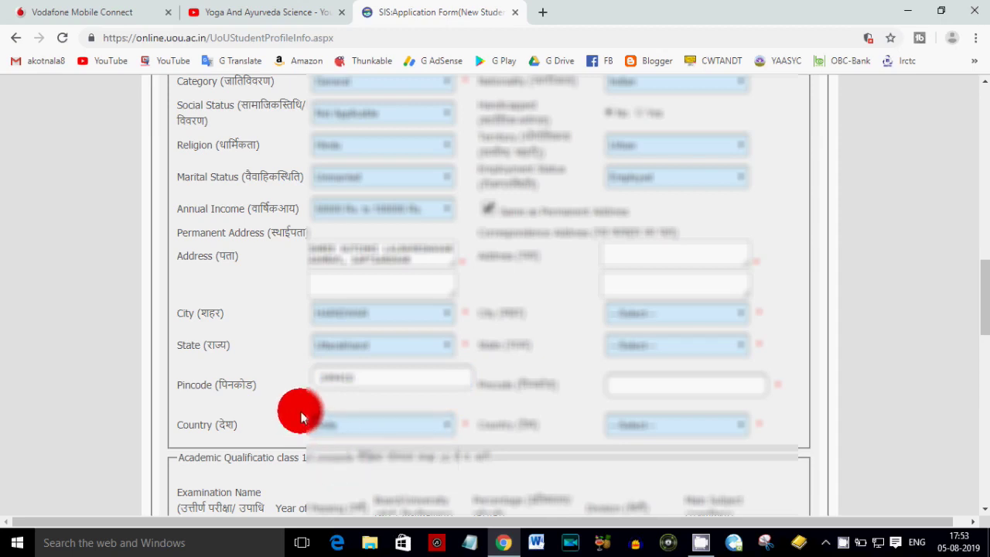
left_click(491, 210)
scroll(657, 310, "down", 3)
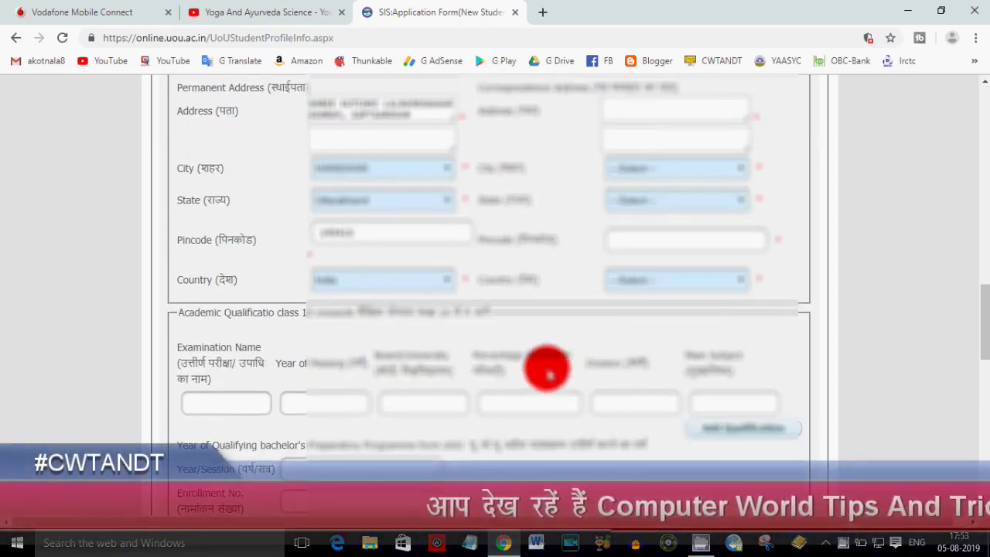
- Scroll past the qualification table to Image Information and start choosing the student photo
scroll(547, 364, "up", 2)
scroll(548, 371, "down", 2)
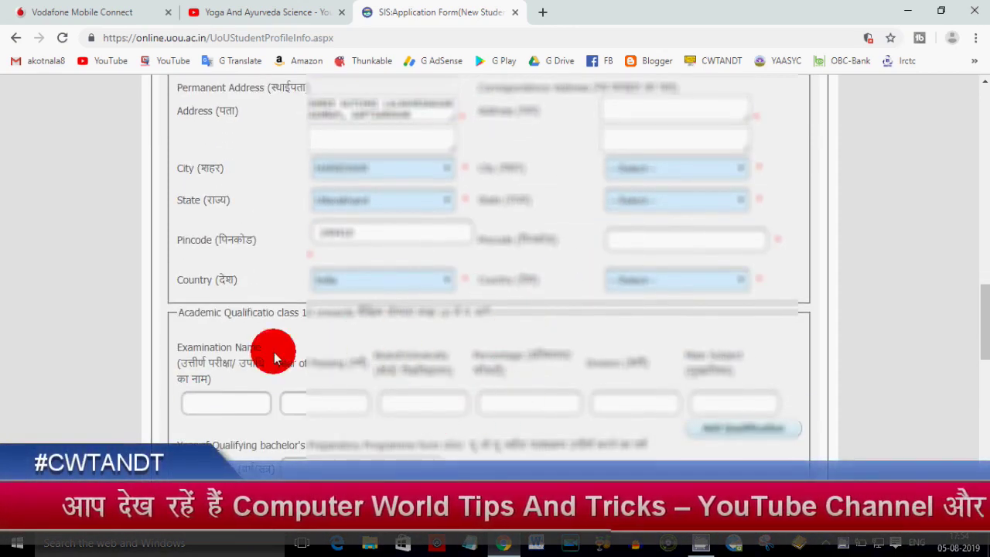
scroll(275, 357, "down", 2)
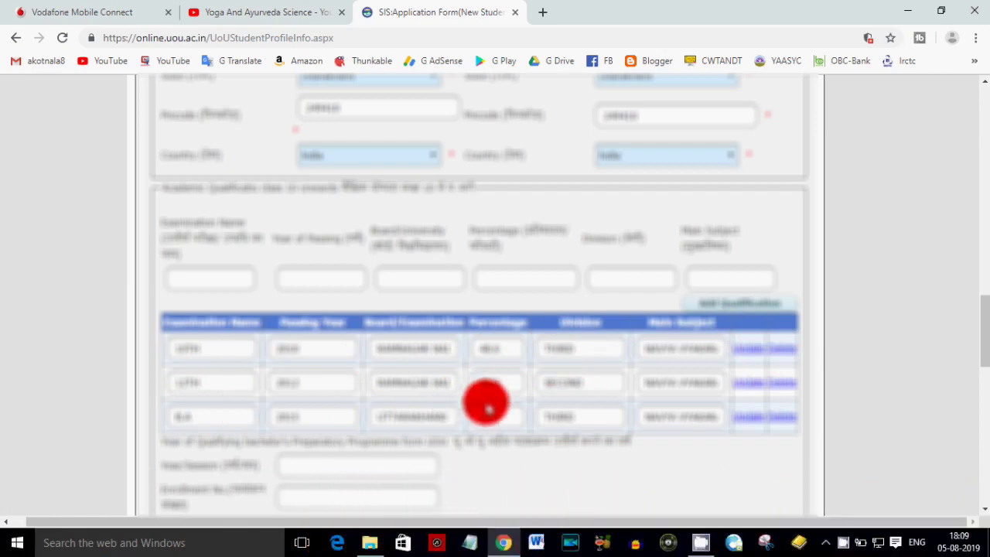
scroll(488, 409, "down", 4)
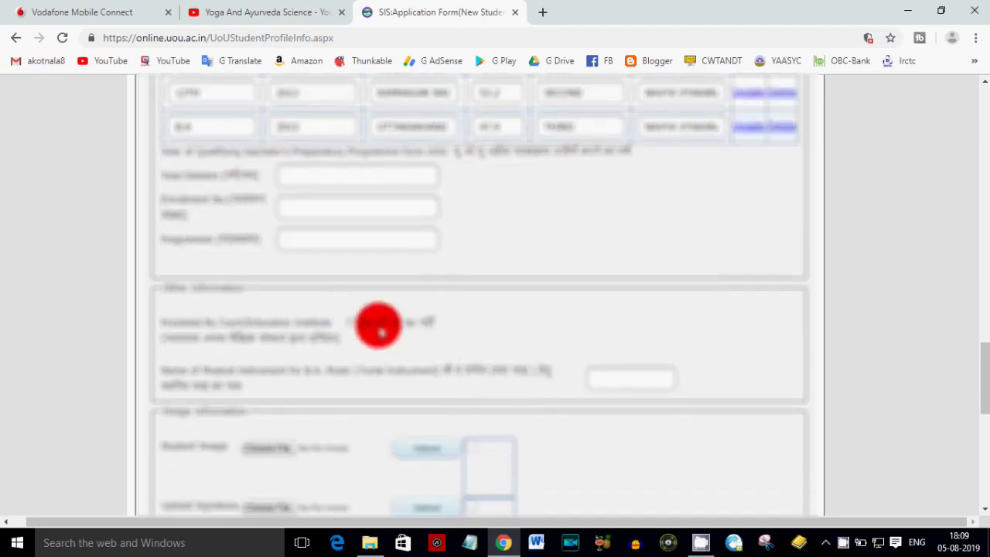
left_click_drag(299, 344, 330, 345)
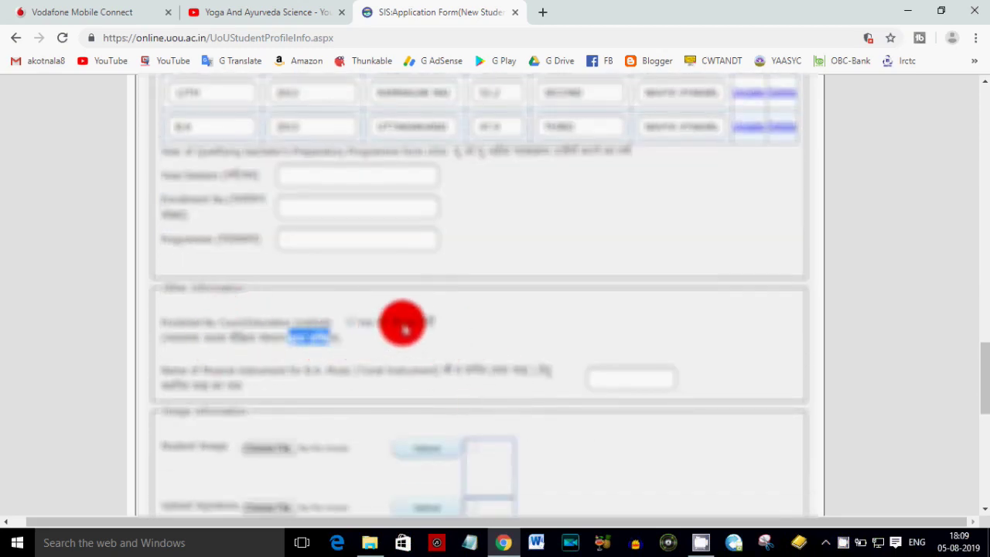
scroll(396, 348, "down", 2)
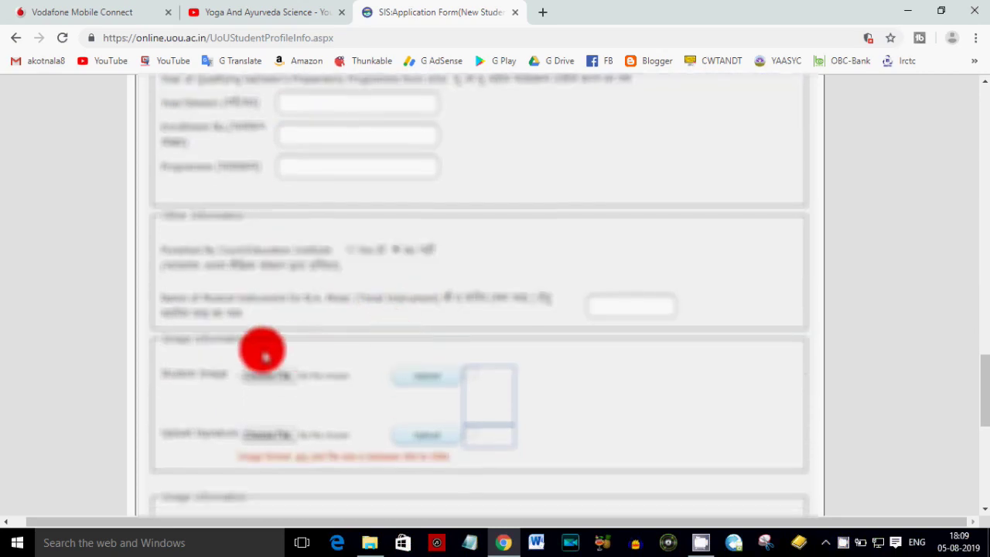
scroll(232, 372, "down", 4)
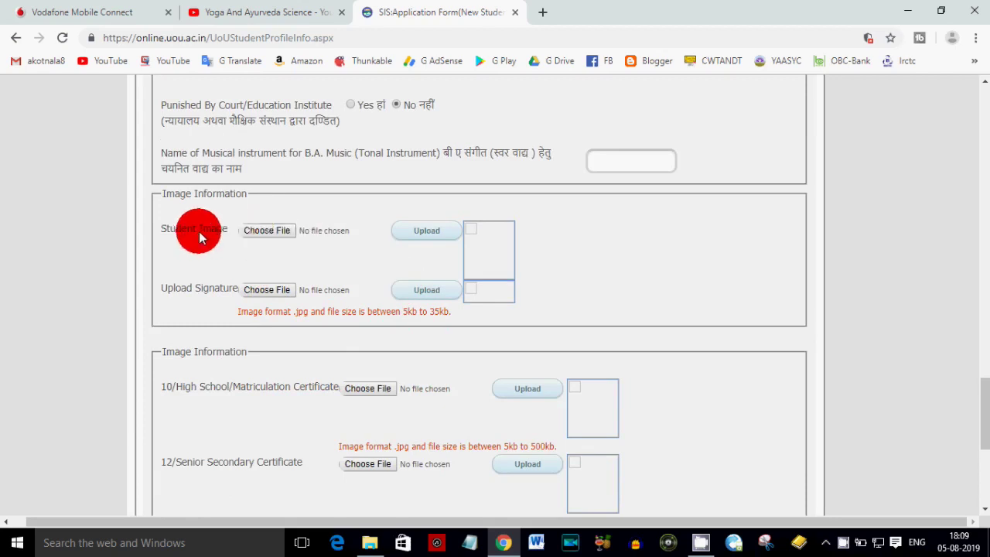
left_click(263, 236)
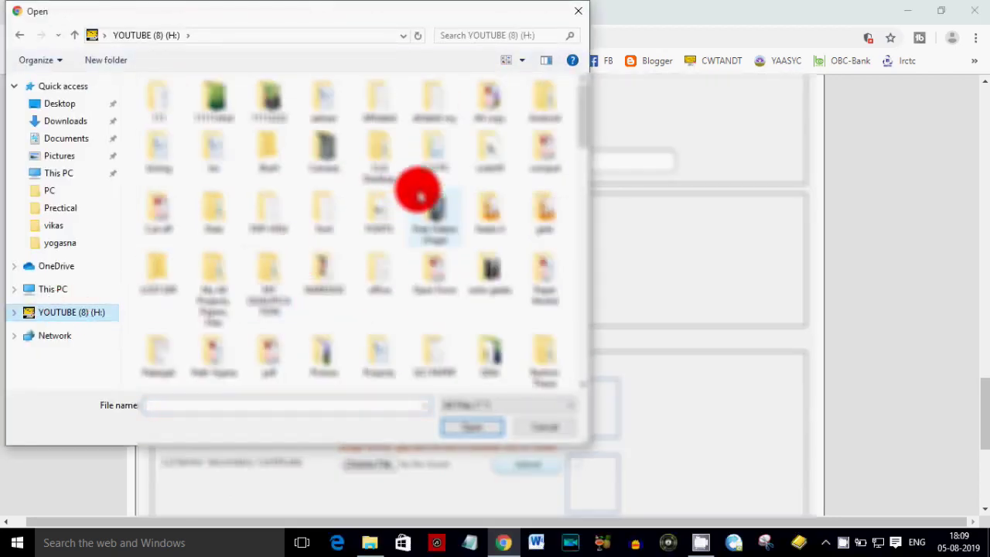
- Pick the student photo from H:\Open Form using the Large icons view
left_click(381, 159)
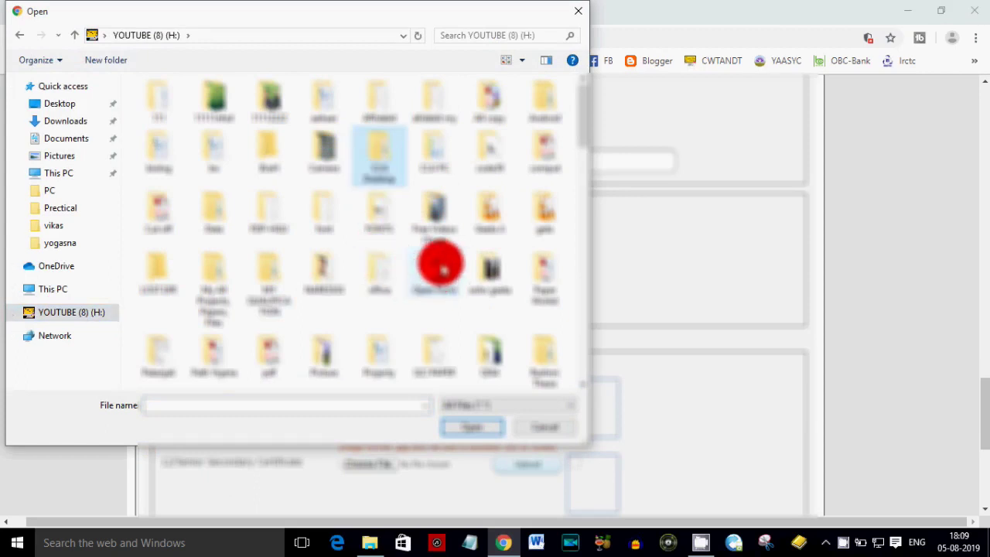
double_click(437, 265)
left_click(521, 60)
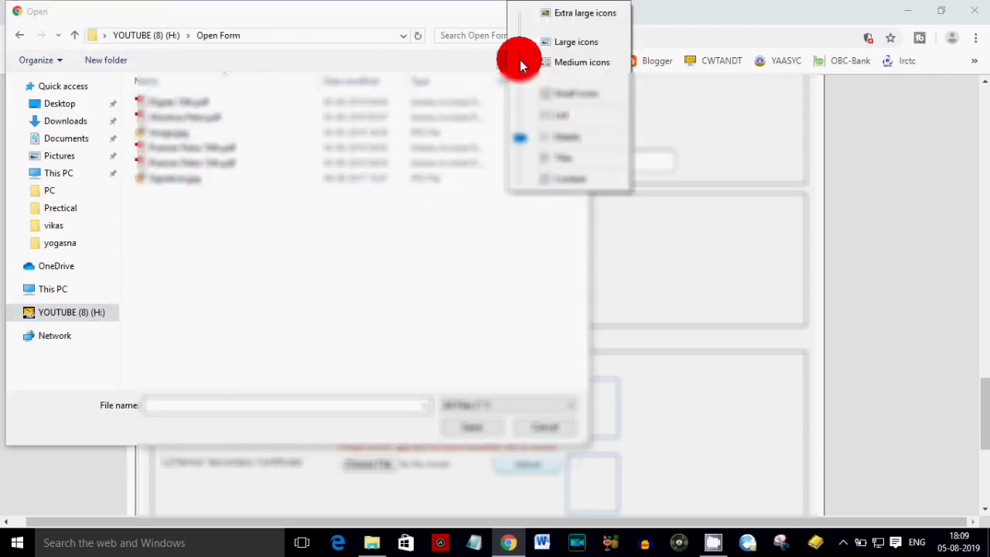
left_click(558, 45)
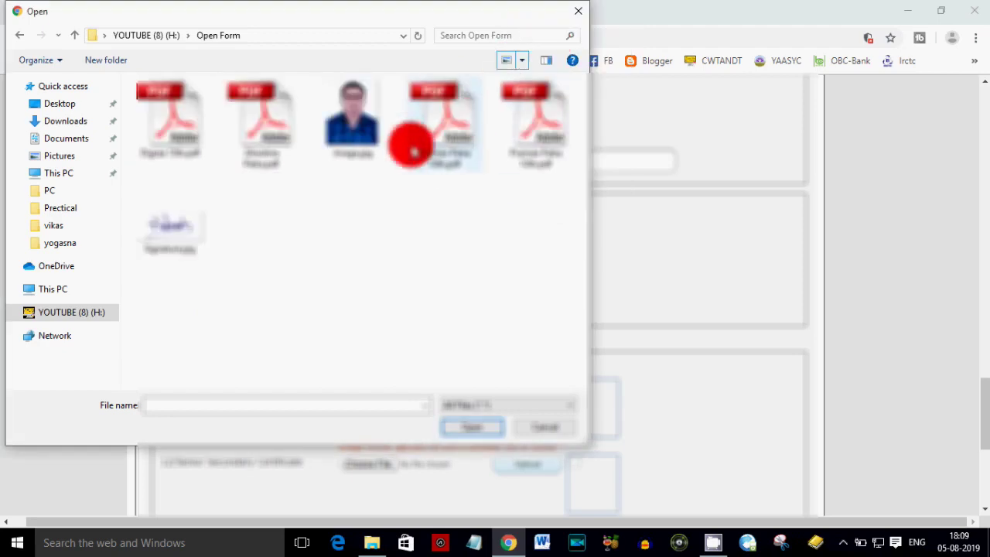
double_click(354, 109)
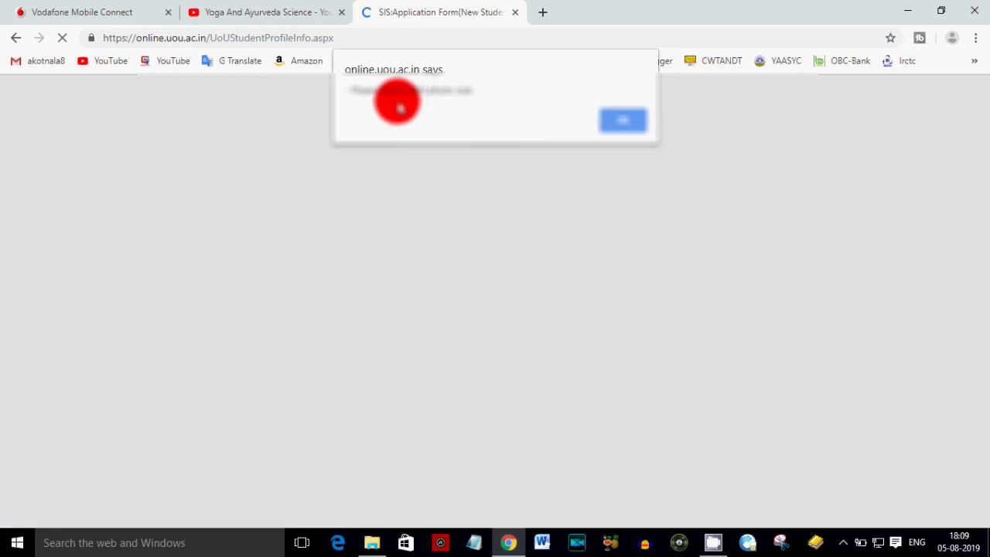
- Dismiss the site alert and scroll down to the photo and signature upload section
left_click(625, 122)
scroll(465, 394, "down", 5)
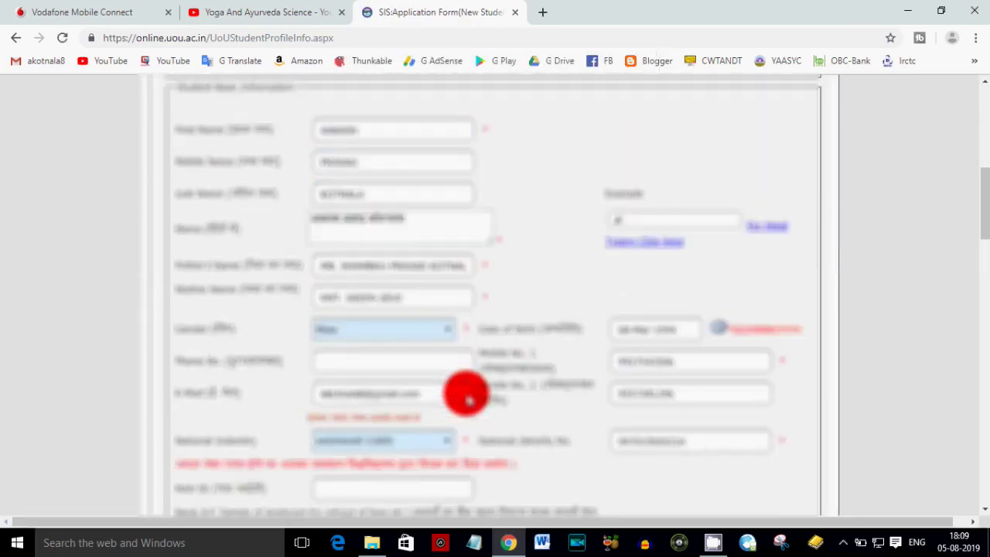
scroll(468, 399, "down", 2)
scroll(468, 399, "down", 12)
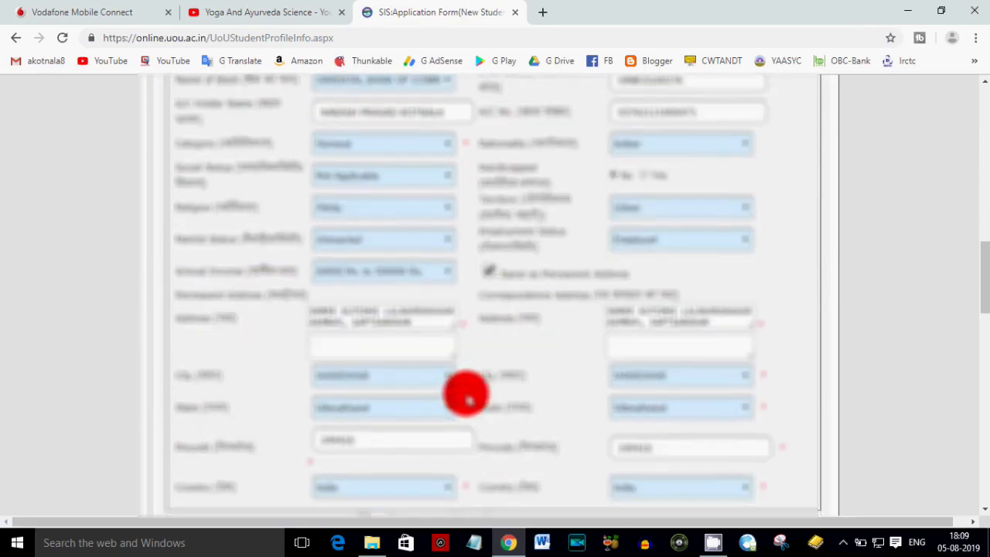
scroll(467, 397, "down", 1)
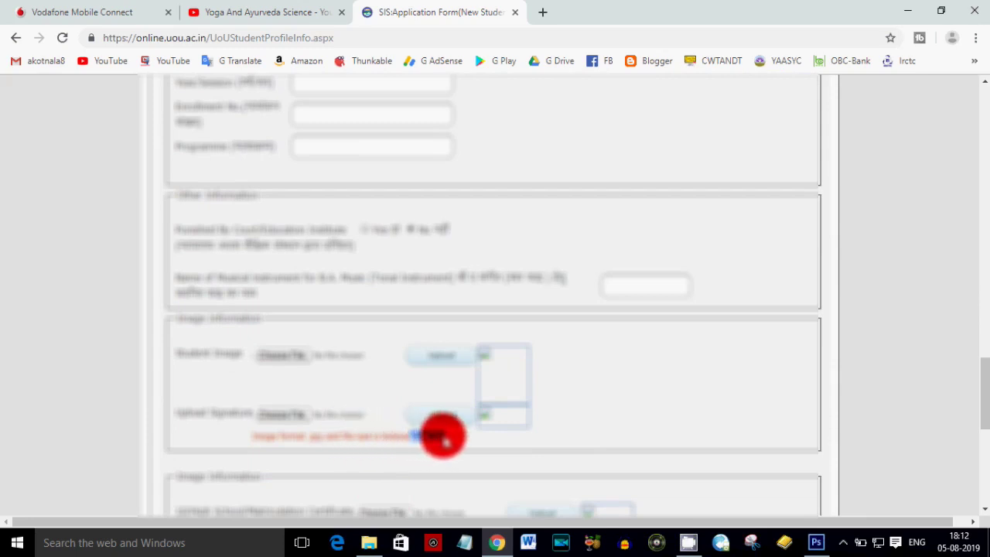
- Choose the photo image file again for the Student Image field
left_click(288, 353)
double_click(448, 124)
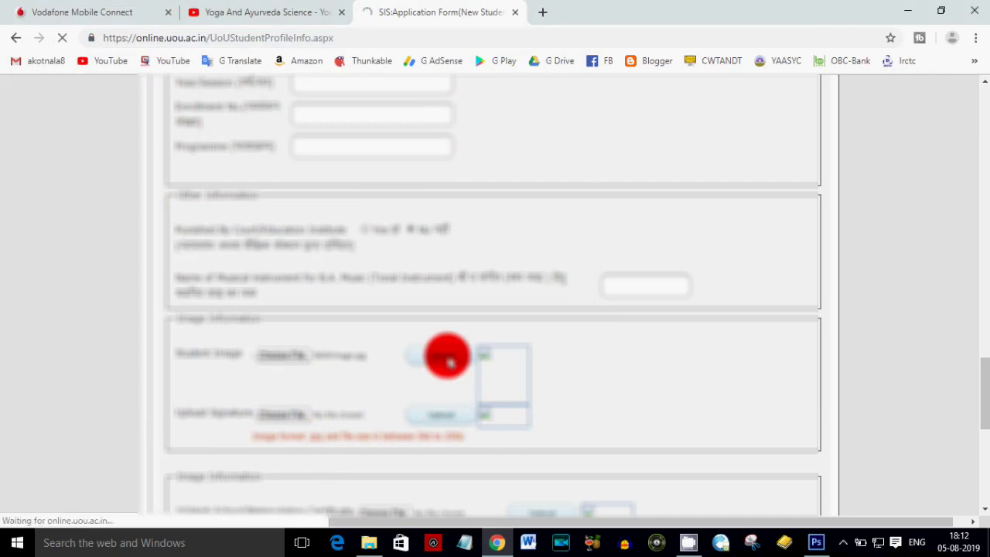
scroll(448, 360, "down", 10)
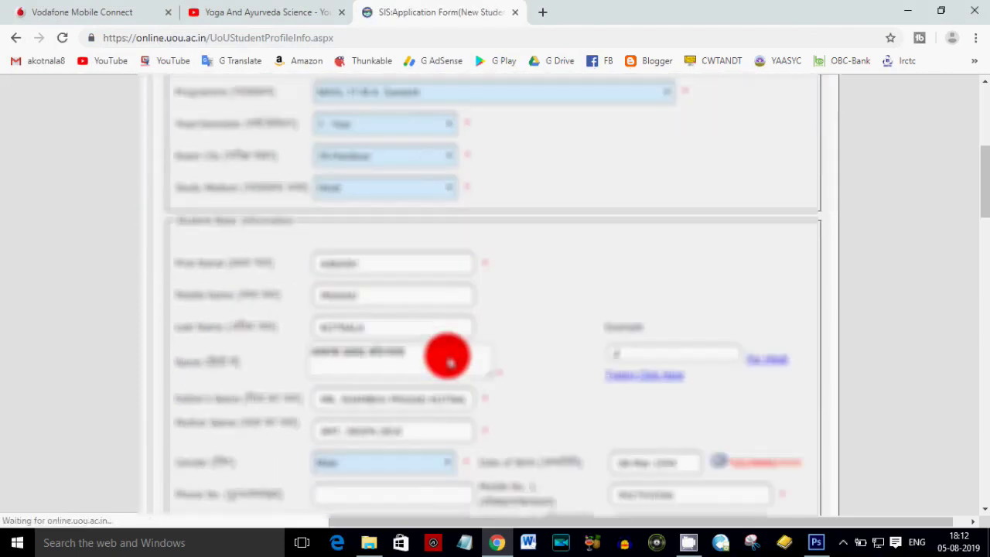
scroll(449, 359, "down", 9)
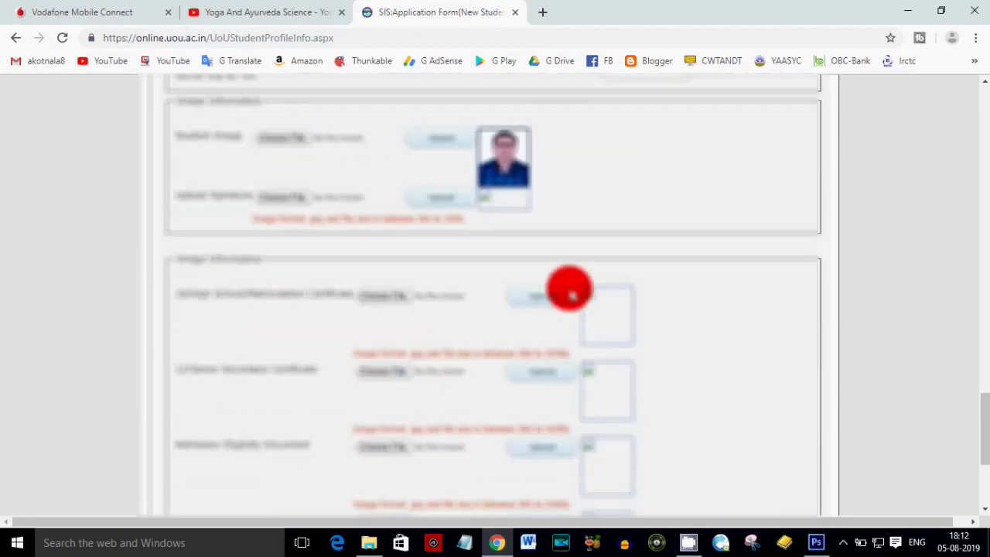
- Choose the signature image file and upload it
left_click(284, 197)
double_click(265, 221)
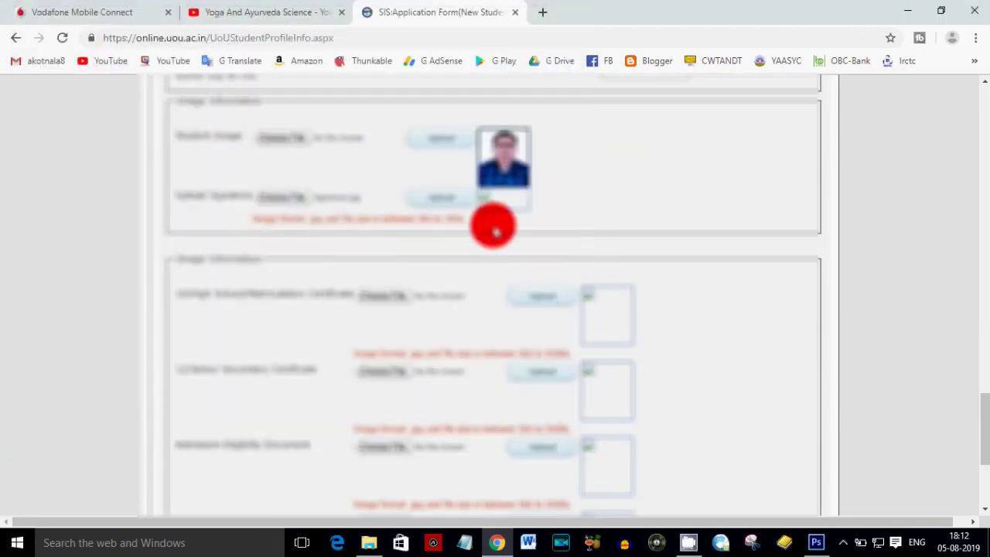
left_click(440, 199)
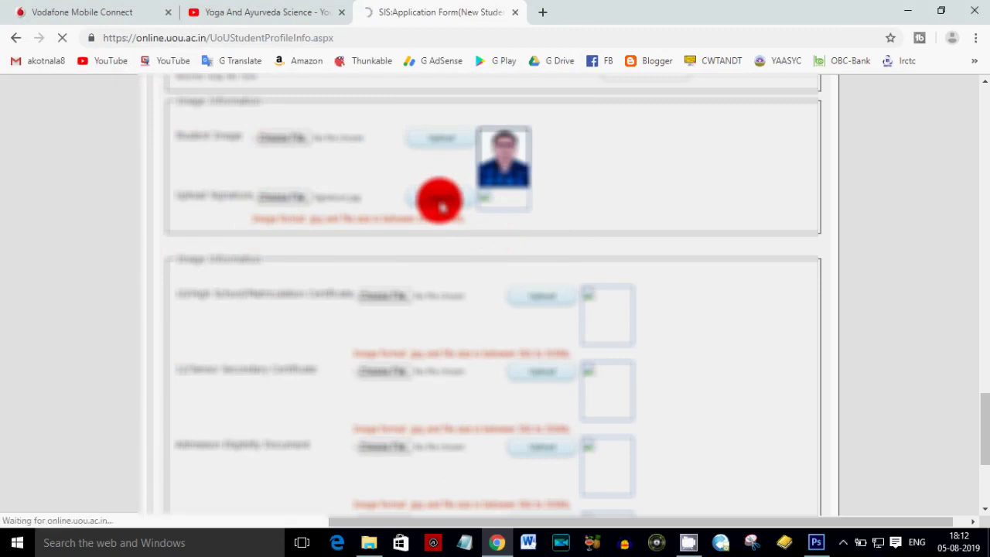
- Scroll down to the certificates and start choosing the High School certificate file
scroll(436, 343, "down", 10)
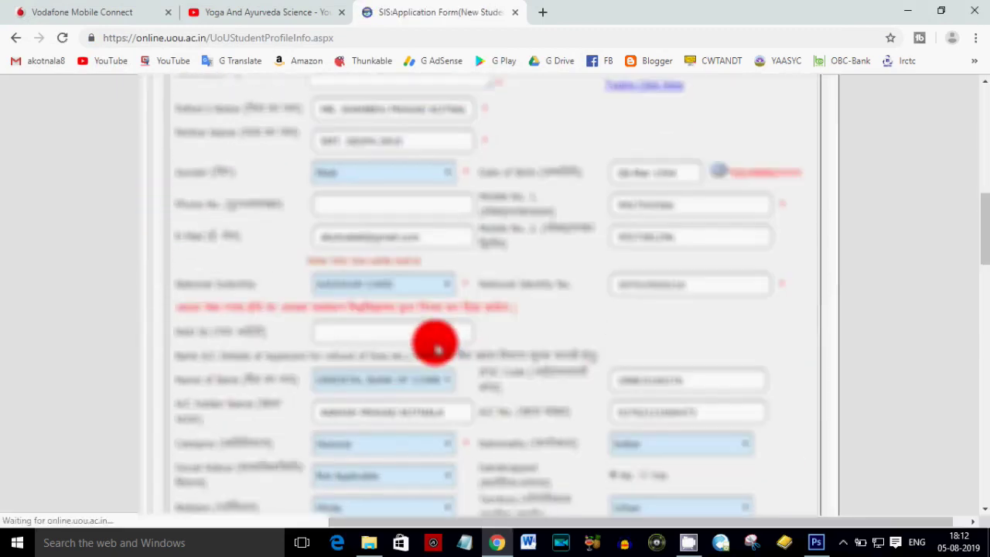
scroll(435, 343, "down", 15)
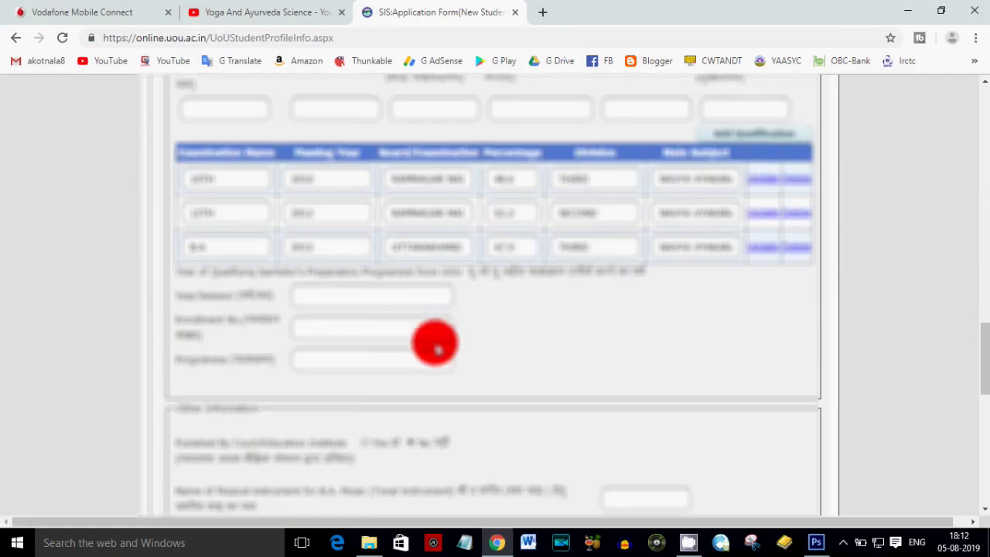
scroll(436, 343, "down", 1)
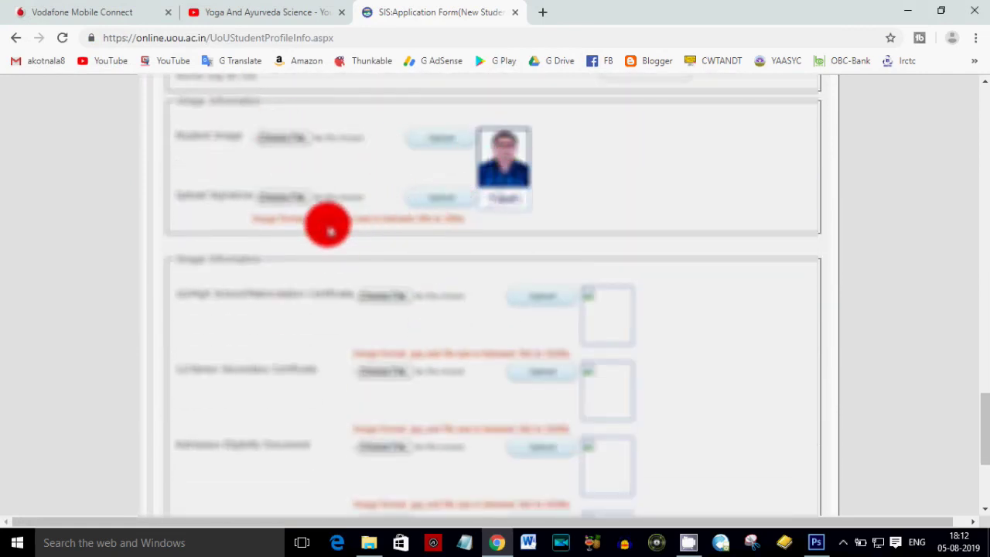
left_click(379, 298)
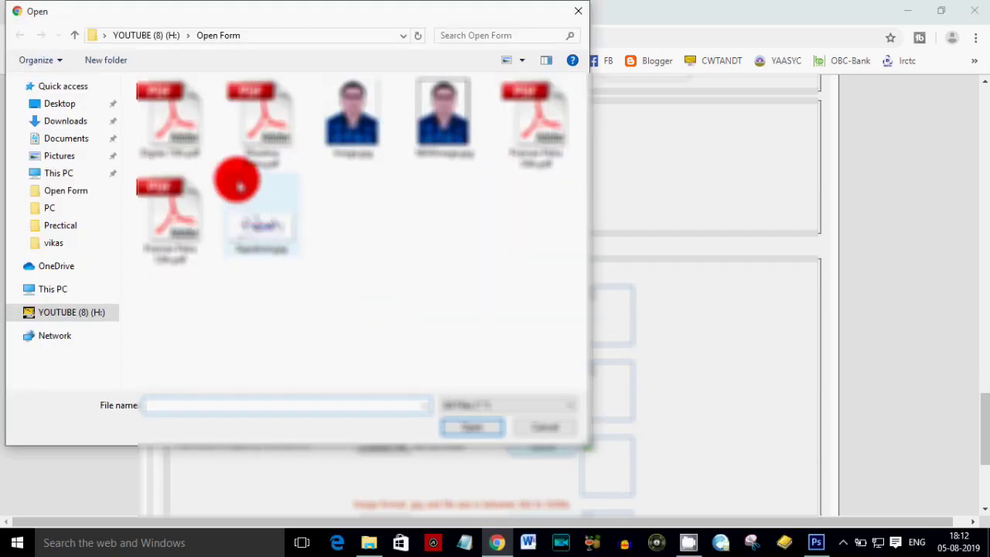
left_click(532, 143)
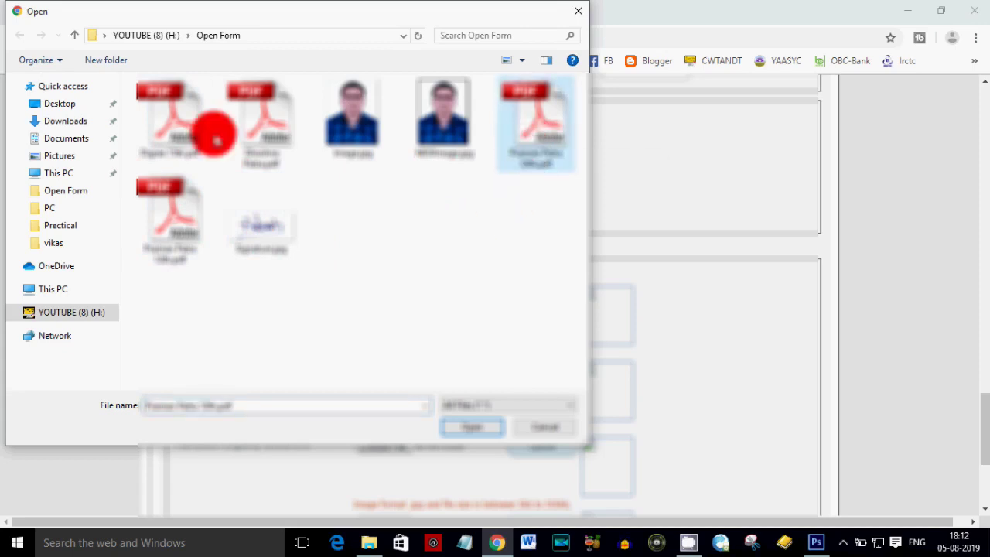
double_click(531, 138)
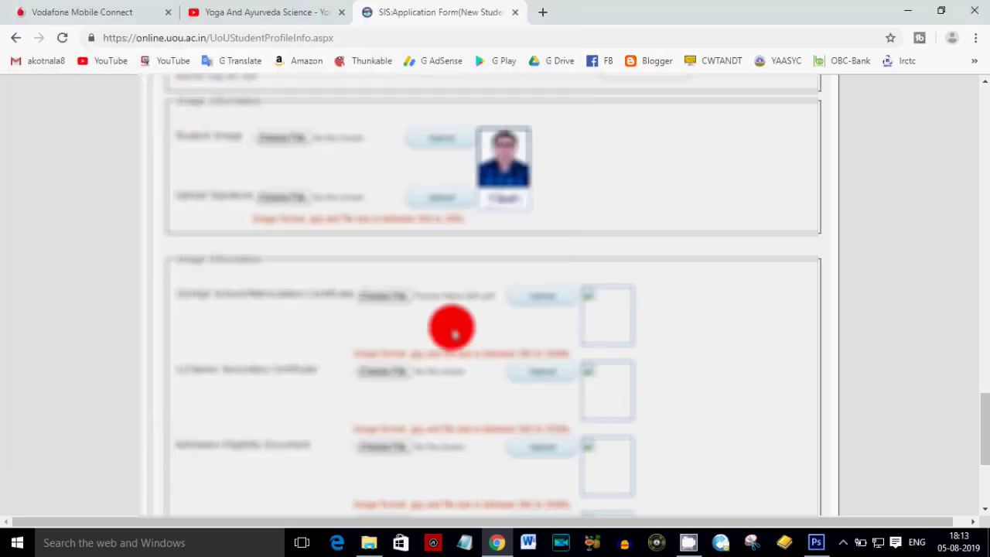
left_click(546, 298)
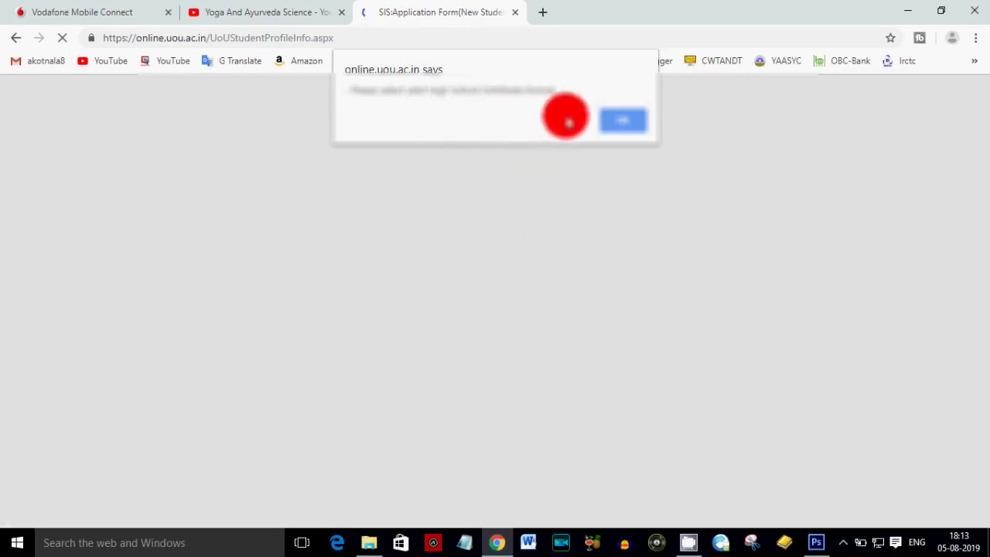
left_click(621, 122)
scroll(534, 411, "down", 15)
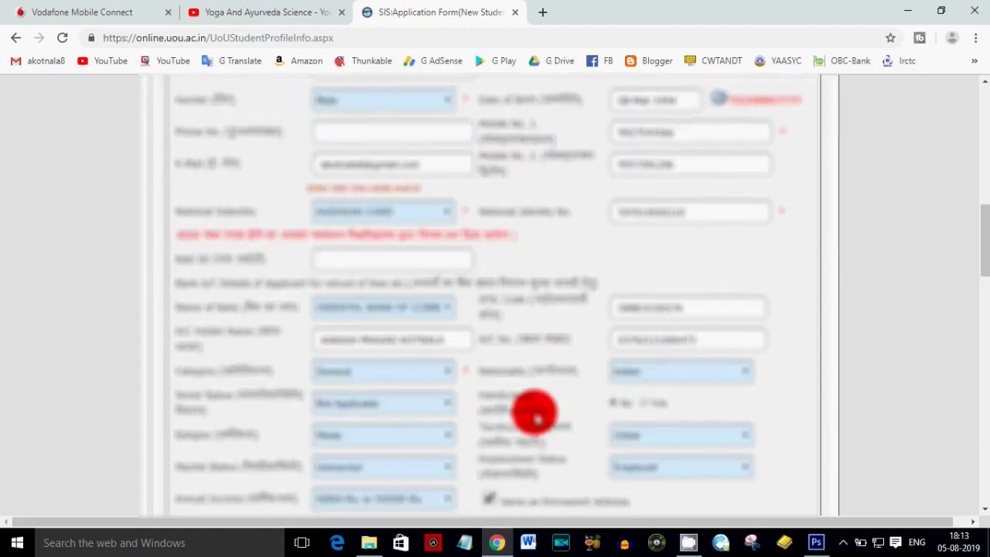
scroll(535, 416, "down", 10)
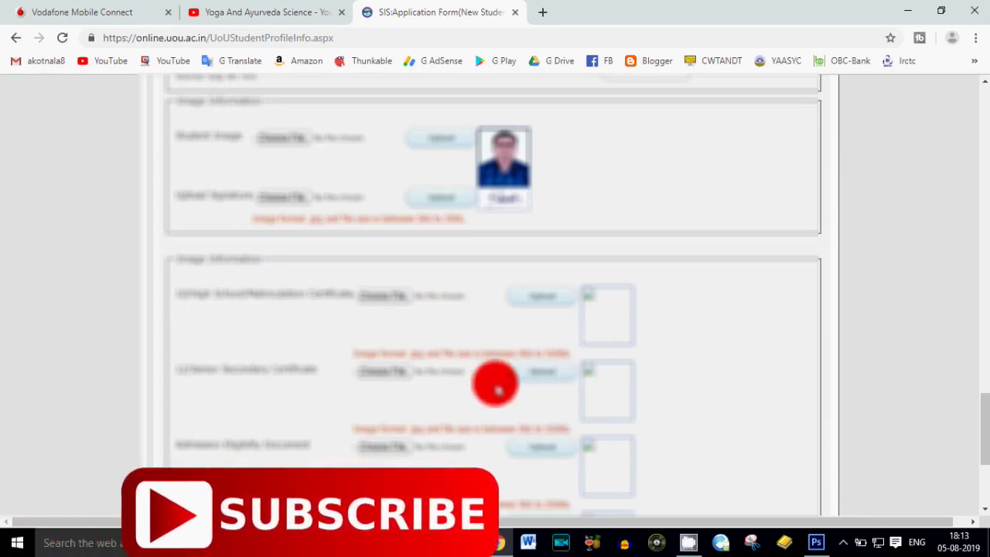
scroll(643, 272, "up", 1)
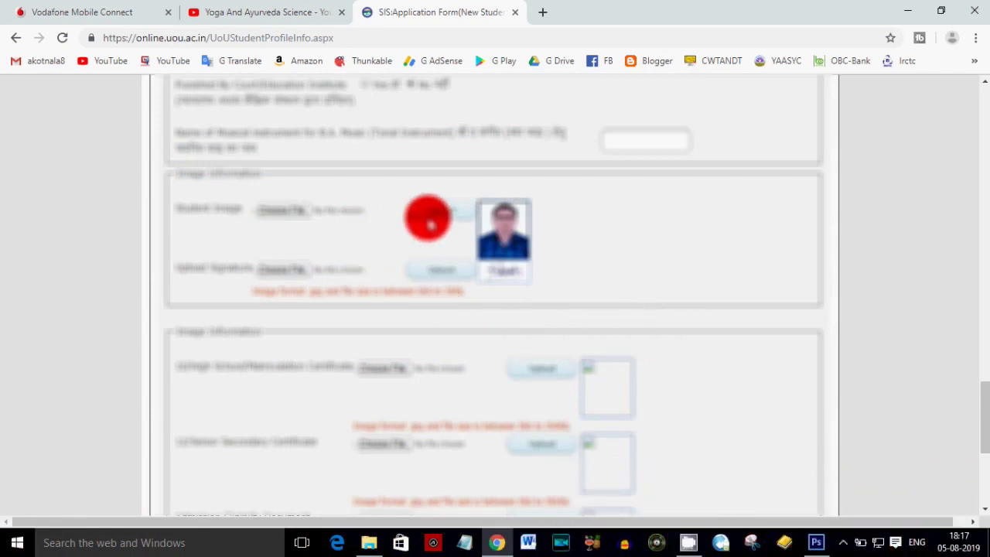
- Scroll down and read the image format requirement note for certificates
scroll(467, 358, "down", 2)
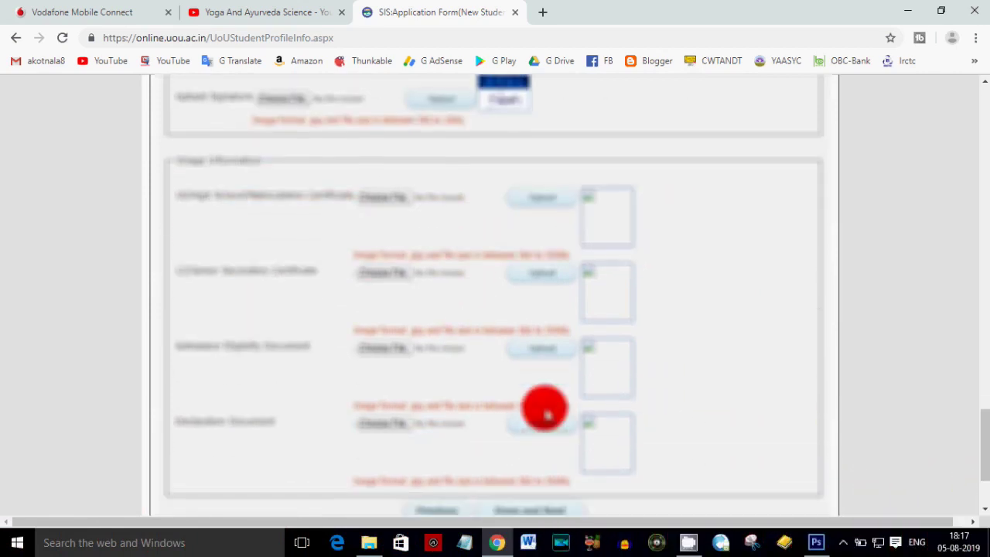
scroll(545, 410, "down", 1)
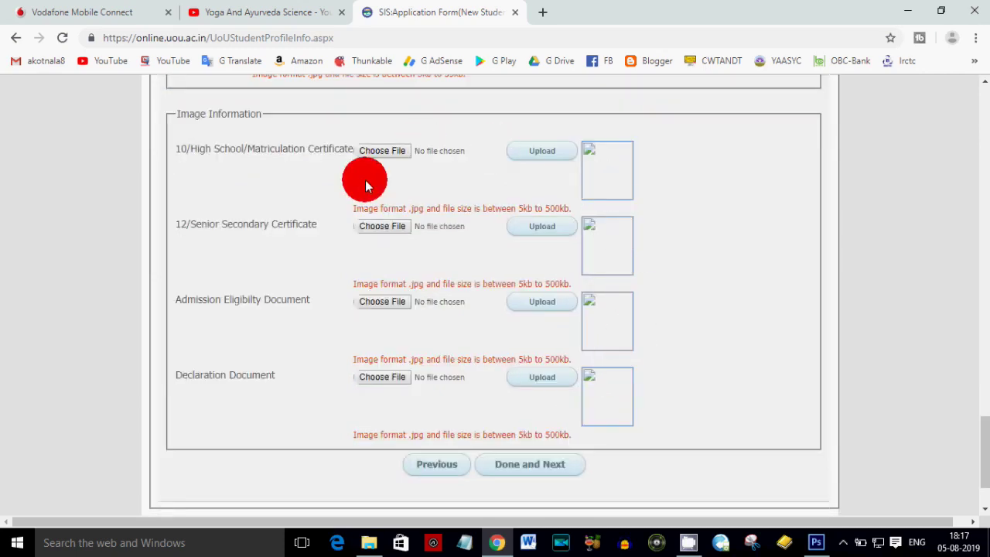
left_click_drag(354, 207, 515, 206)
left_click(514, 208)
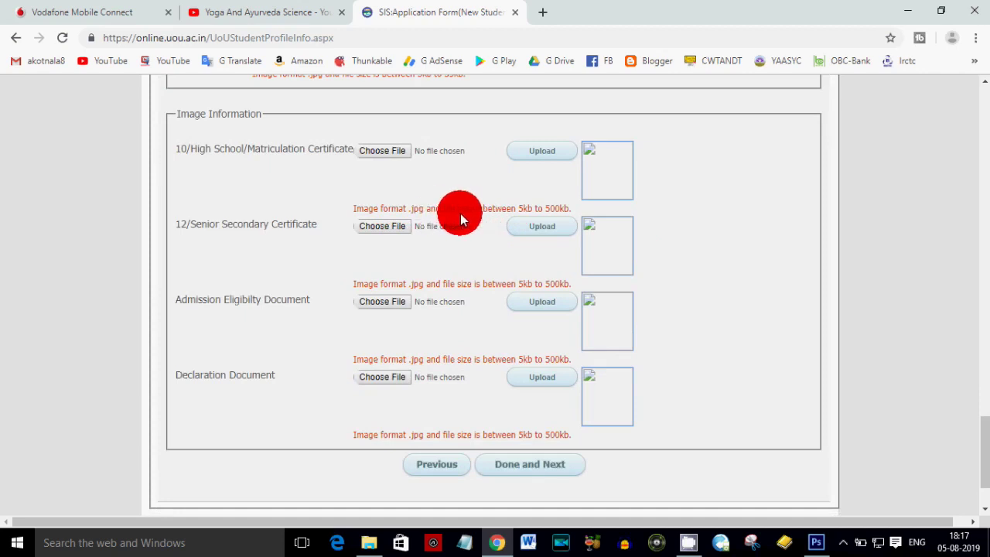
- Upload the High School certificate image from a Desktop folder
left_click(369, 153)
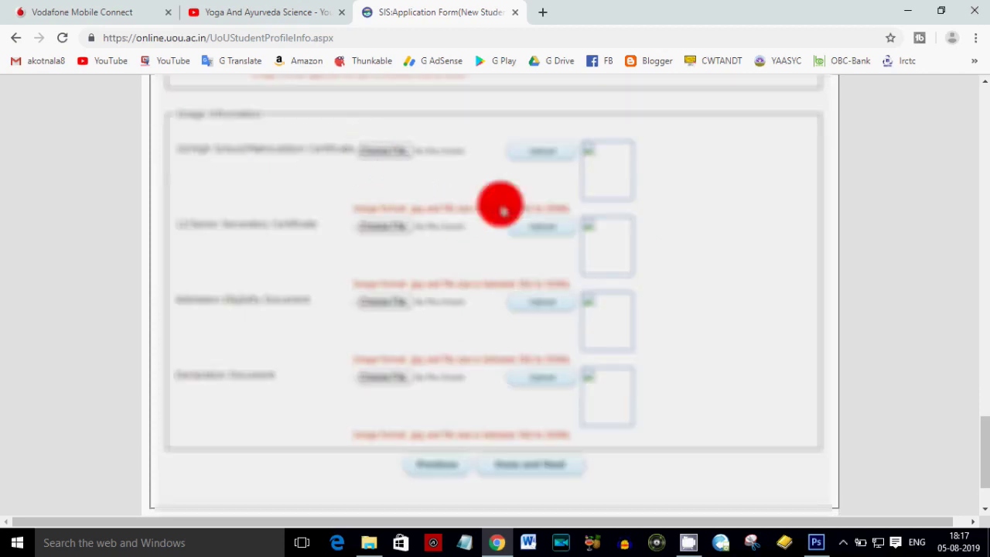
left_click(64, 108)
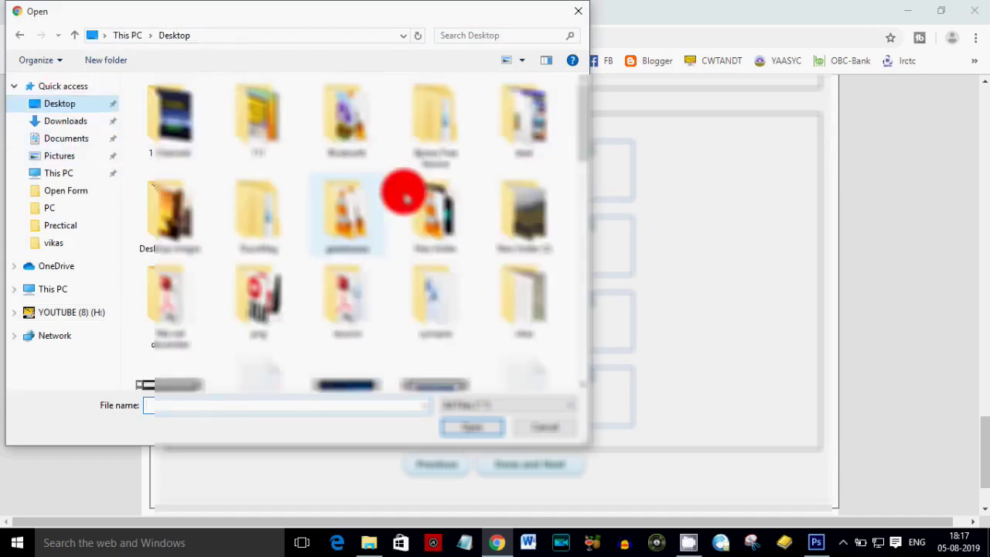
left_click(460, 151)
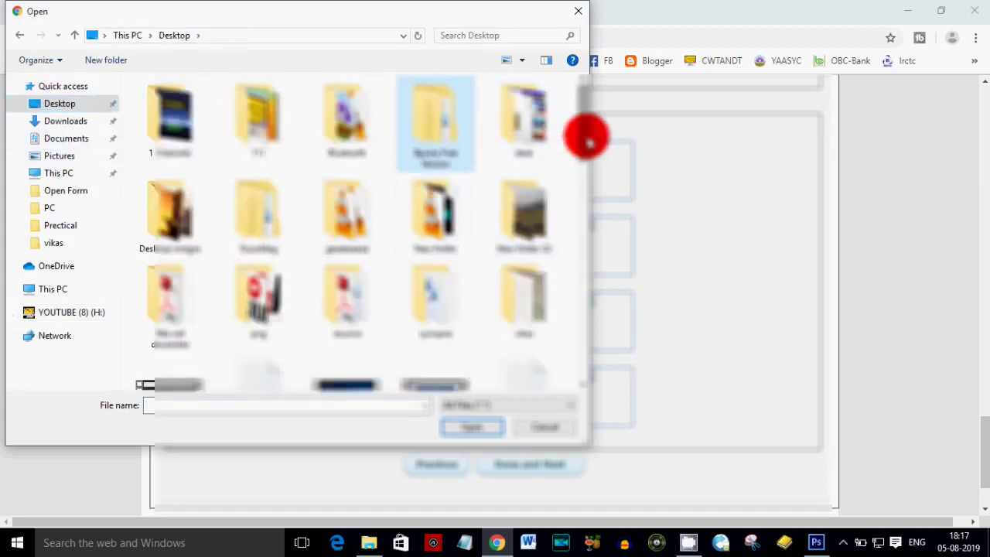
left_click_drag(581, 137, 560, 367)
scroll(560, 367, "up", 3)
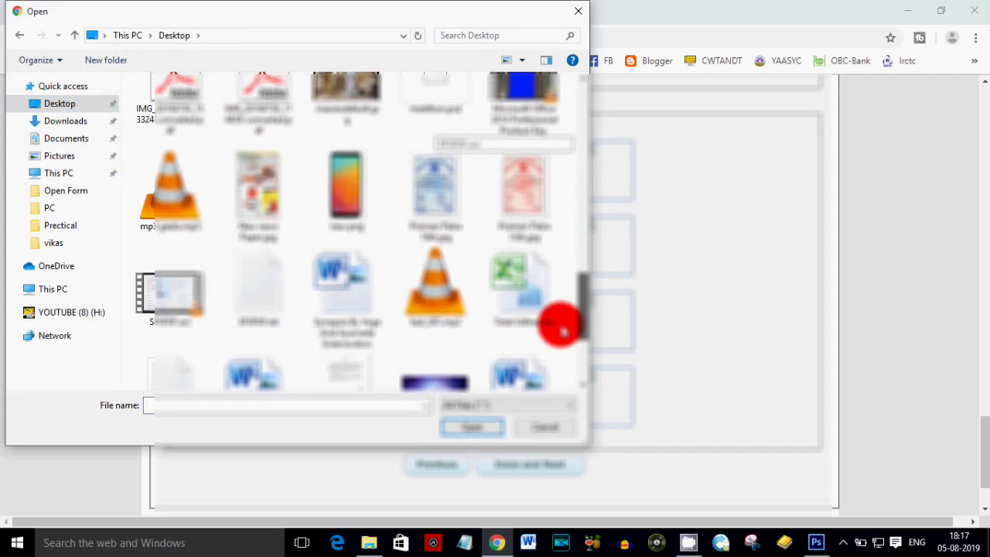
double_click(441, 203)
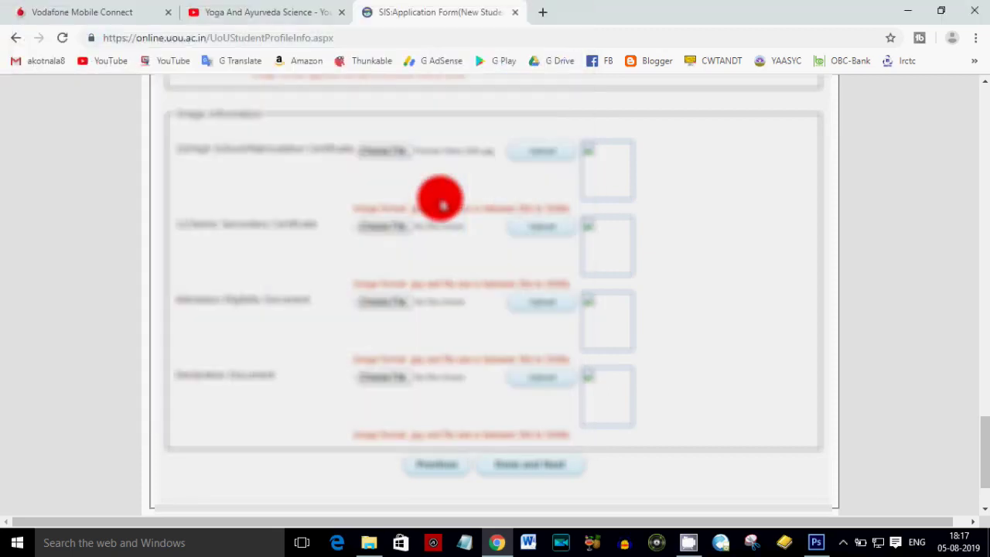
left_click(531, 154)
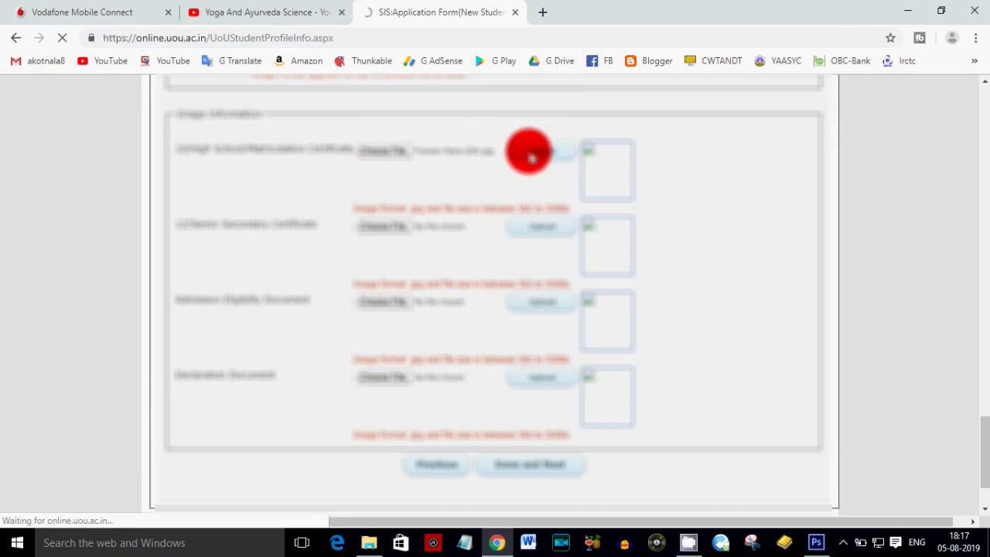
- Scroll down and start choosing the Senior Secondary certificate file
scroll(526, 176, "down", 8)
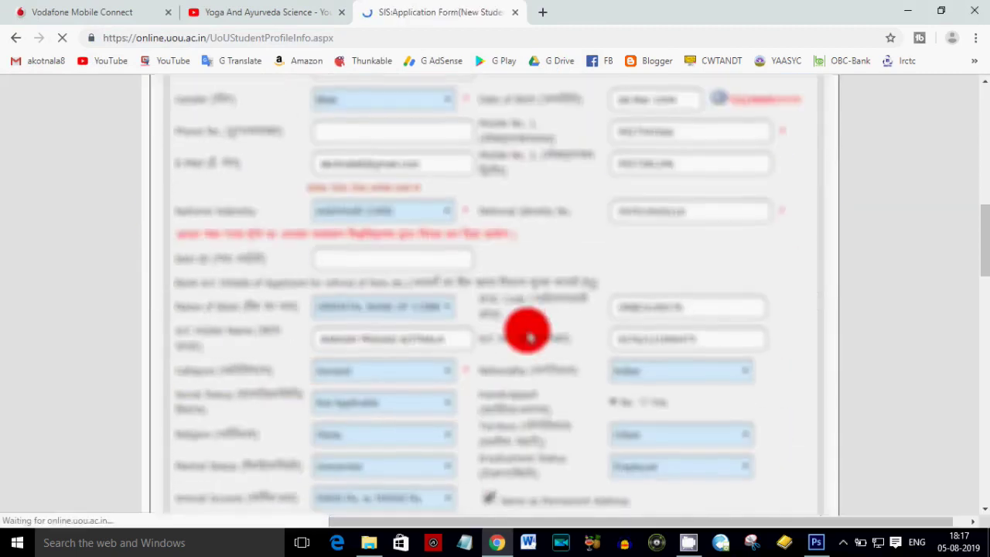
scroll(529, 335, "down", 15)
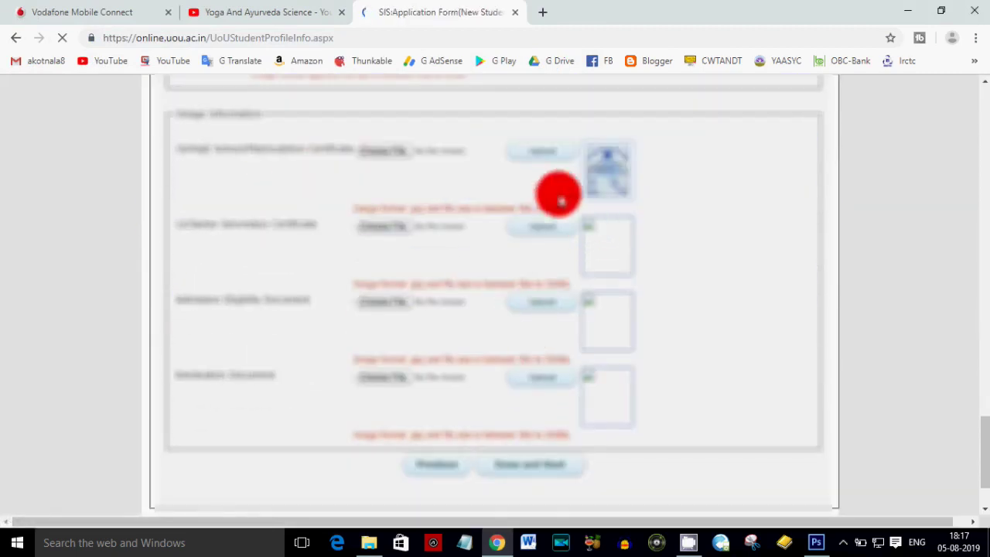
left_click(379, 227)
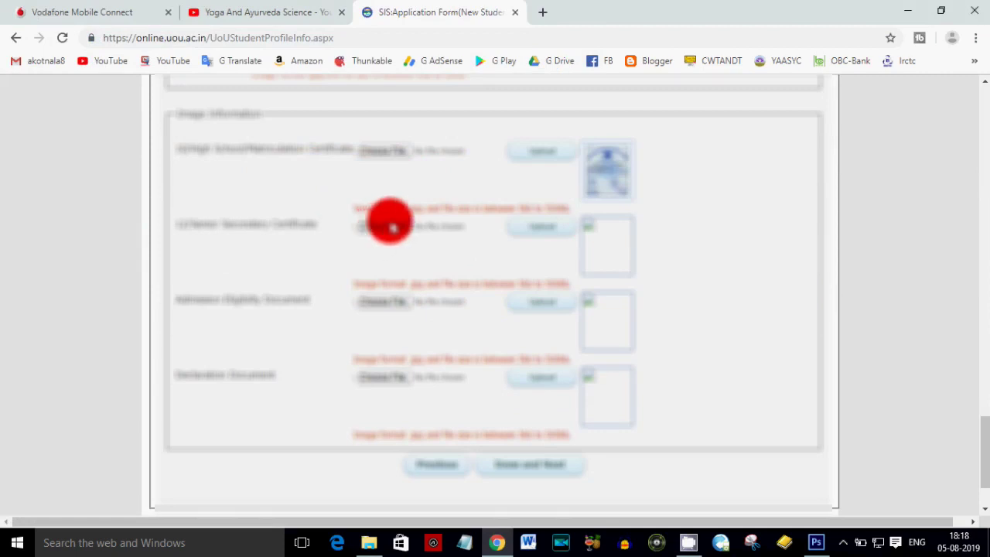
- Select and upload the Senior Secondary certificate image
left_click_drag(591, 133, 574, 332)
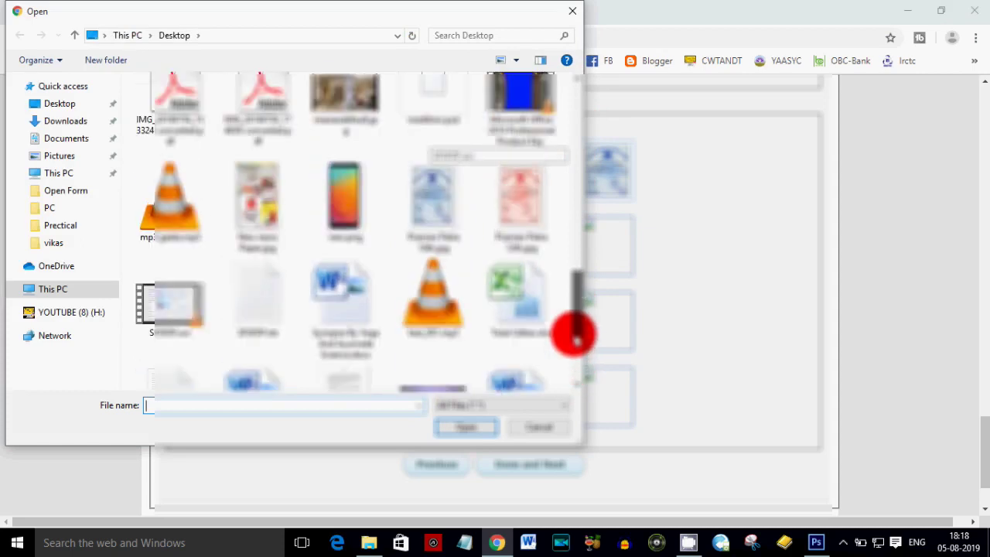
left_click(517, 220)
double_click(516, 219)
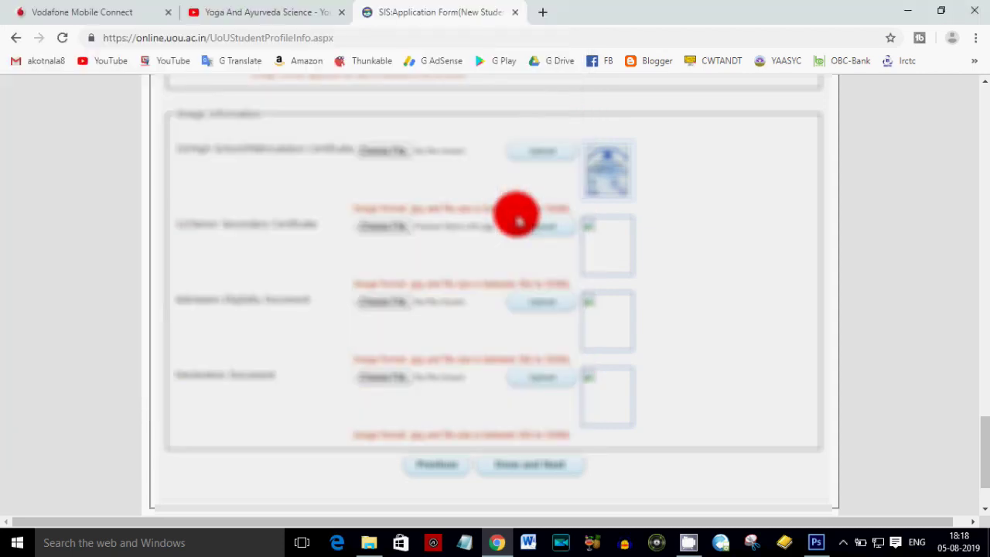
left_click(546, 225)
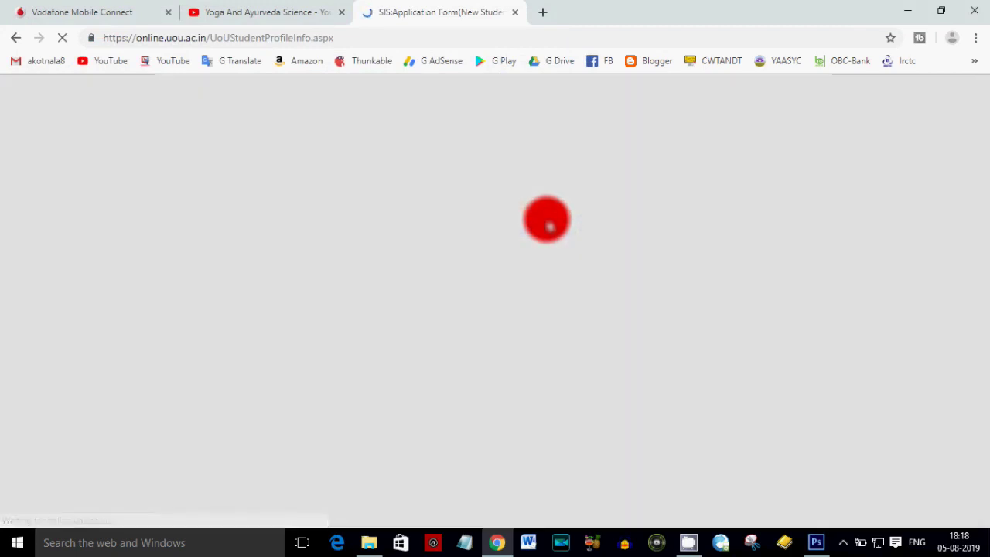
scroll(431, 338, "down", 10)
scroll(431, 338, "down", 15)
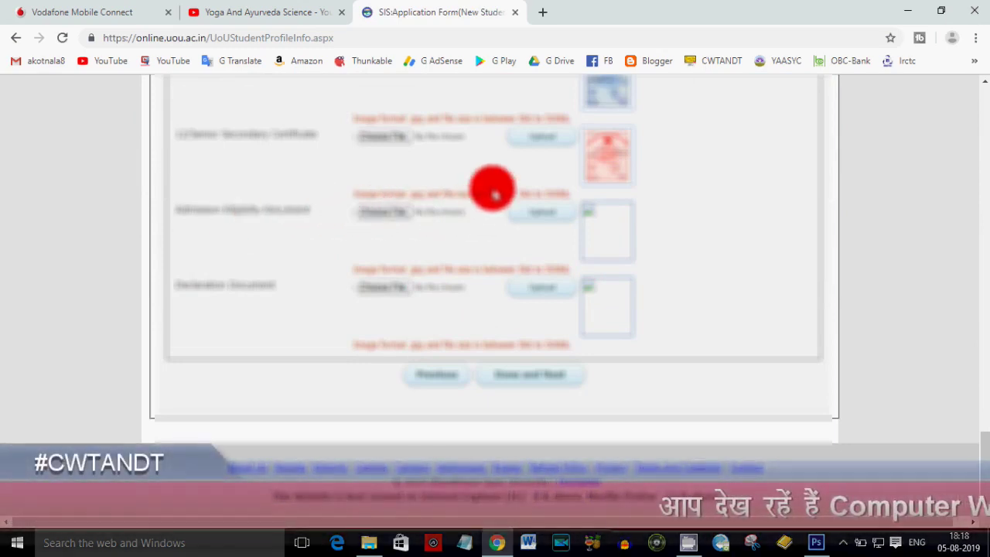
- Upload the degree certificate image as the Admission Eligibility Document
left_click(493, 192)
left_click_drag(579, 150, 571, 348)
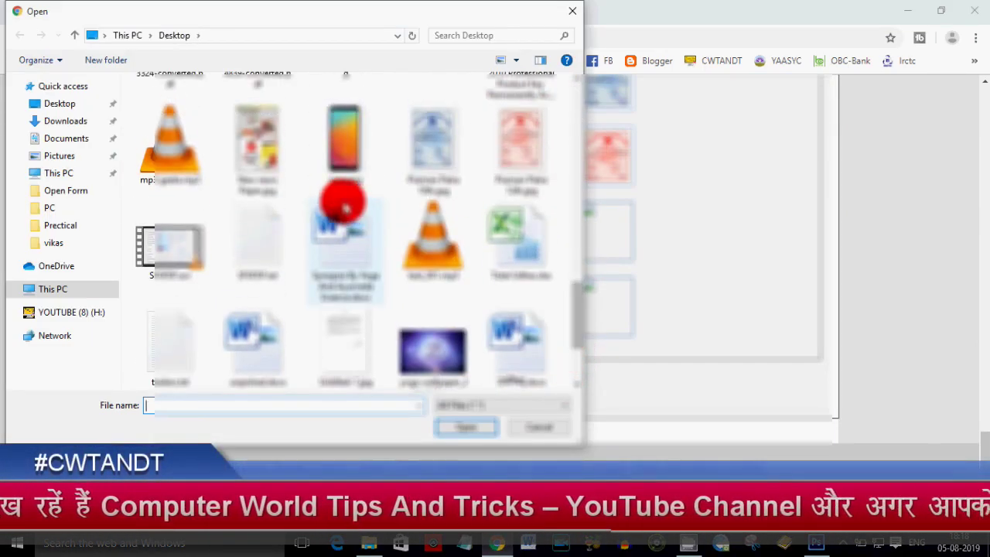
scroll(482, 239, "up", 5)
double_click(521, 250)
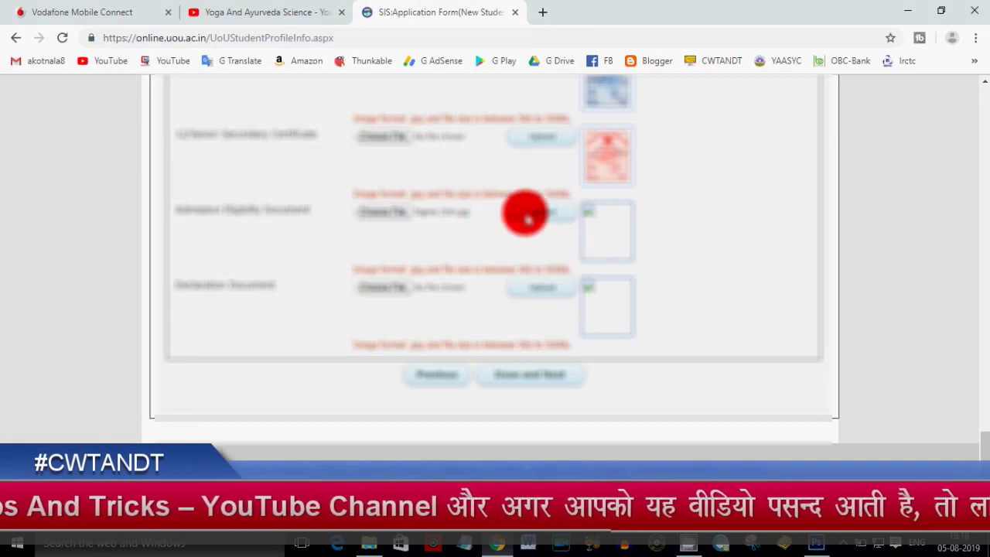
left_click(527, 217)
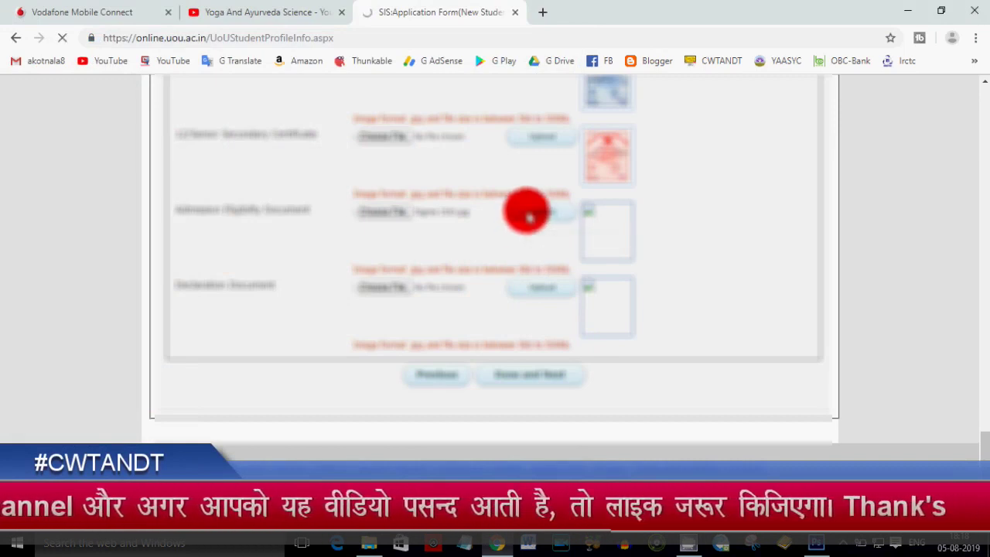
scroll(526, 216, "down", 7)
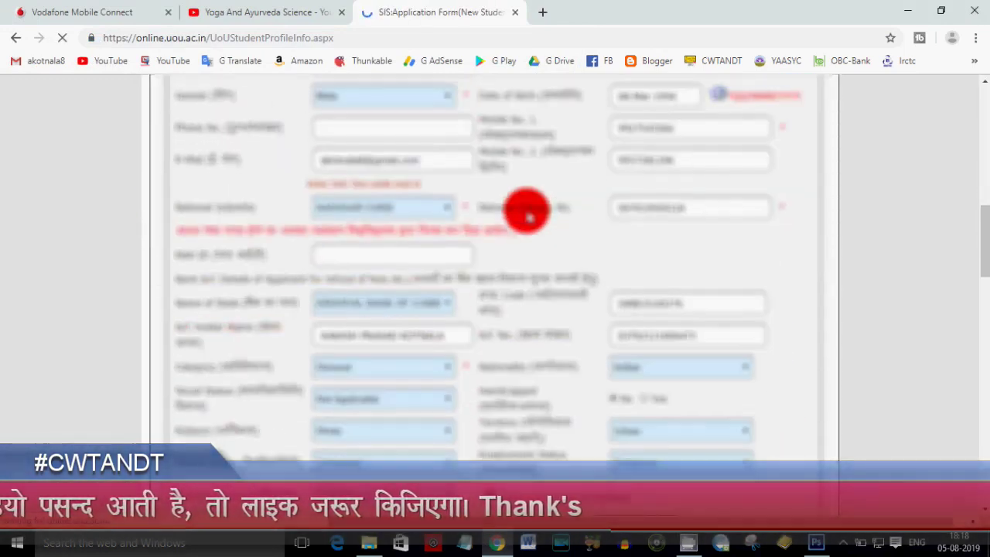
scroll(527, 215, "down", 15)
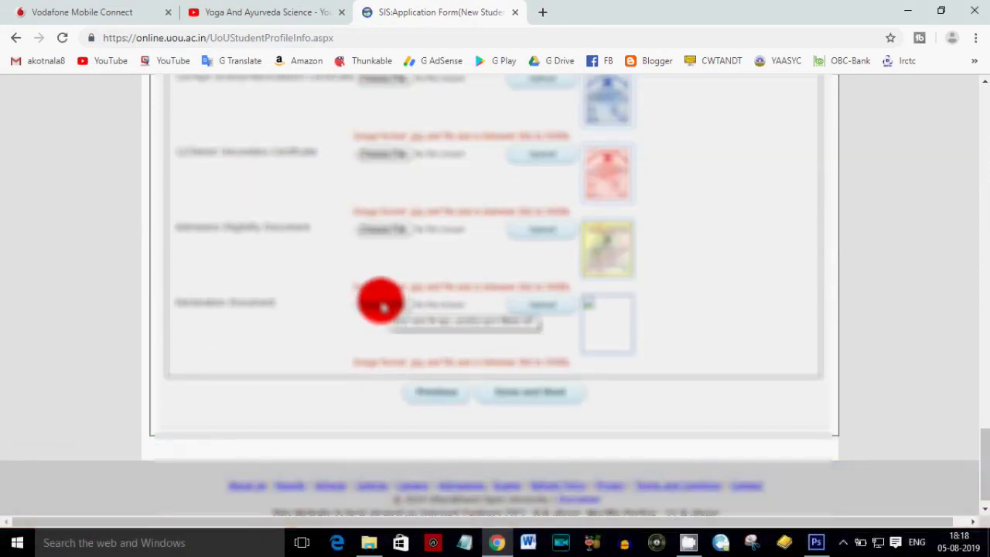
- Choose the declaration image file for the Declaration Document field
left_click(381, 306)
left_click_drag(582, 147, 580, 340)
left_click(349, 292)
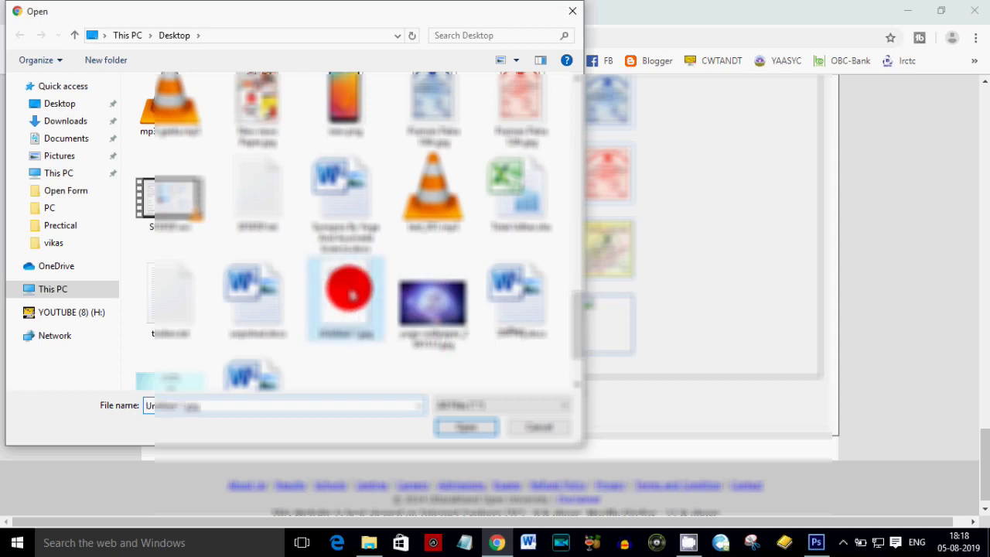
double_click(349, 293)
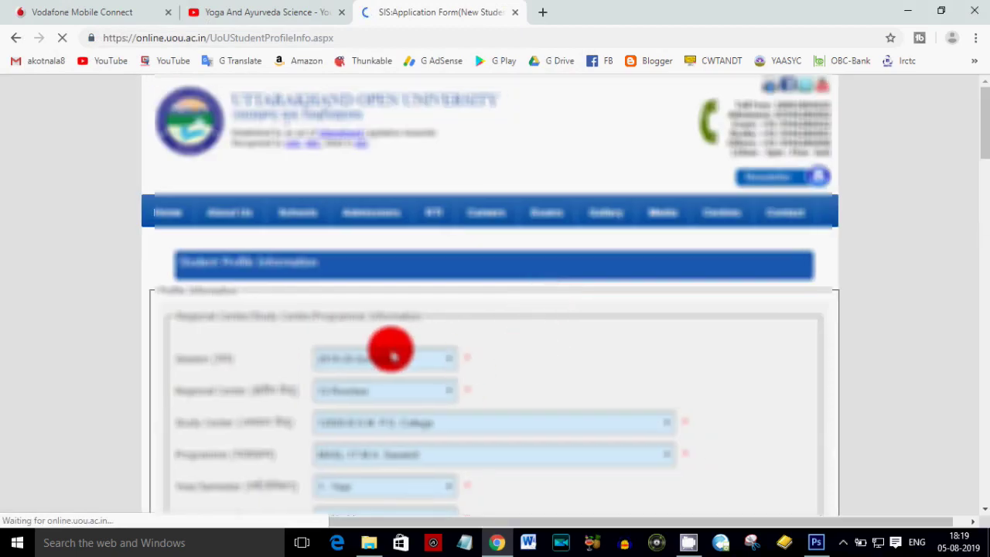
- Check all four document thumbnails on the reloaded form, then save and continue
scroll(358, 358, "down", 2)
scroll(336, 310, "down", 5)
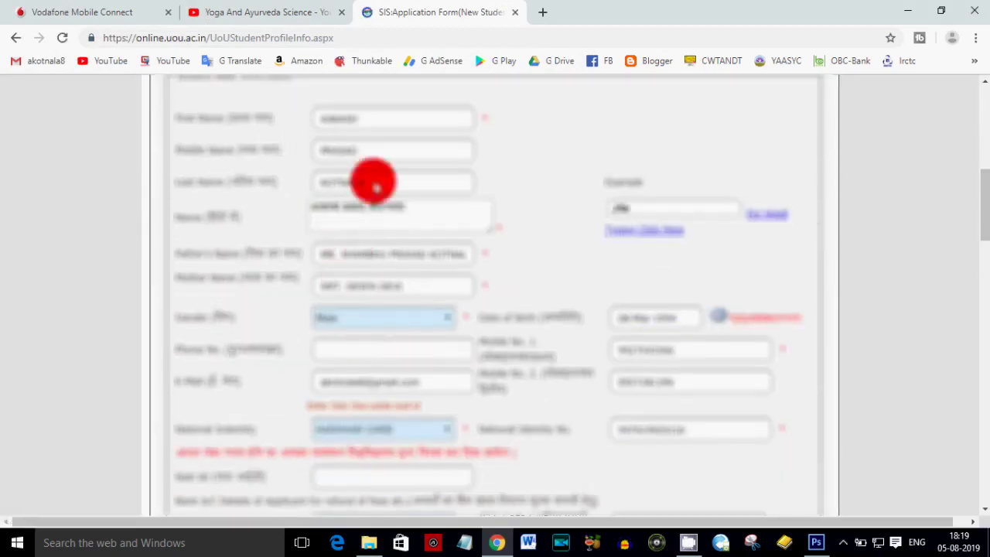
scroll(332, 172, "down", 1)
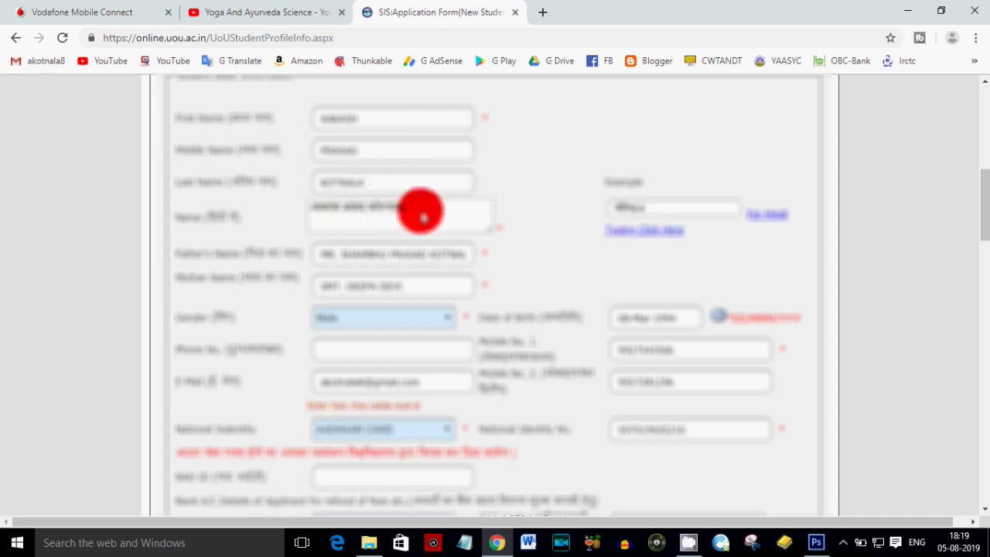
scroll(473, 219, "down", 2)
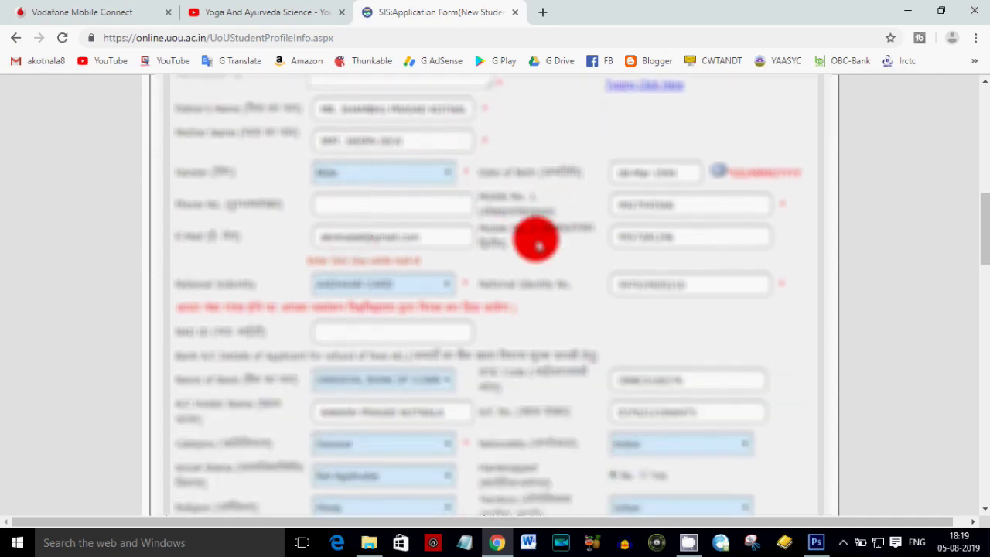
scroll(533, 242, "down", 3)
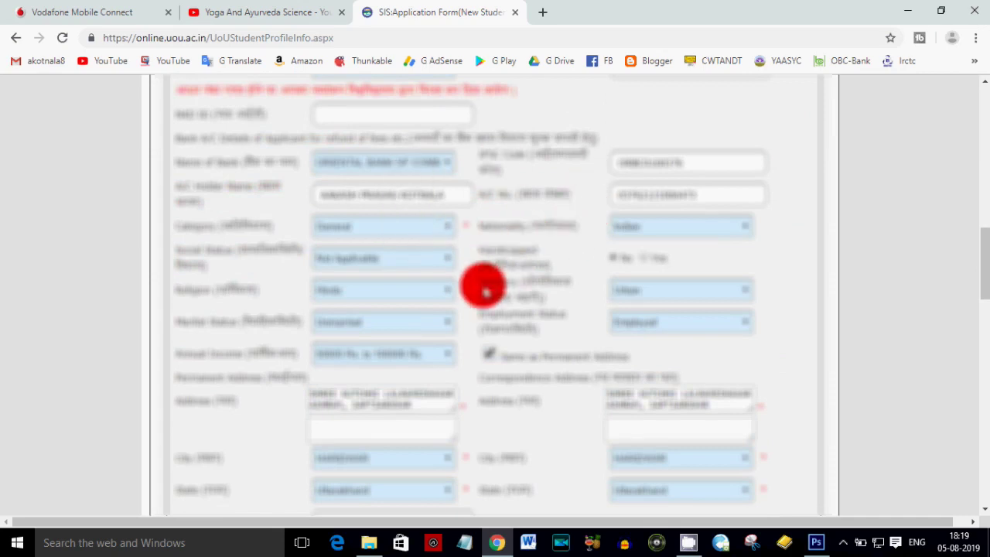
scroll(480, 285, "down", 6)
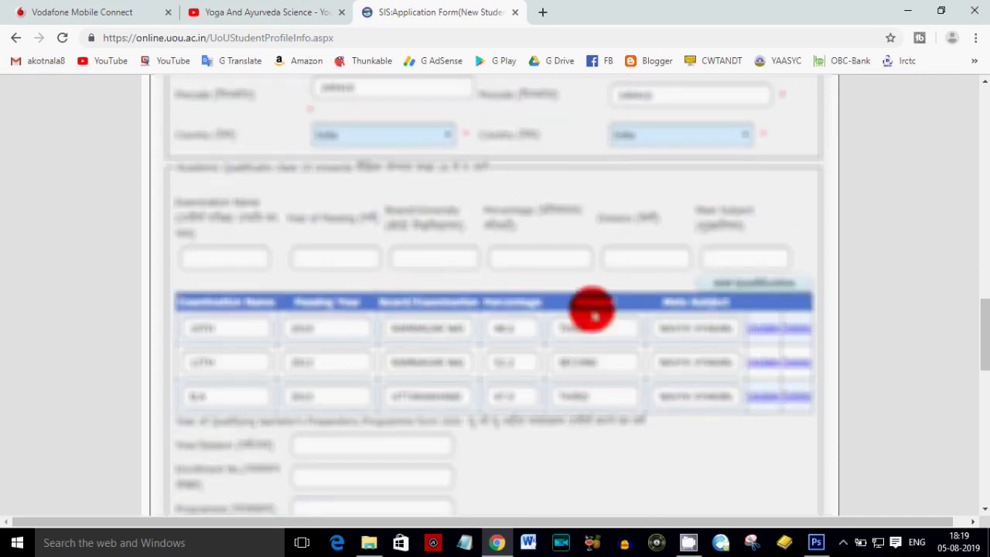
scroll(592, 312, "down", 8)
scroll(688, 305, "down", 3)
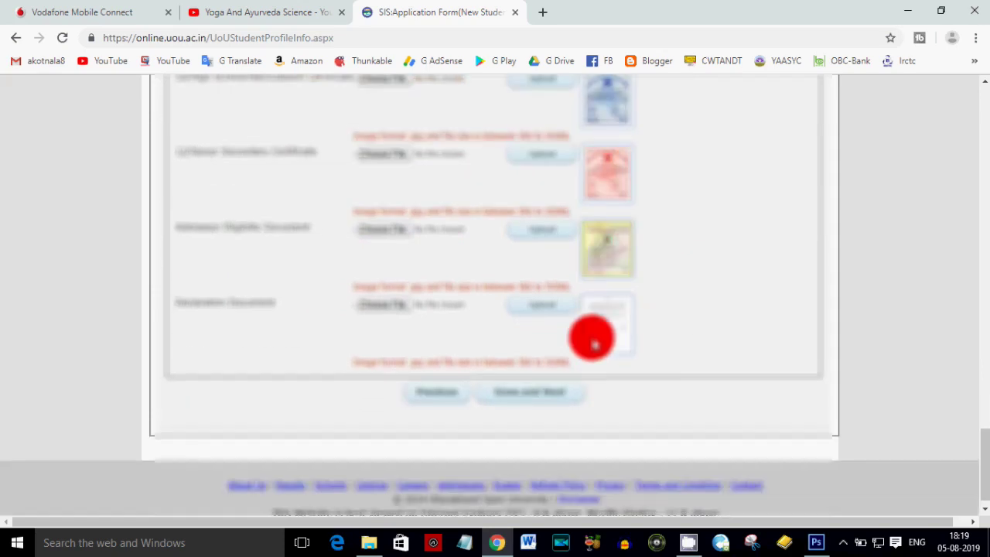
left_click(541, 376)
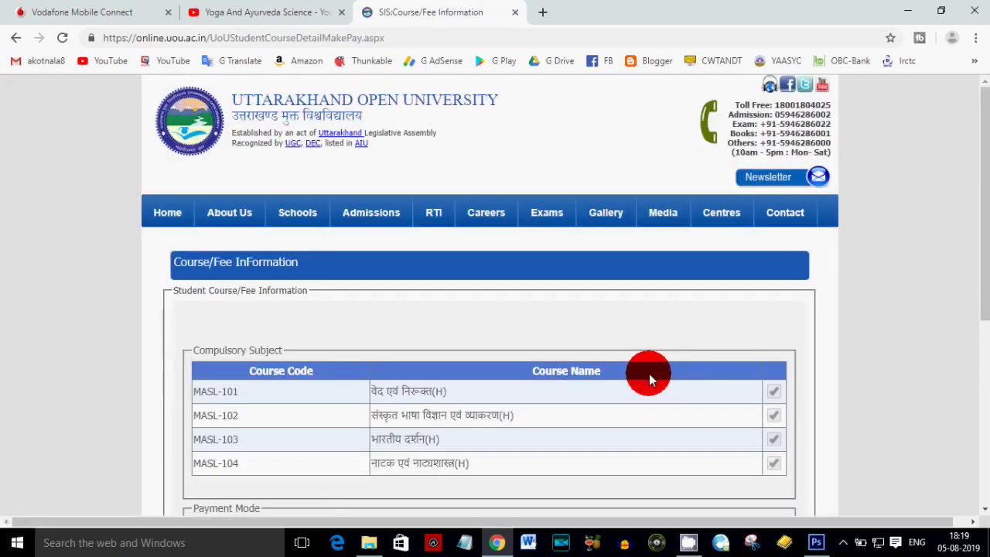
- Show the additional fees (Student WelFare 100.00, Id Card 50.00) and accept the course and fee details
scroll(648, 376, "down", 2)
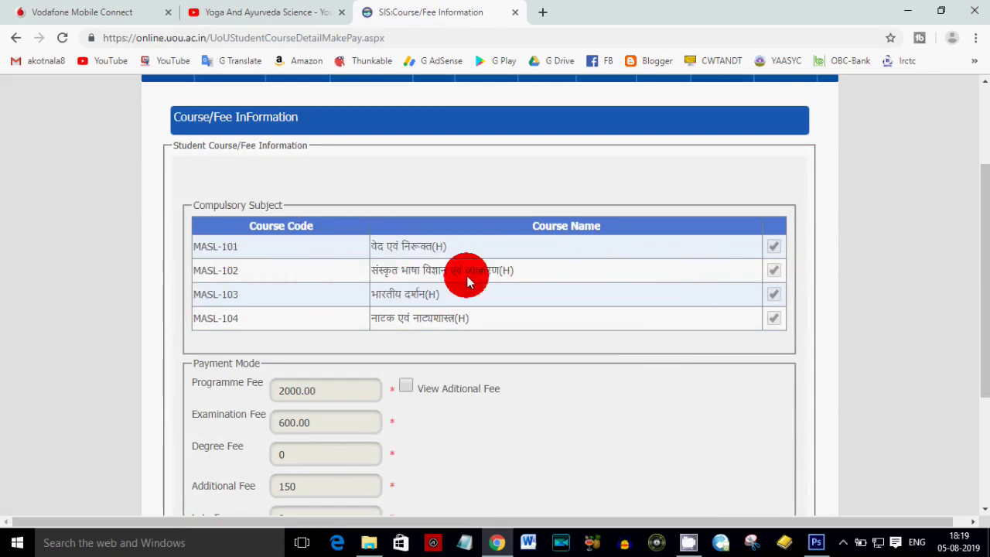
scroll(464, 277, "down", 3)
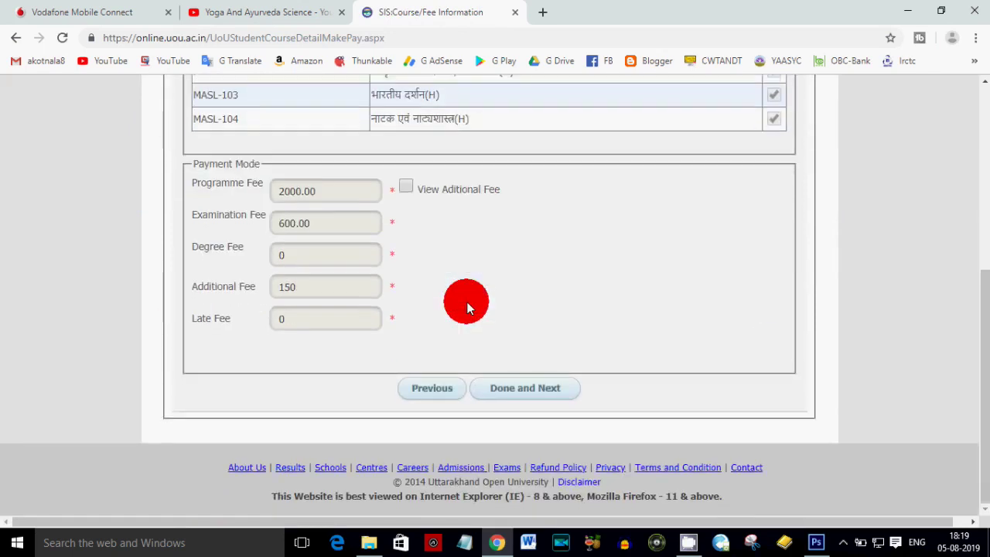
left_click(405, 189)
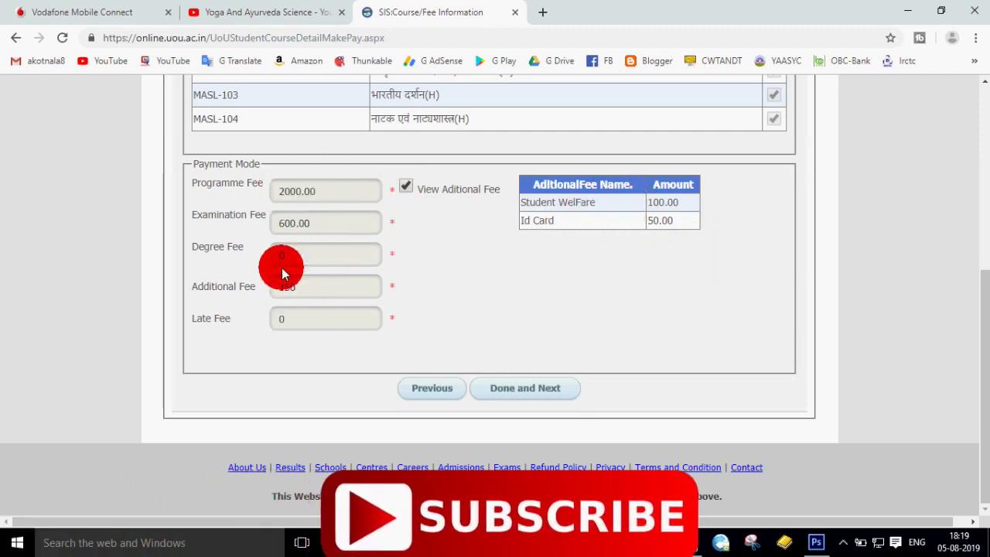
left_click(498, 393)
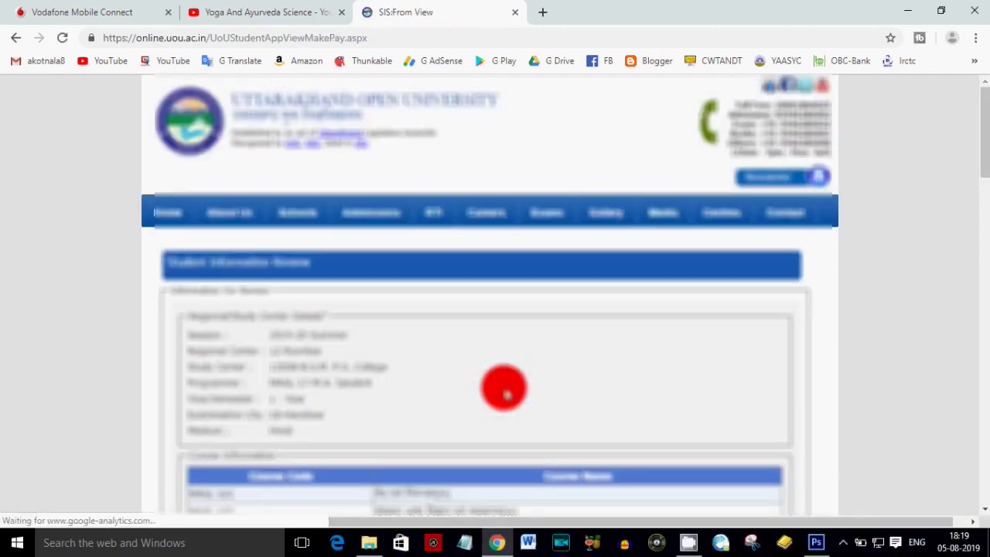
- Review the full Student Information page and save it to continue to online payment
scroll(504, 392, "down", 4)
scroll(376, 248, "up", 3)
scroll(355, 308, "down", 3)
scroll(353, 307, "down", 5)
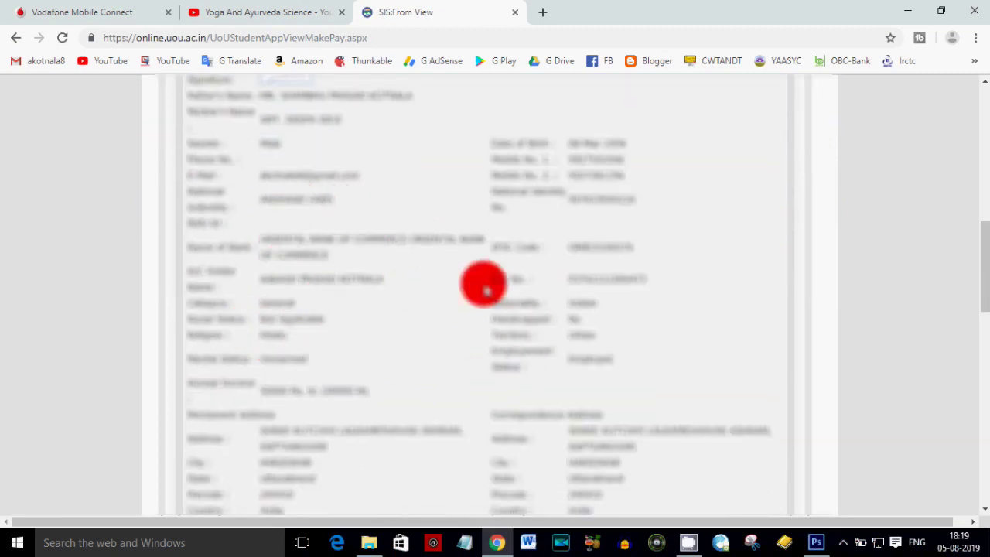
scroll(488, 281, "down", 4)
scroll(631, 294, "down", 2)
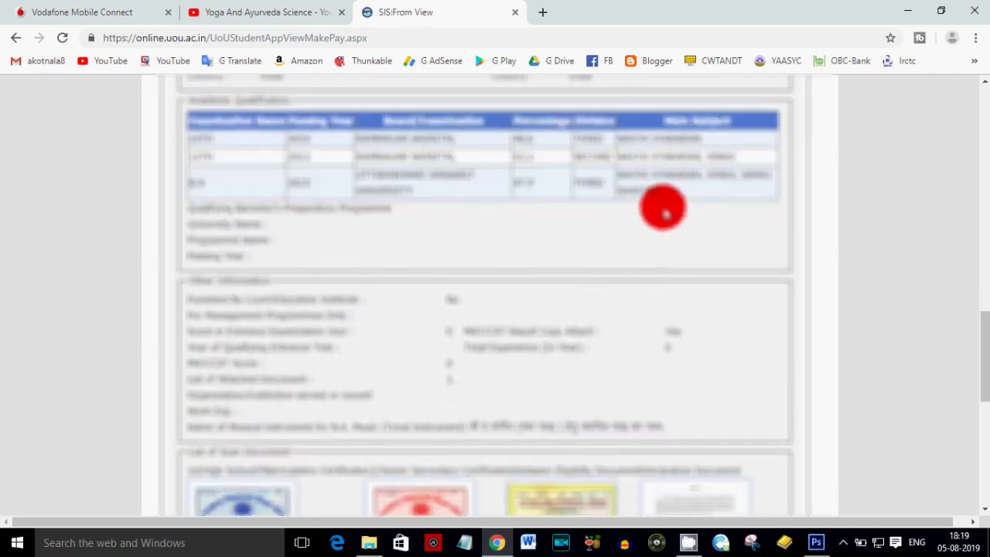
scroll(244, 221, "down", 5)
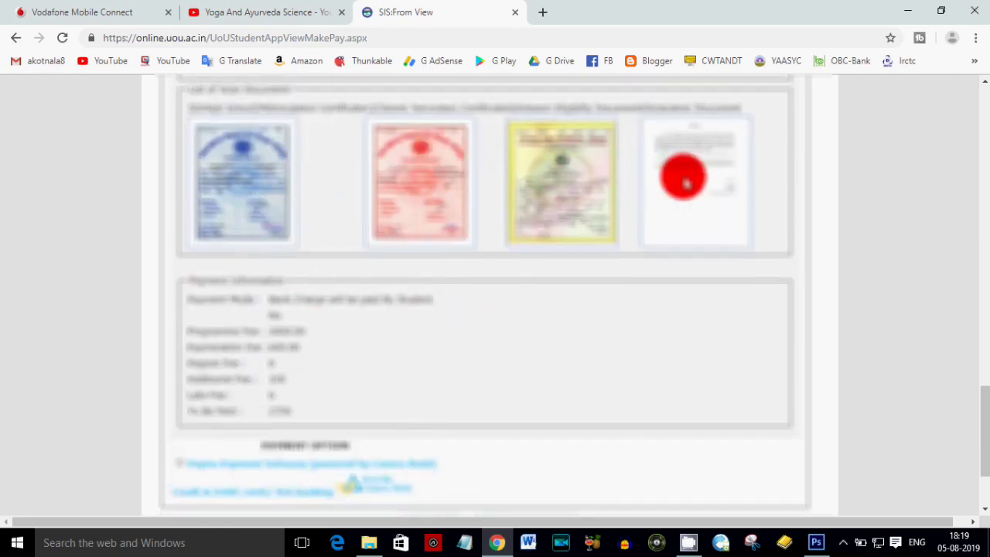
scroll(604, 242, "up", 1)
scroll(591, 246, "up", 2)
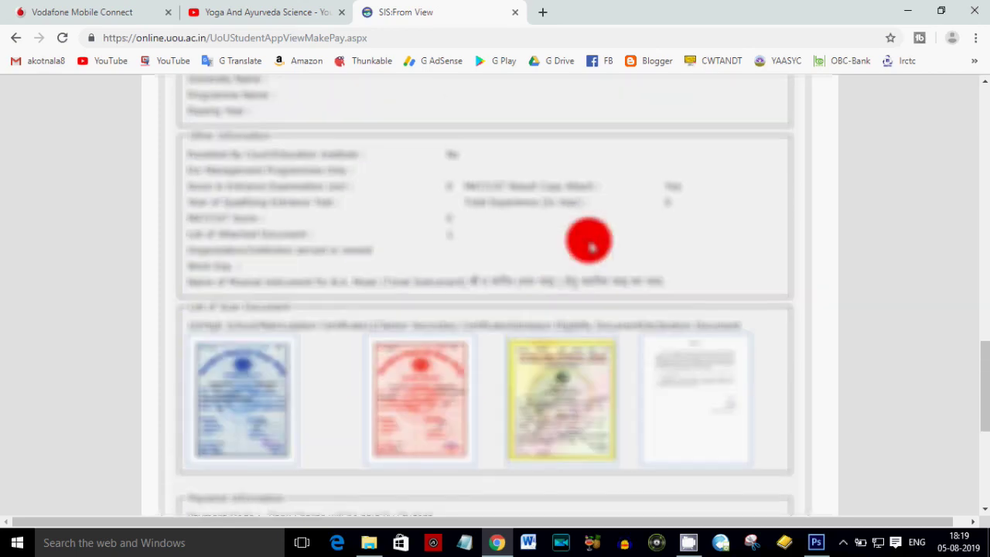
scroll(588, 241, "up", 15)
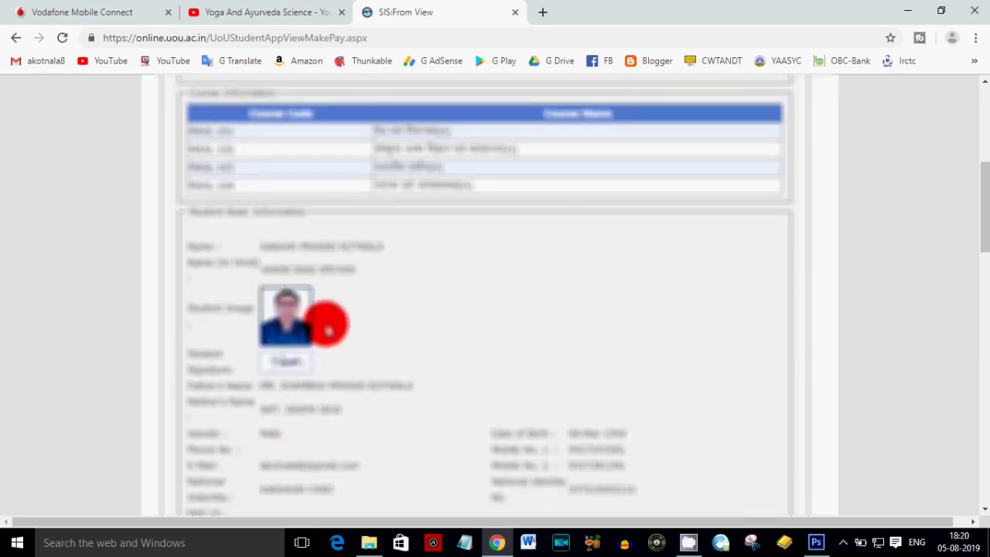
scroll(406, 377, "down", 2)
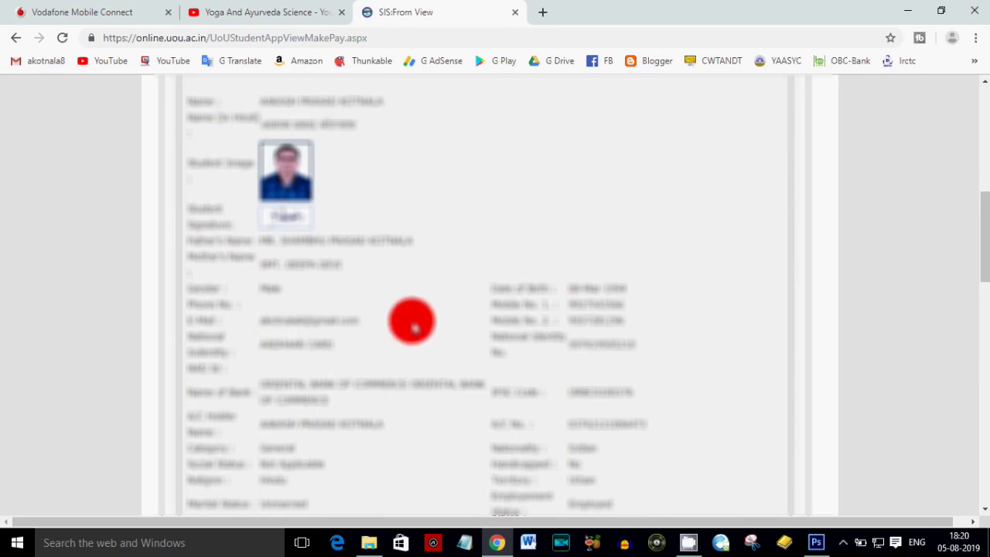
scroll(480, 323, "down", 1)
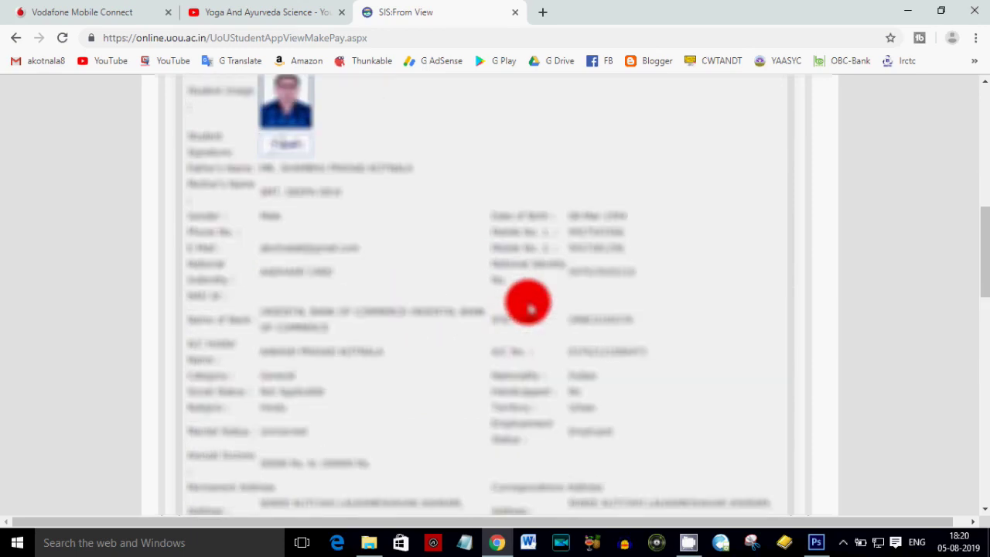
scroll(324, 272, "down", 2)
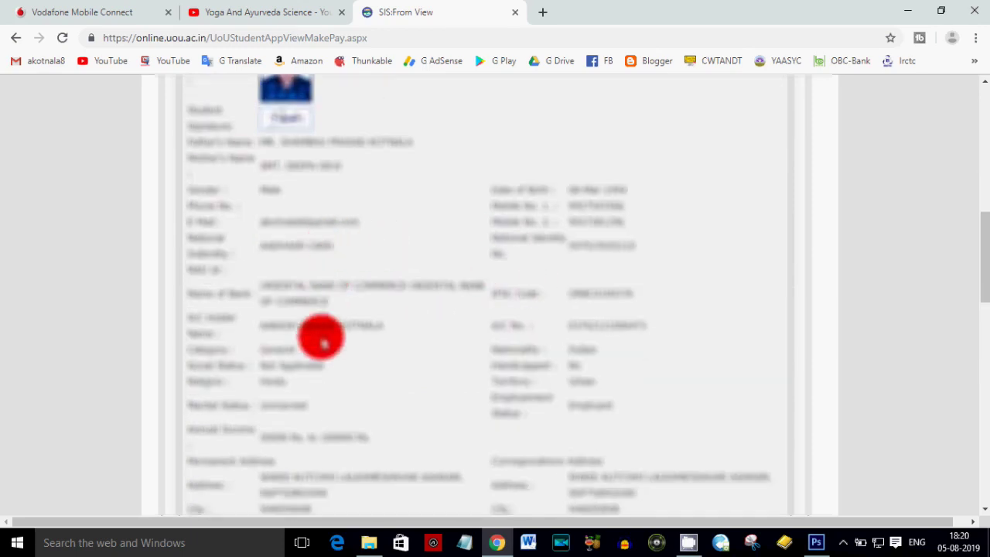
scroll(362, 345, "down", 8)
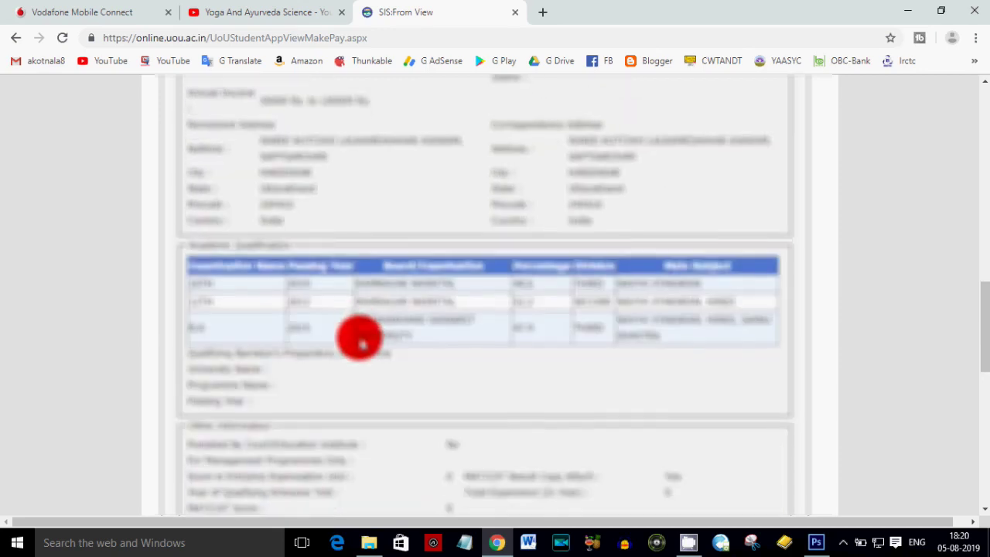
scroll(362, 345, "down", 3)
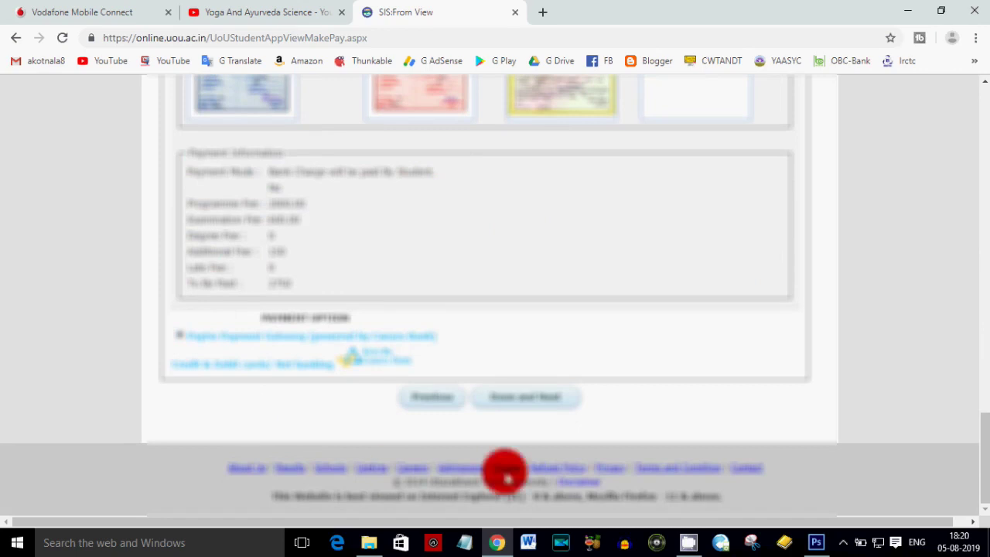
left_click(560, 399)
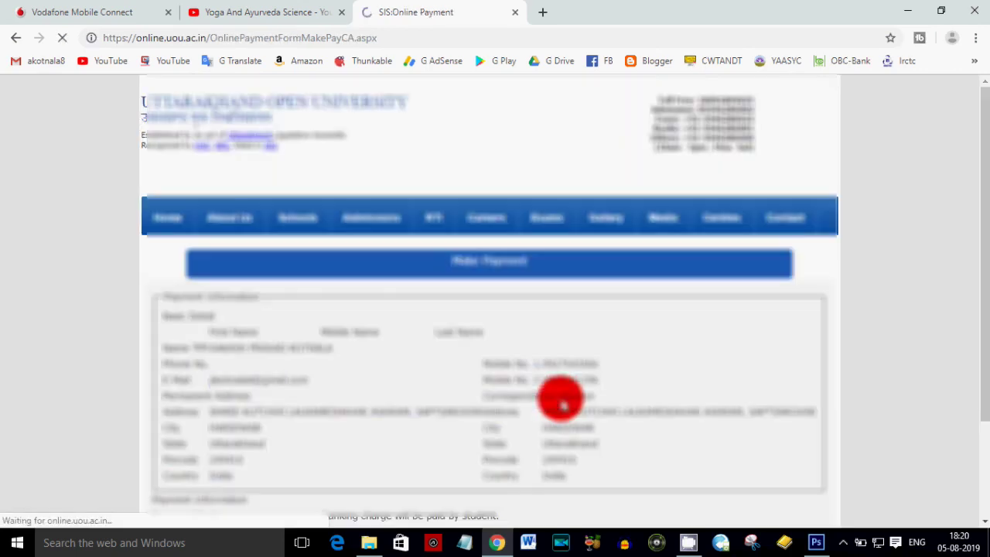
- Enter the debit card number, expiry month and year, and CVV, then pay ₹2774.34
scroll(562, 404, "down", 2)
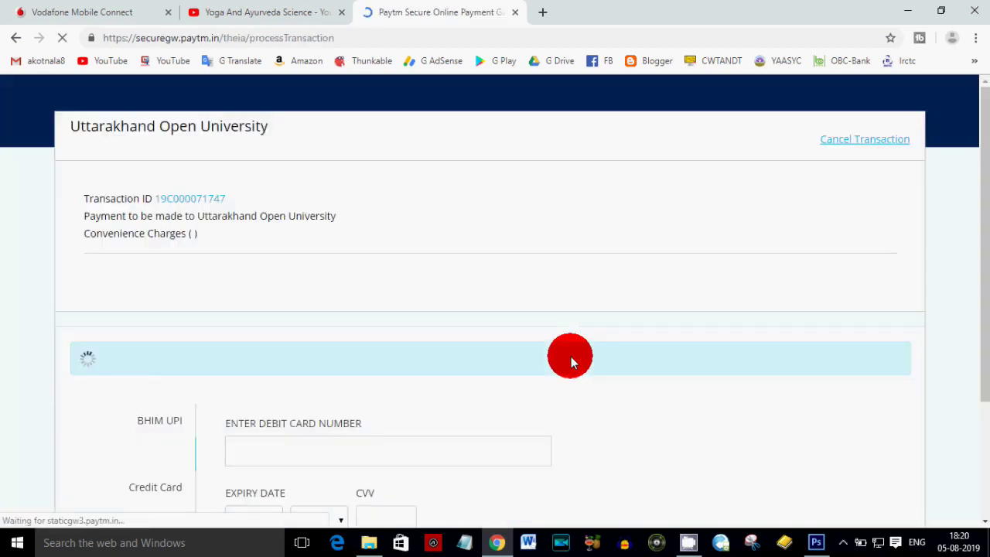
scroll(464, 352, "down", 2)
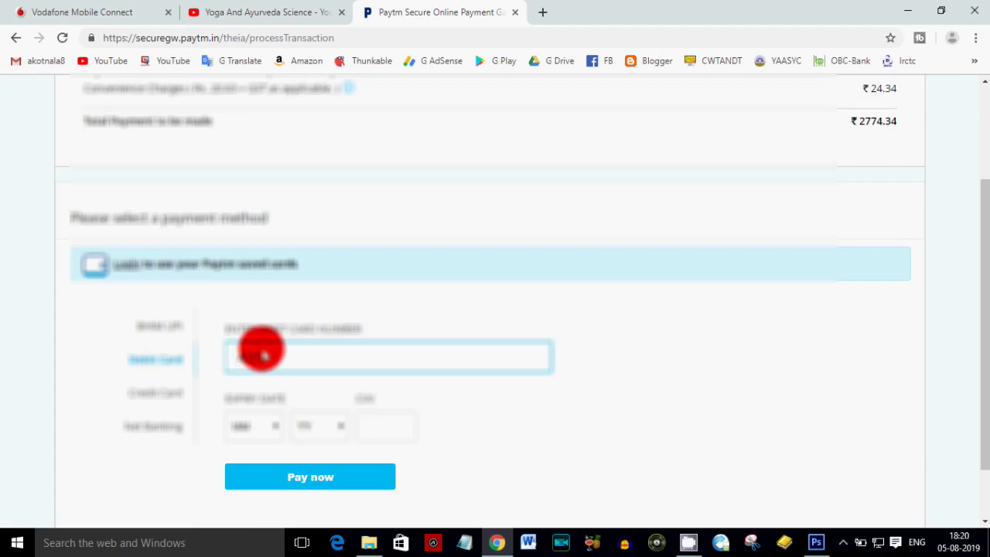
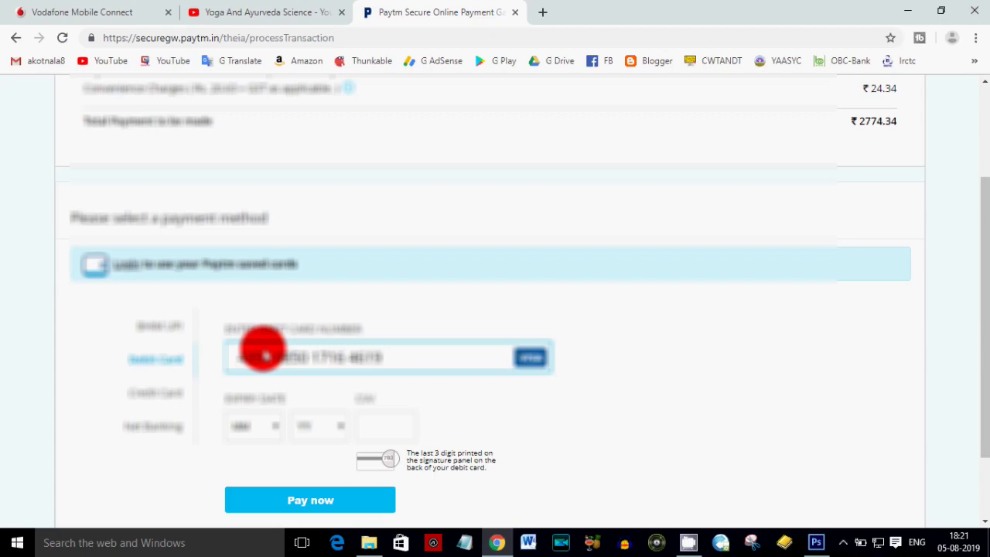
left_click(251, 425)
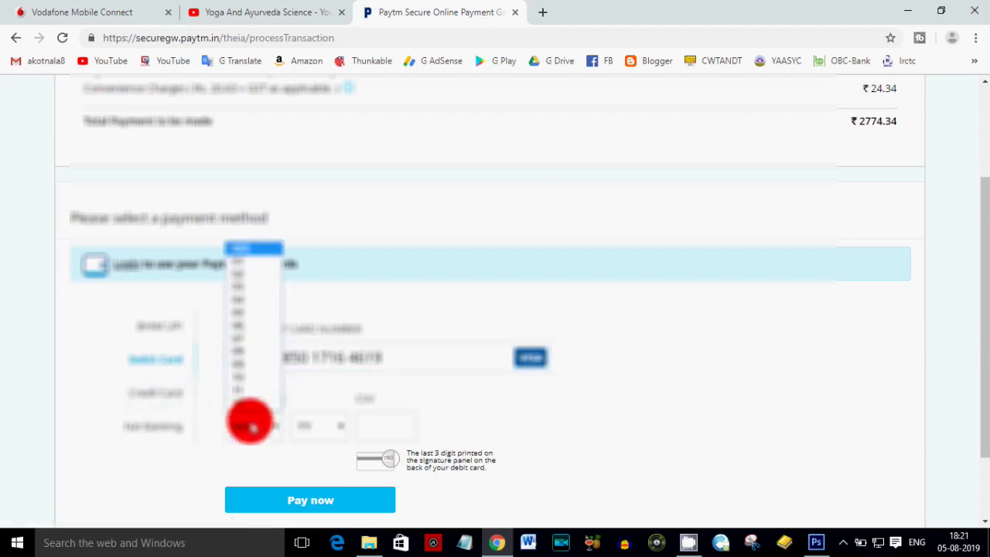
left_click(251, 425)
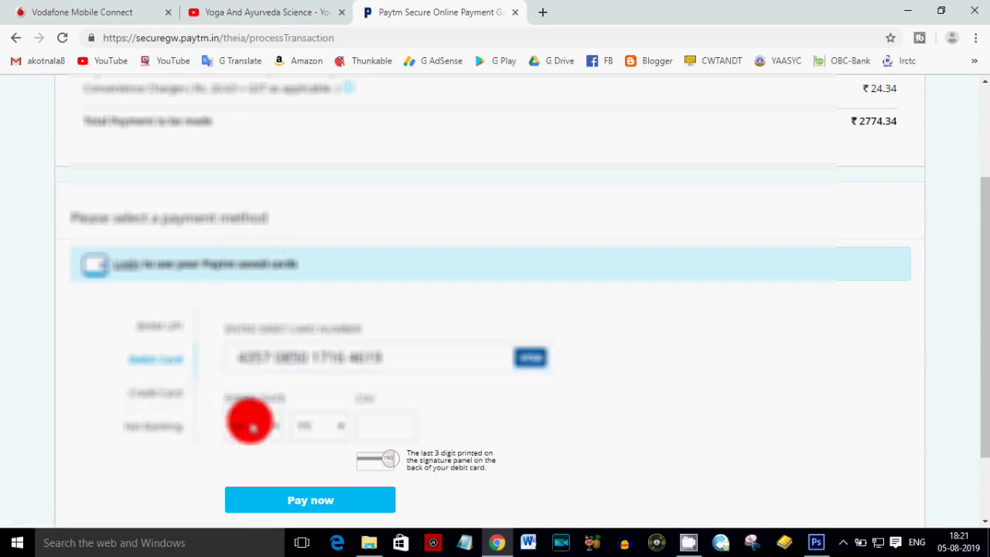
left_click(310, 425)
key("Down")
key("Return")
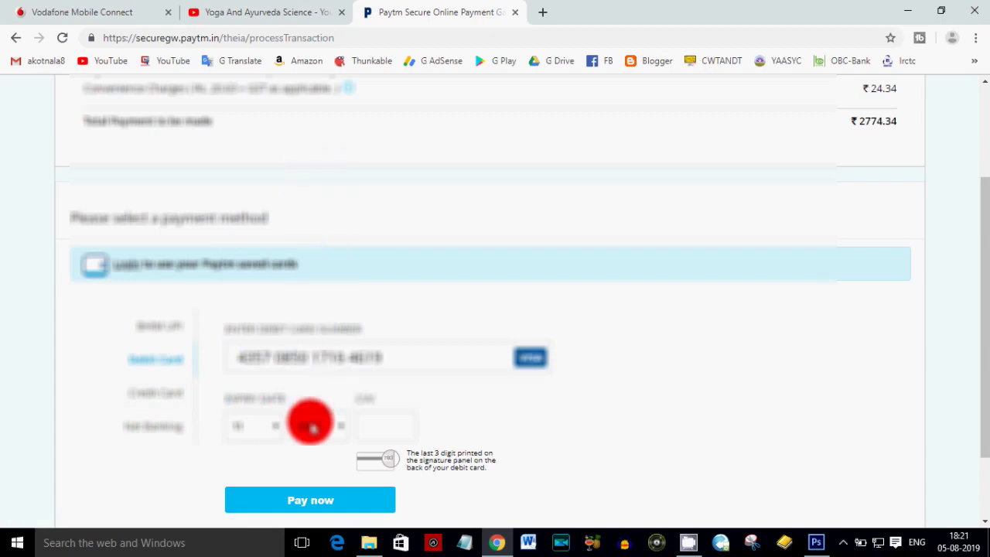
left_click(310, 425)
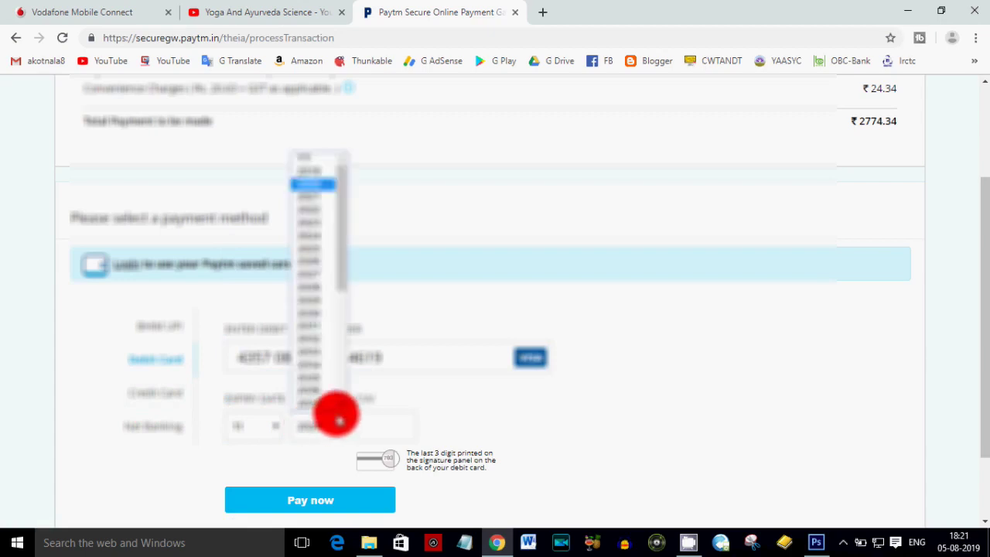
left_click(317, 210)
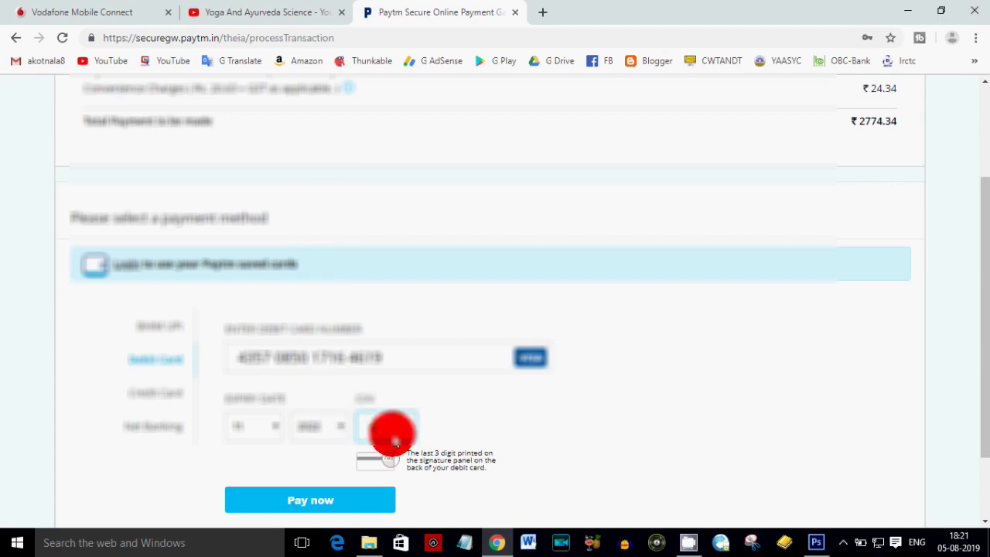
left_click(338, 497)
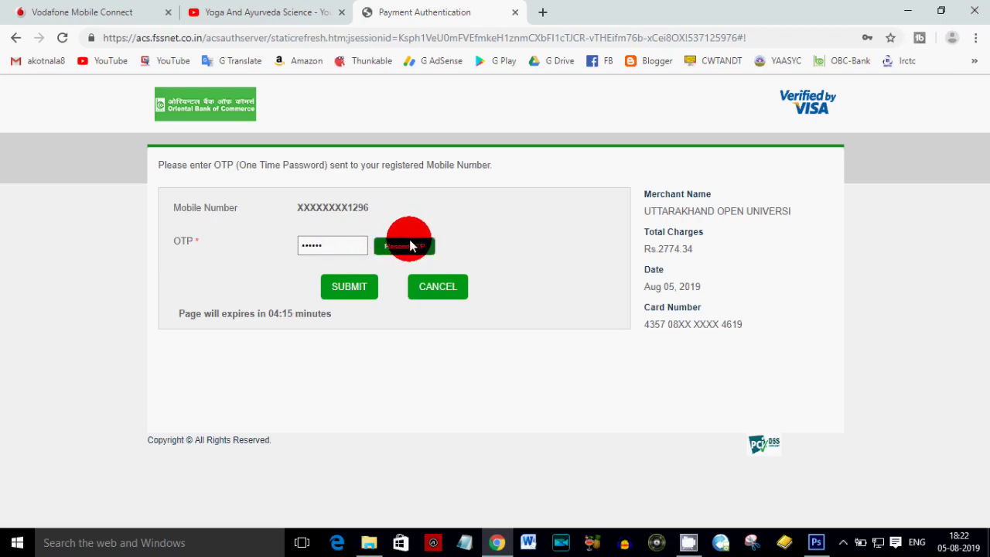
- Submit the received OTP on the bank authentication page and let Chrome save the password
left_click(357, 292)
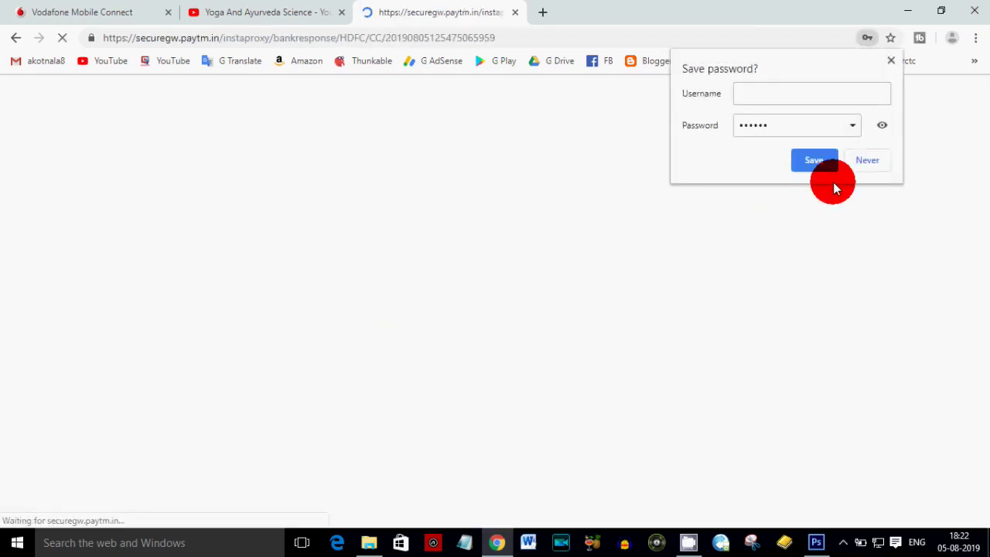
left_click(824, 167)
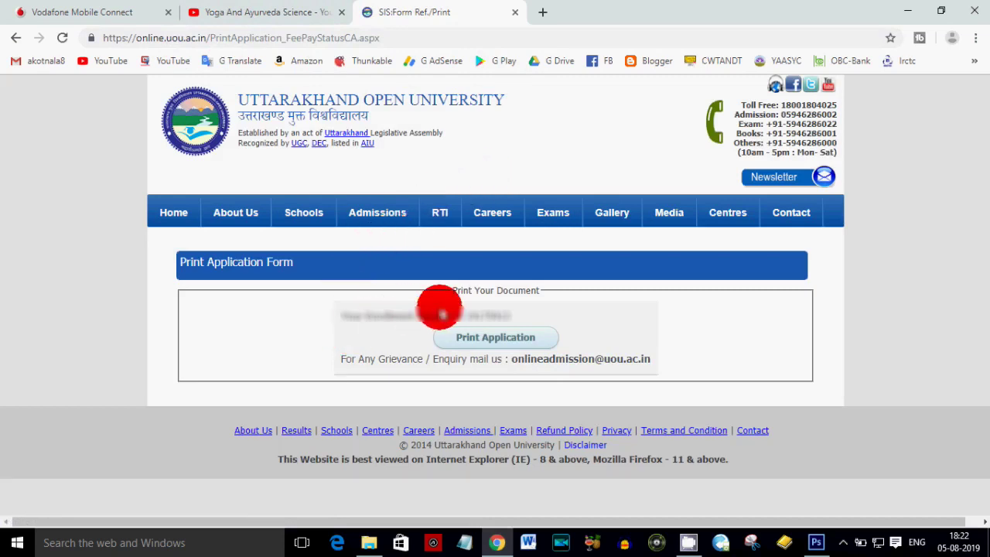
- Generate the printable application and open the downloaded PApplication (1).pdf
left_click(472, 337)
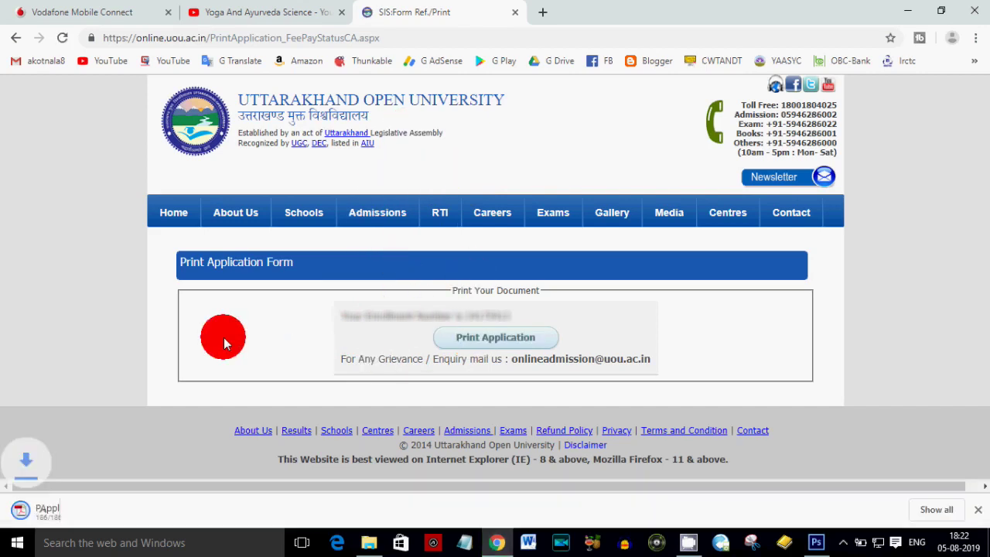
left_click(70, 512)
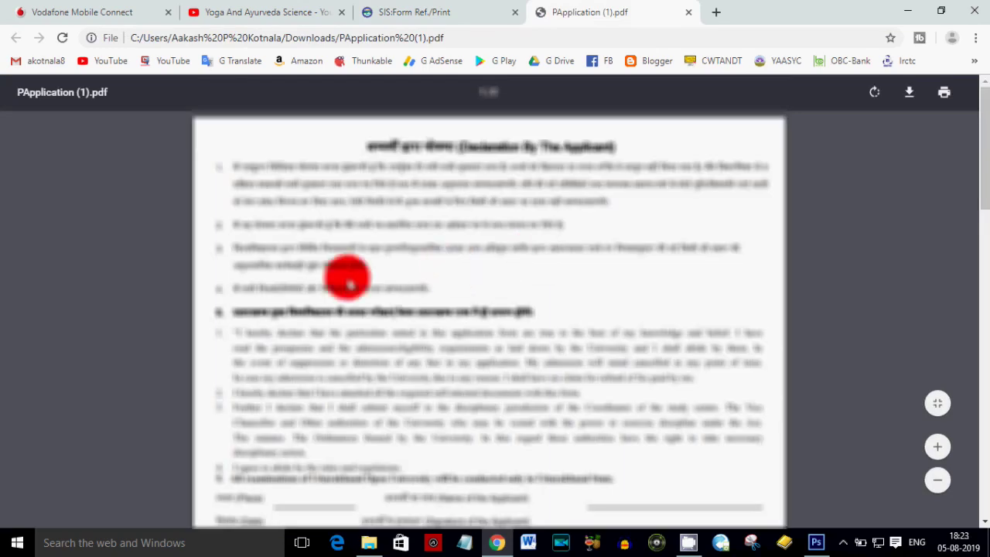
- Read through the application PDF pages, then close the PDF and SIS:Form Ref./Print tabs
scroll(341, 325, "down", 8)
scroll(336, 364, "up", 2)
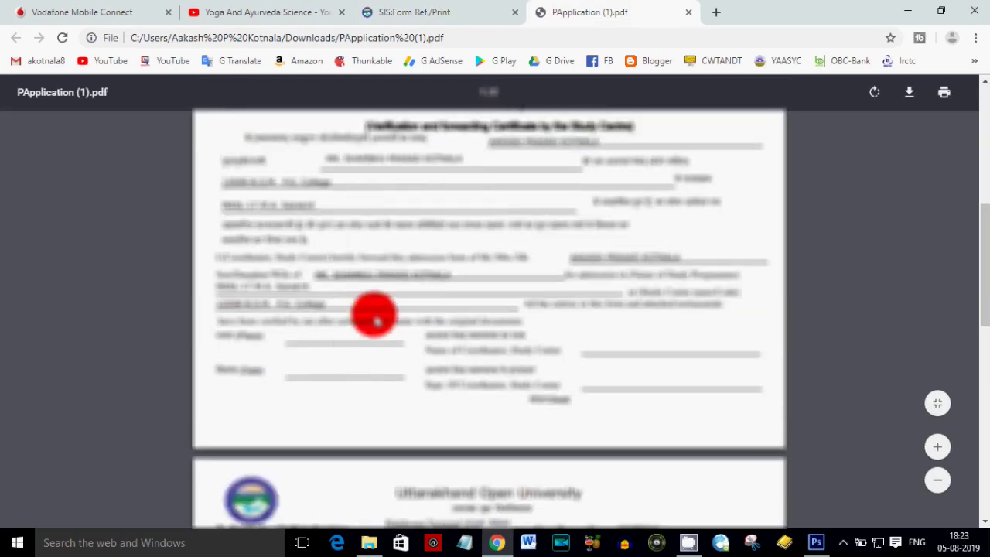
scroll(579, 349, "down", 3)
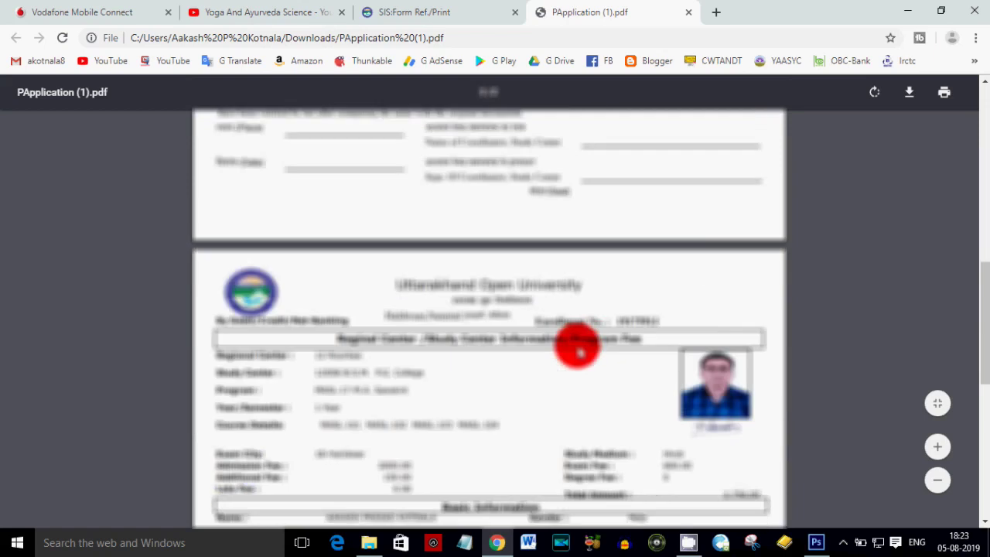
scroll(579, 350, "down", 3)
scroll(635, 313, "down", 1)
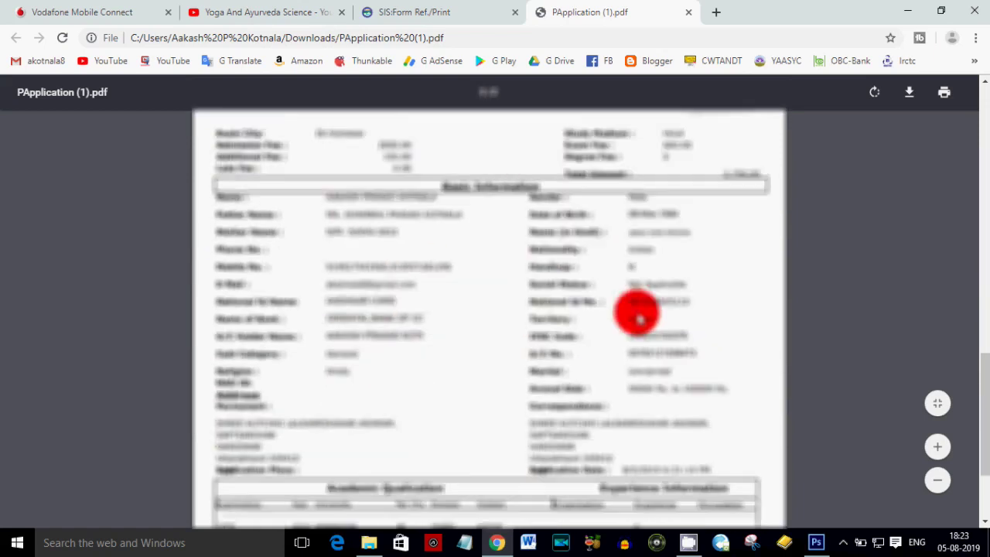
scroll(426, 332, "down", 2)
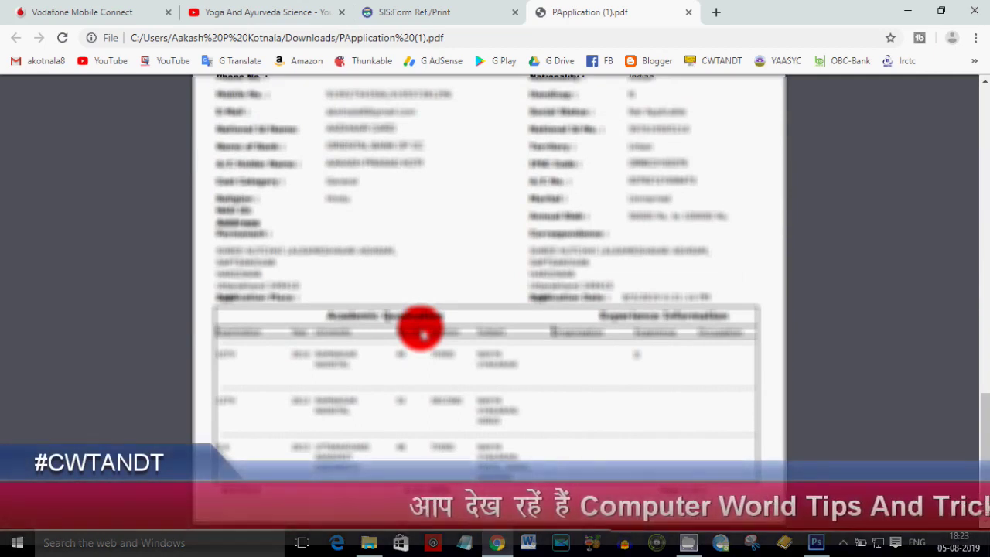
scroll(423, 334, "up", 5)
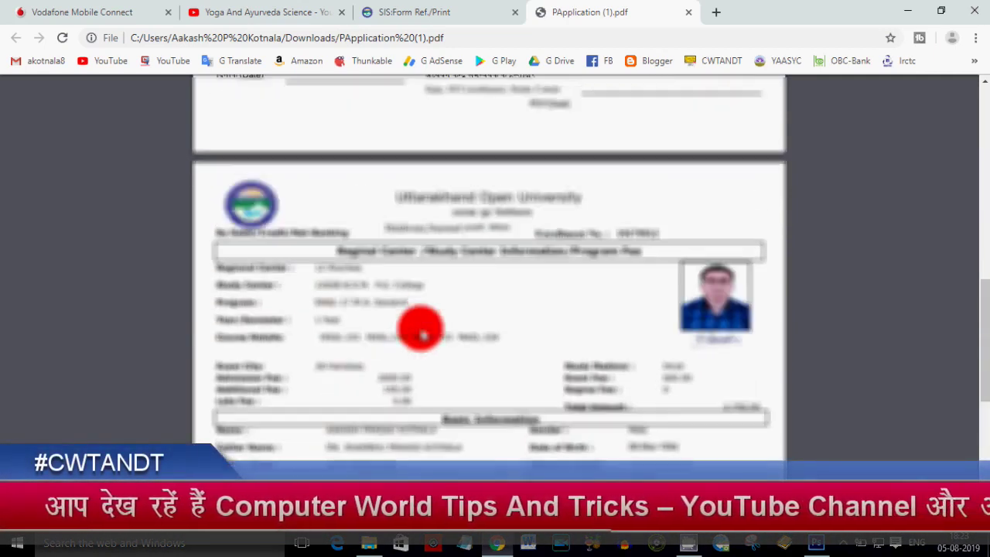
scroll(423, 334, "down", 2)
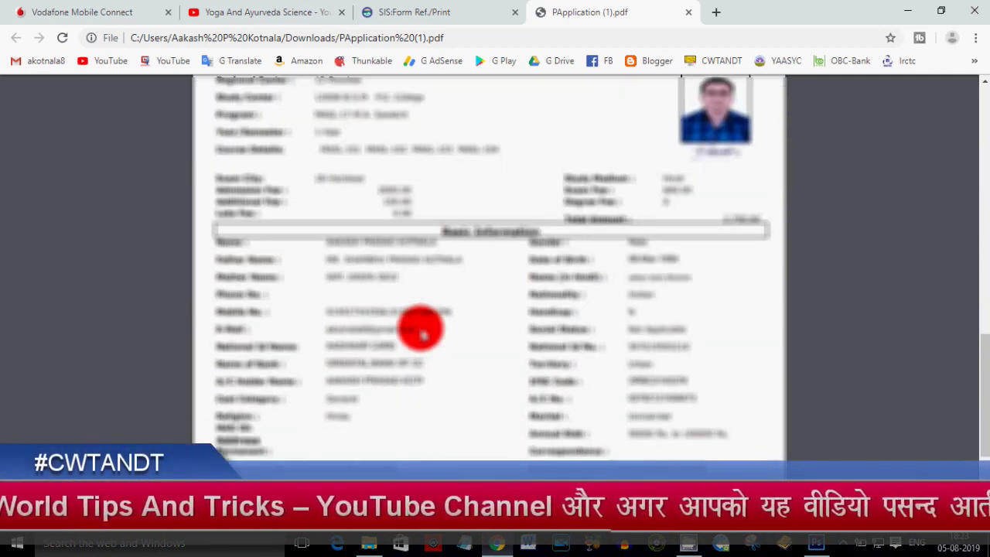
scroll(423, 334, "down", 10)
scroll(423, 335, "up", 6)
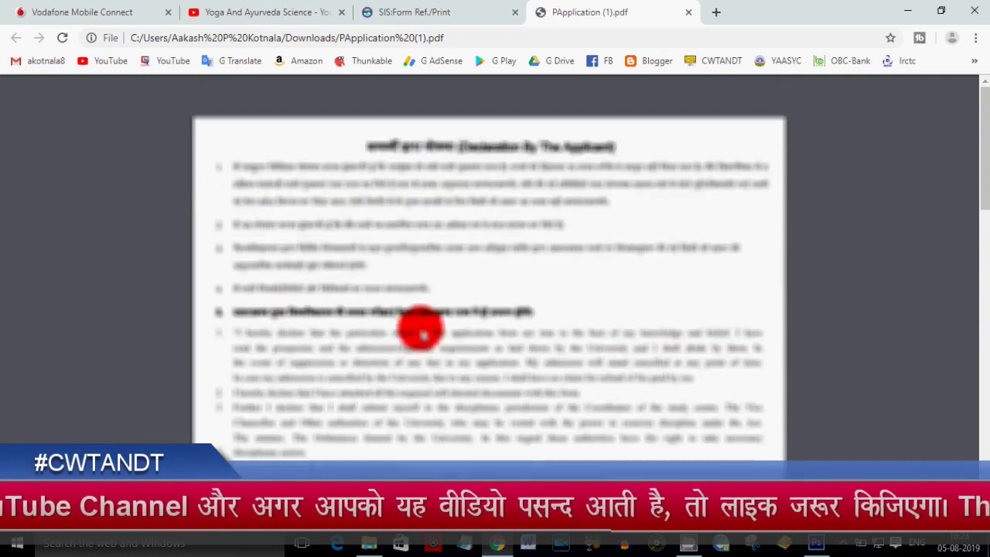
left_click(689, 15)
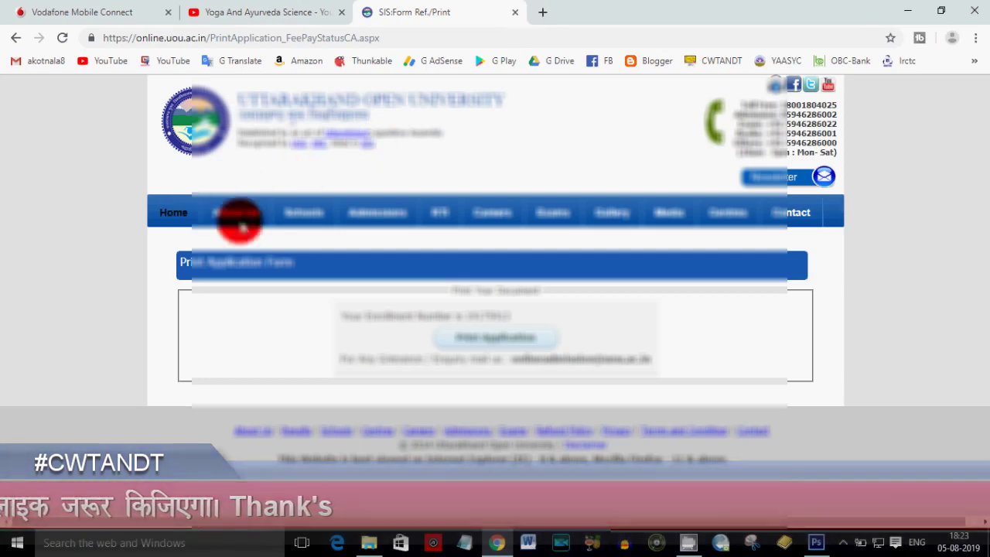
left_click(515, 13)
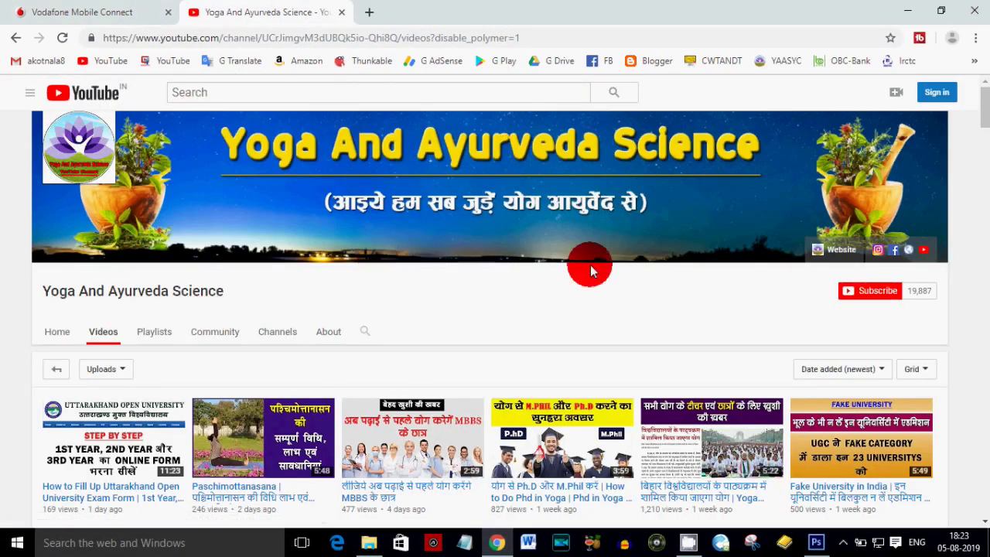
- Browse down the channel's Videos grid, then go to the Windows desktop
scroll(590, 271, "down", 10)
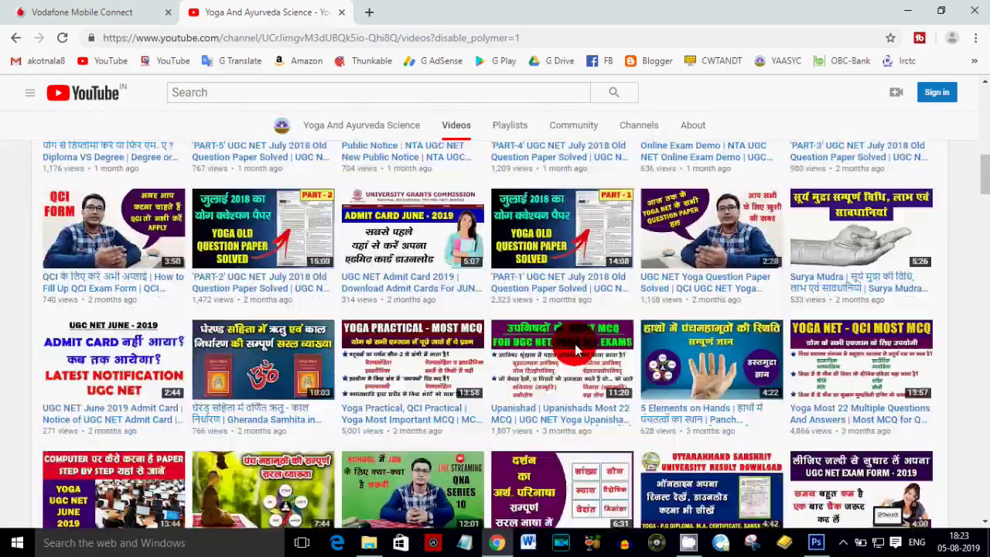
scroll(577, 349, "down", 10)
scroll(207, 377, "down", 10)
scroll(706, 395, "down", 10)
key("super+d")
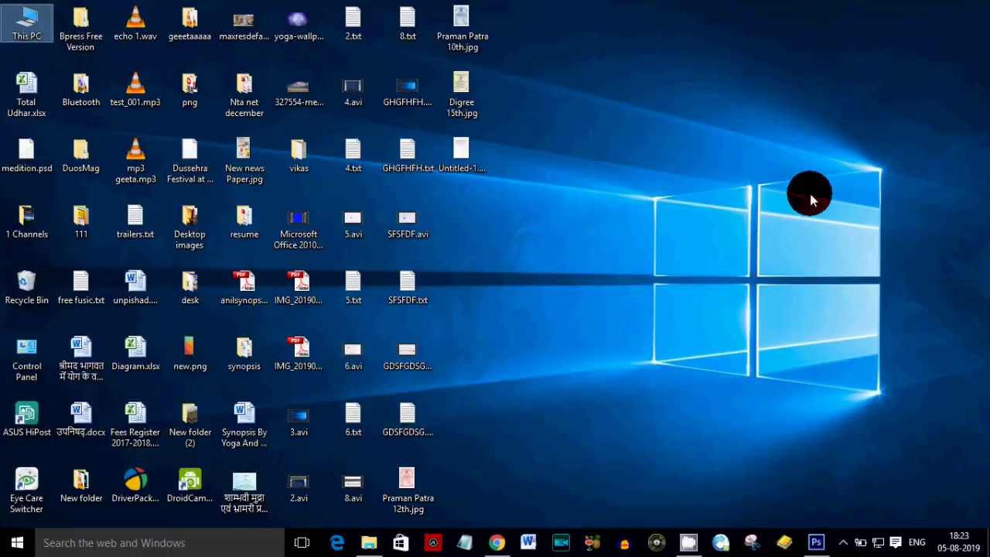